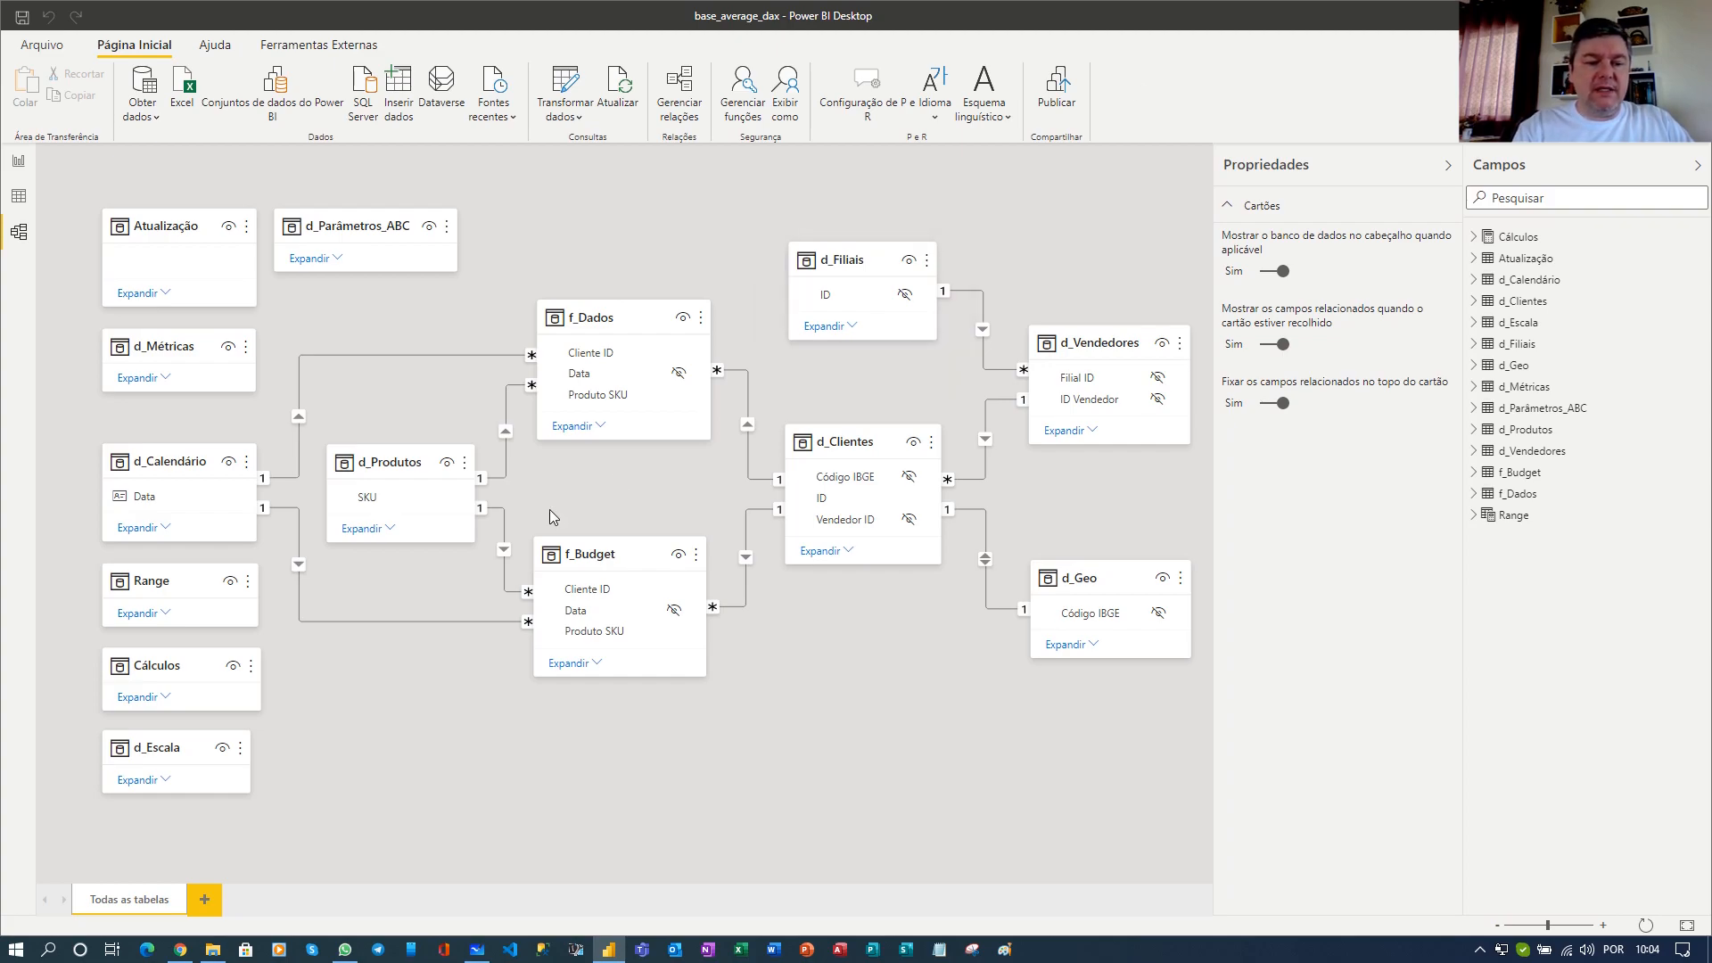
Switch to Chrome, review the Discord invitation and the two Power BI course pages, and minimize the browser window.
{"action": "left_click", "coordinate": [180, 949]}
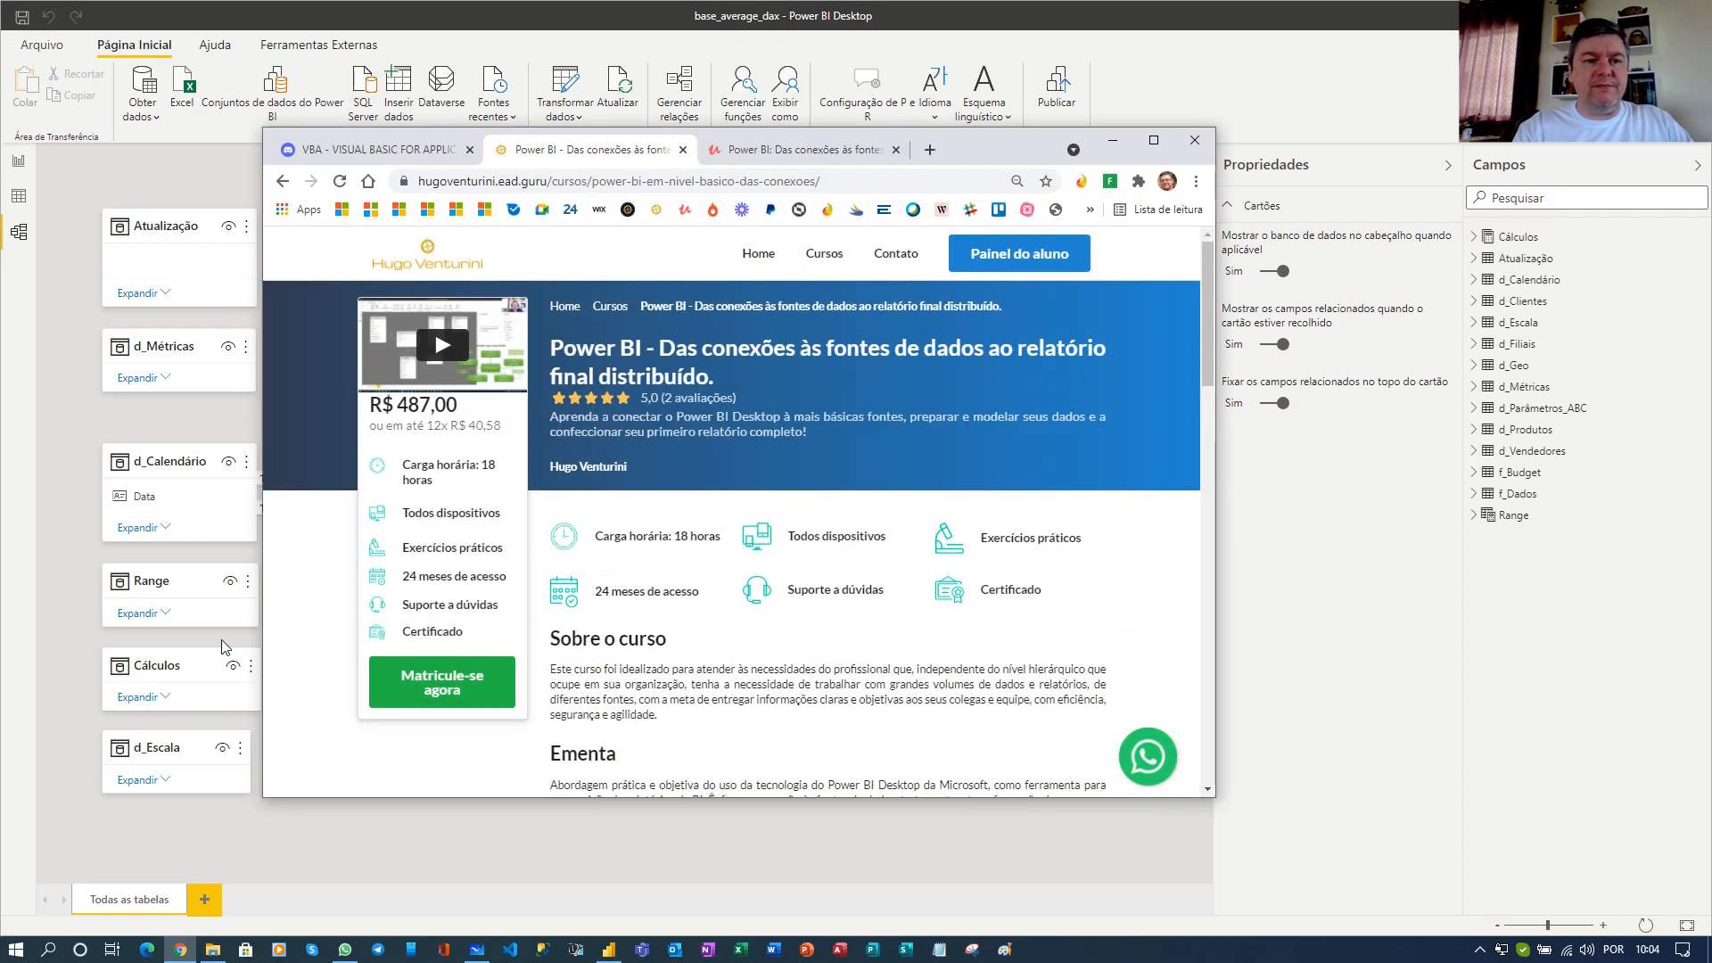
{"action": "left_click", "coordinate": [360, 154]}
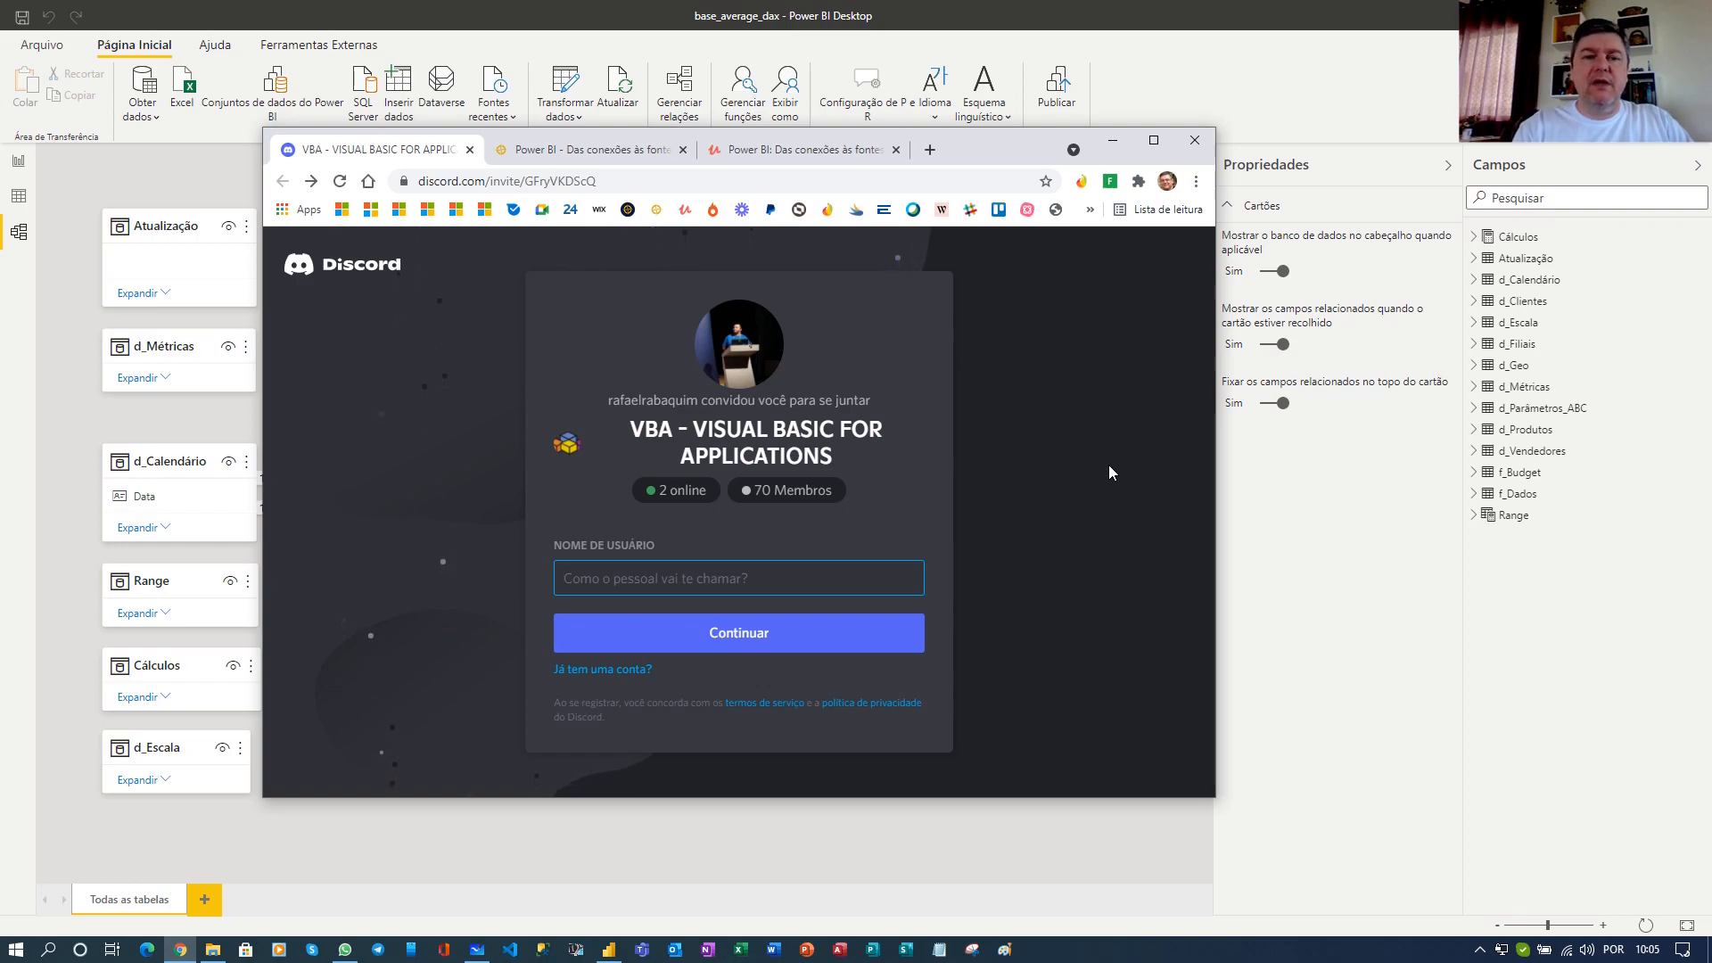
{"action": "left_click", "coordinate": [773, 151]}
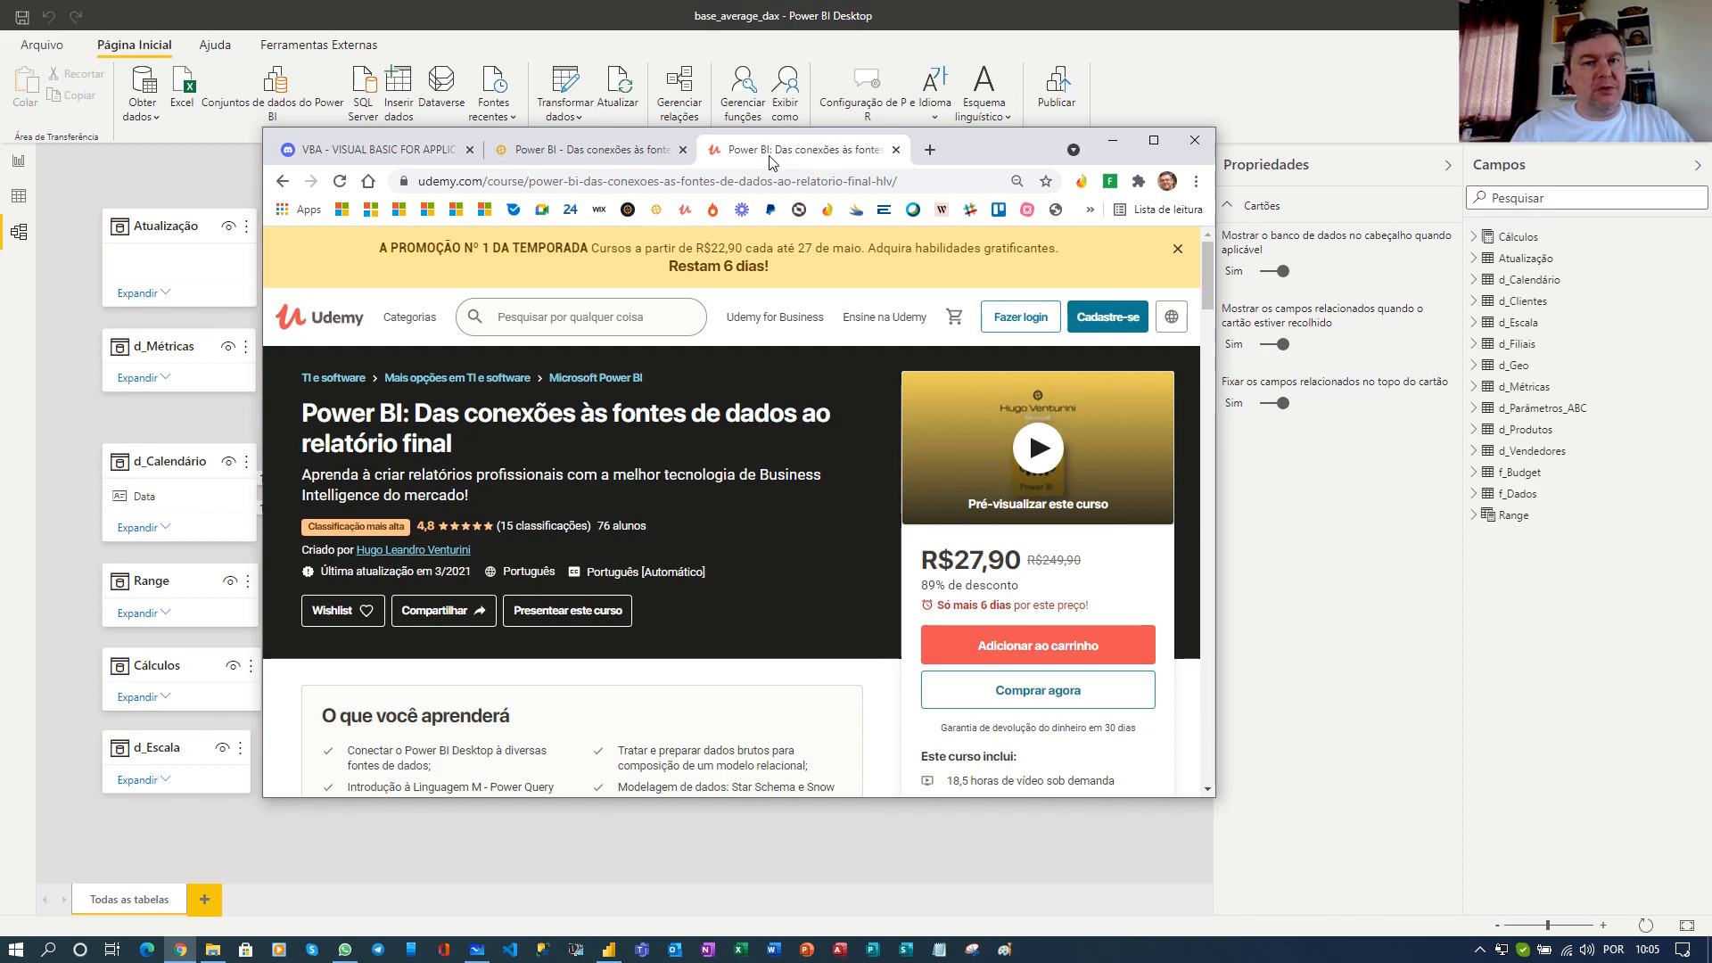
{"action": "left_click", "coordinate": [582, 152]}
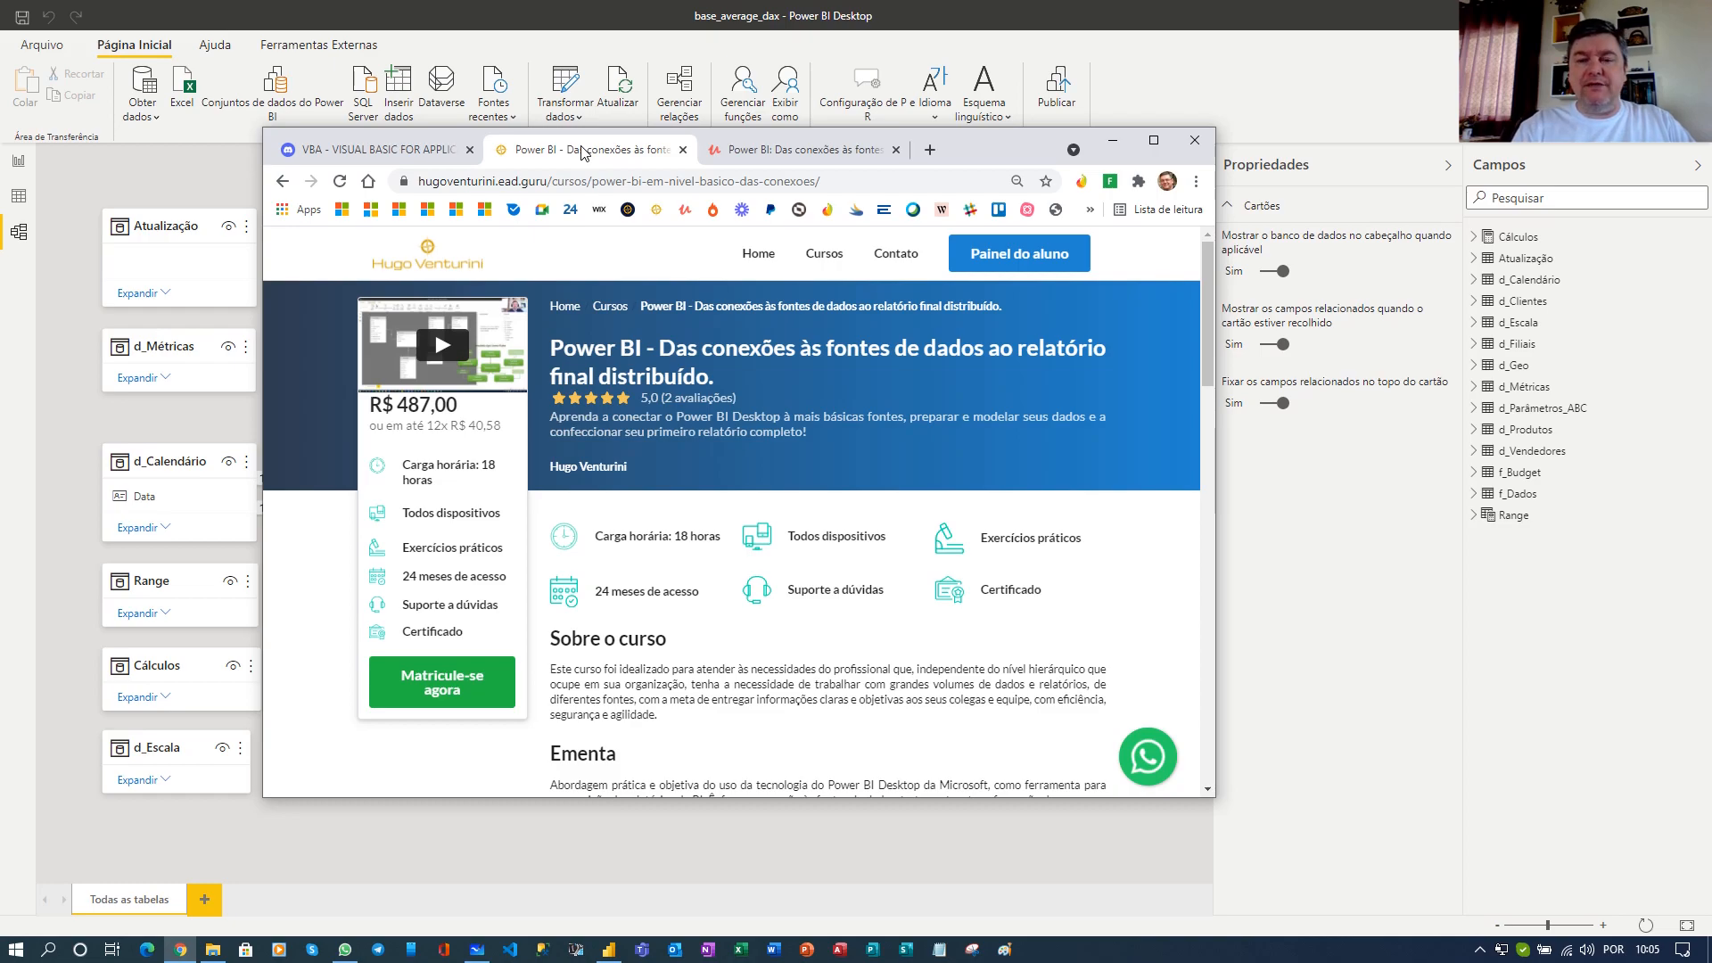
{"action": "left_click", "coordinate": [1113, 142]}
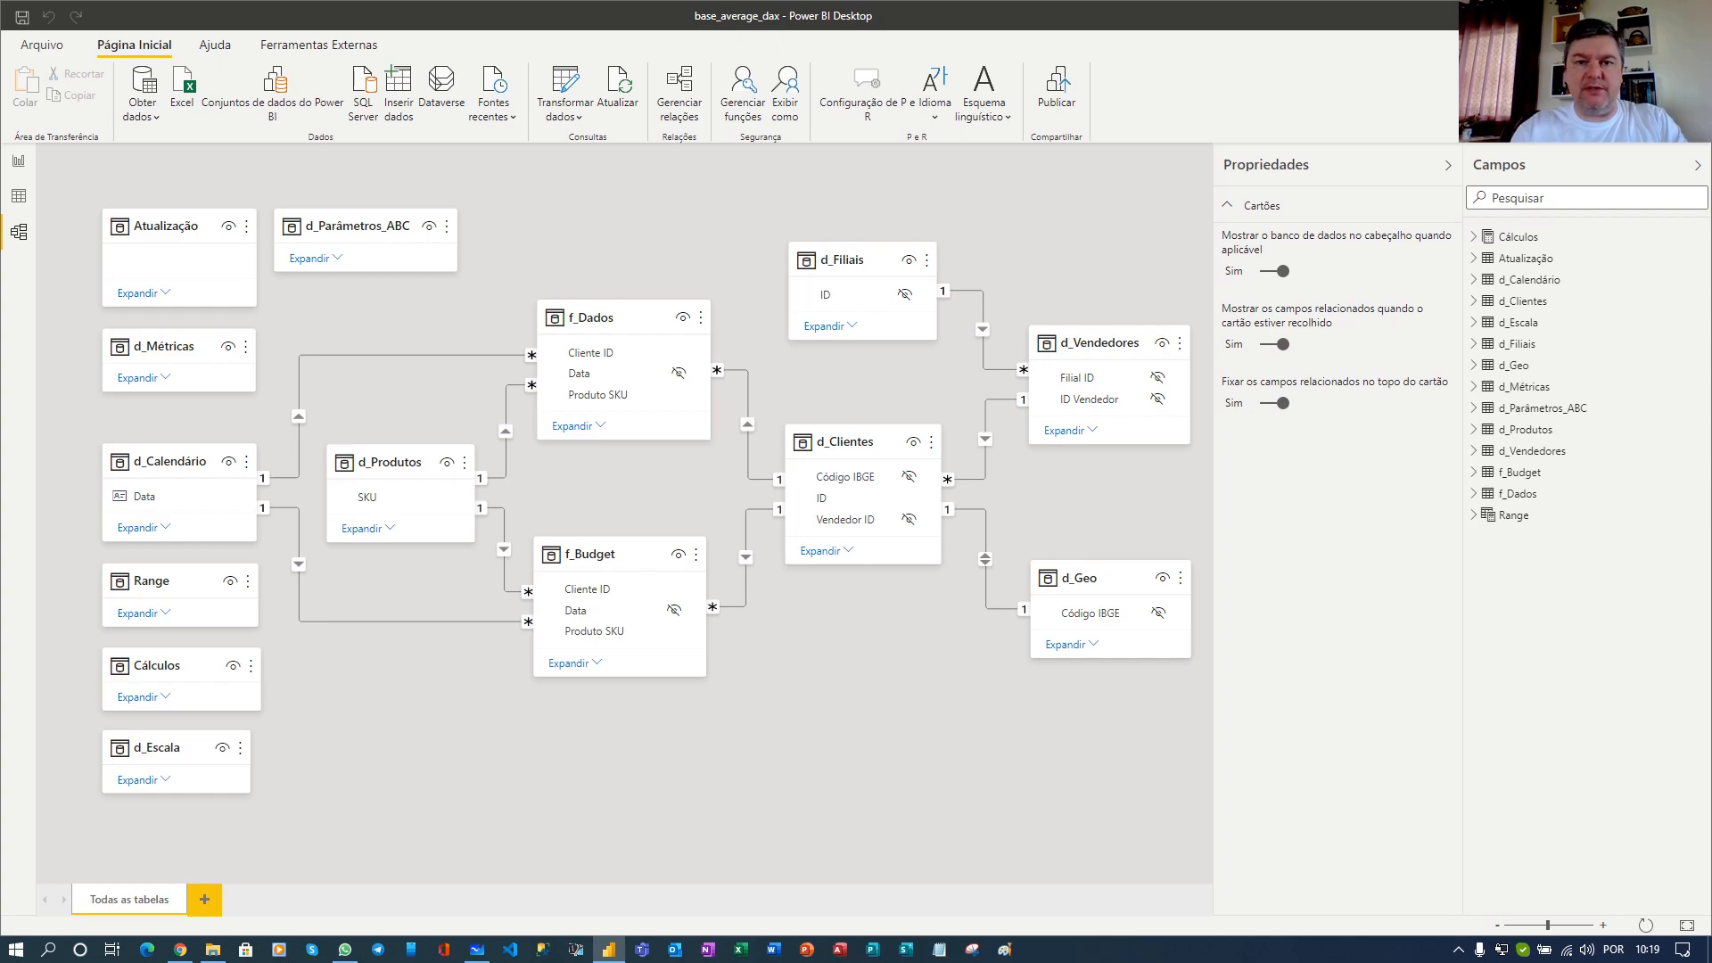
Switch to Microsoft Whiteboard, add the text "Fatos = Dados QUANTITATIVOS" and move it to the upper middle of the board.
{"action": "left_click", "coordinate": [478, 951]}
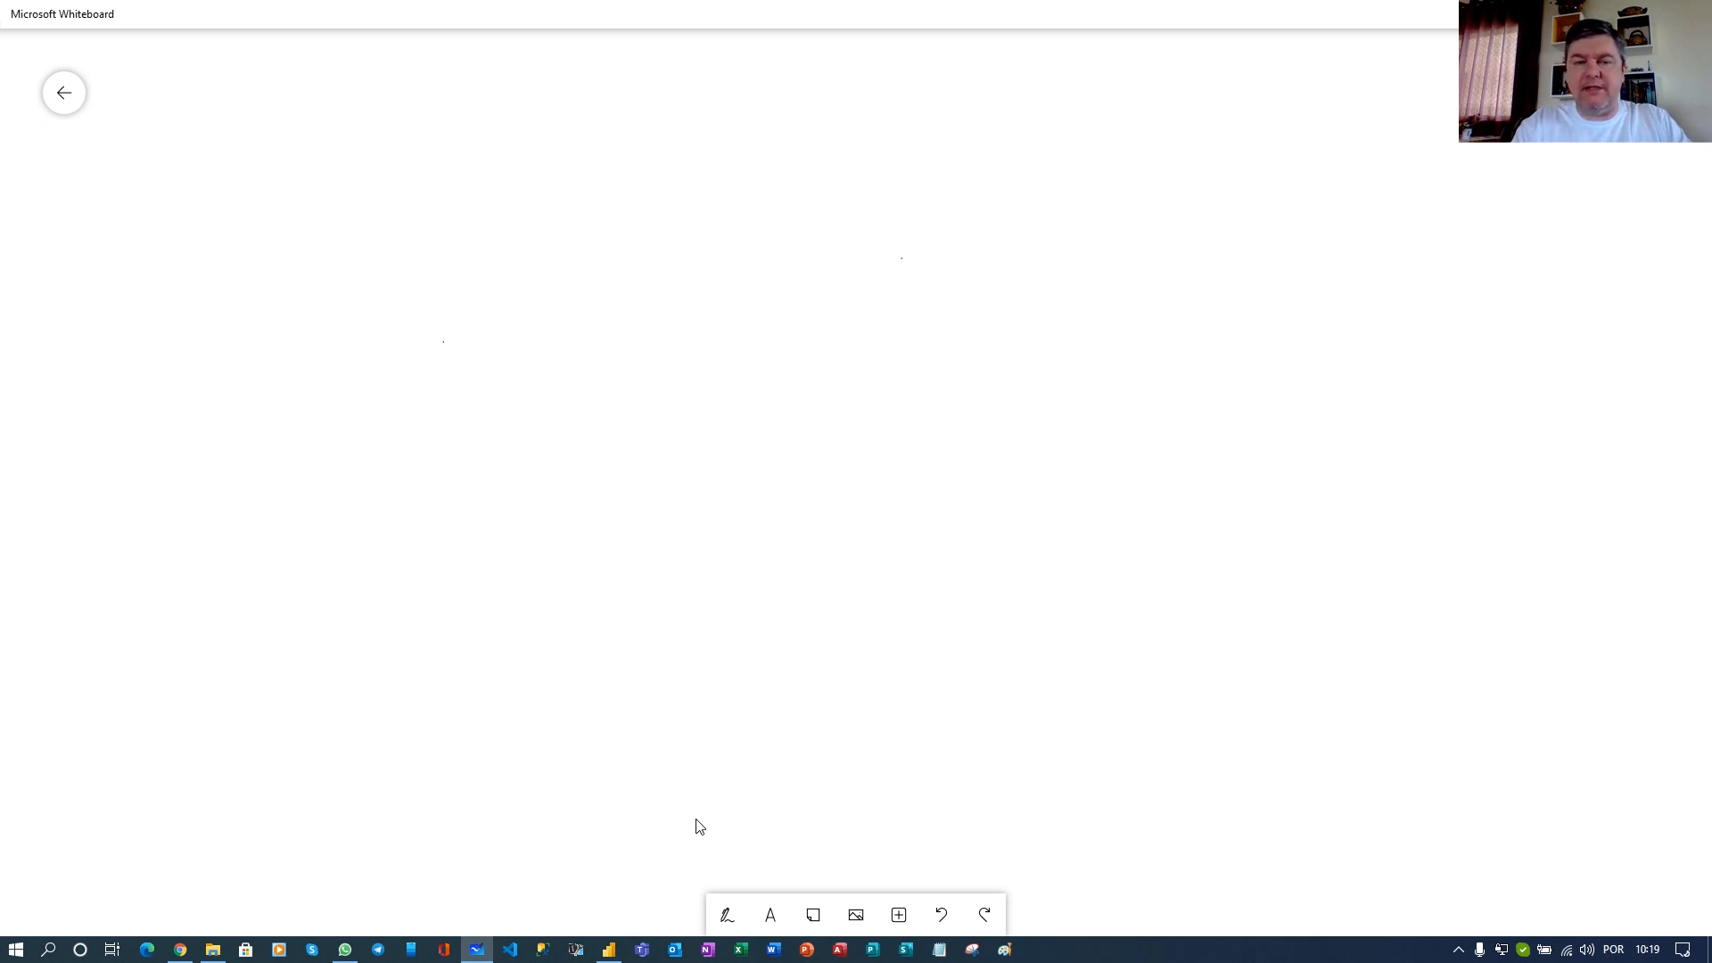
{"action": "left_click", "coordinate": [771, 915]}
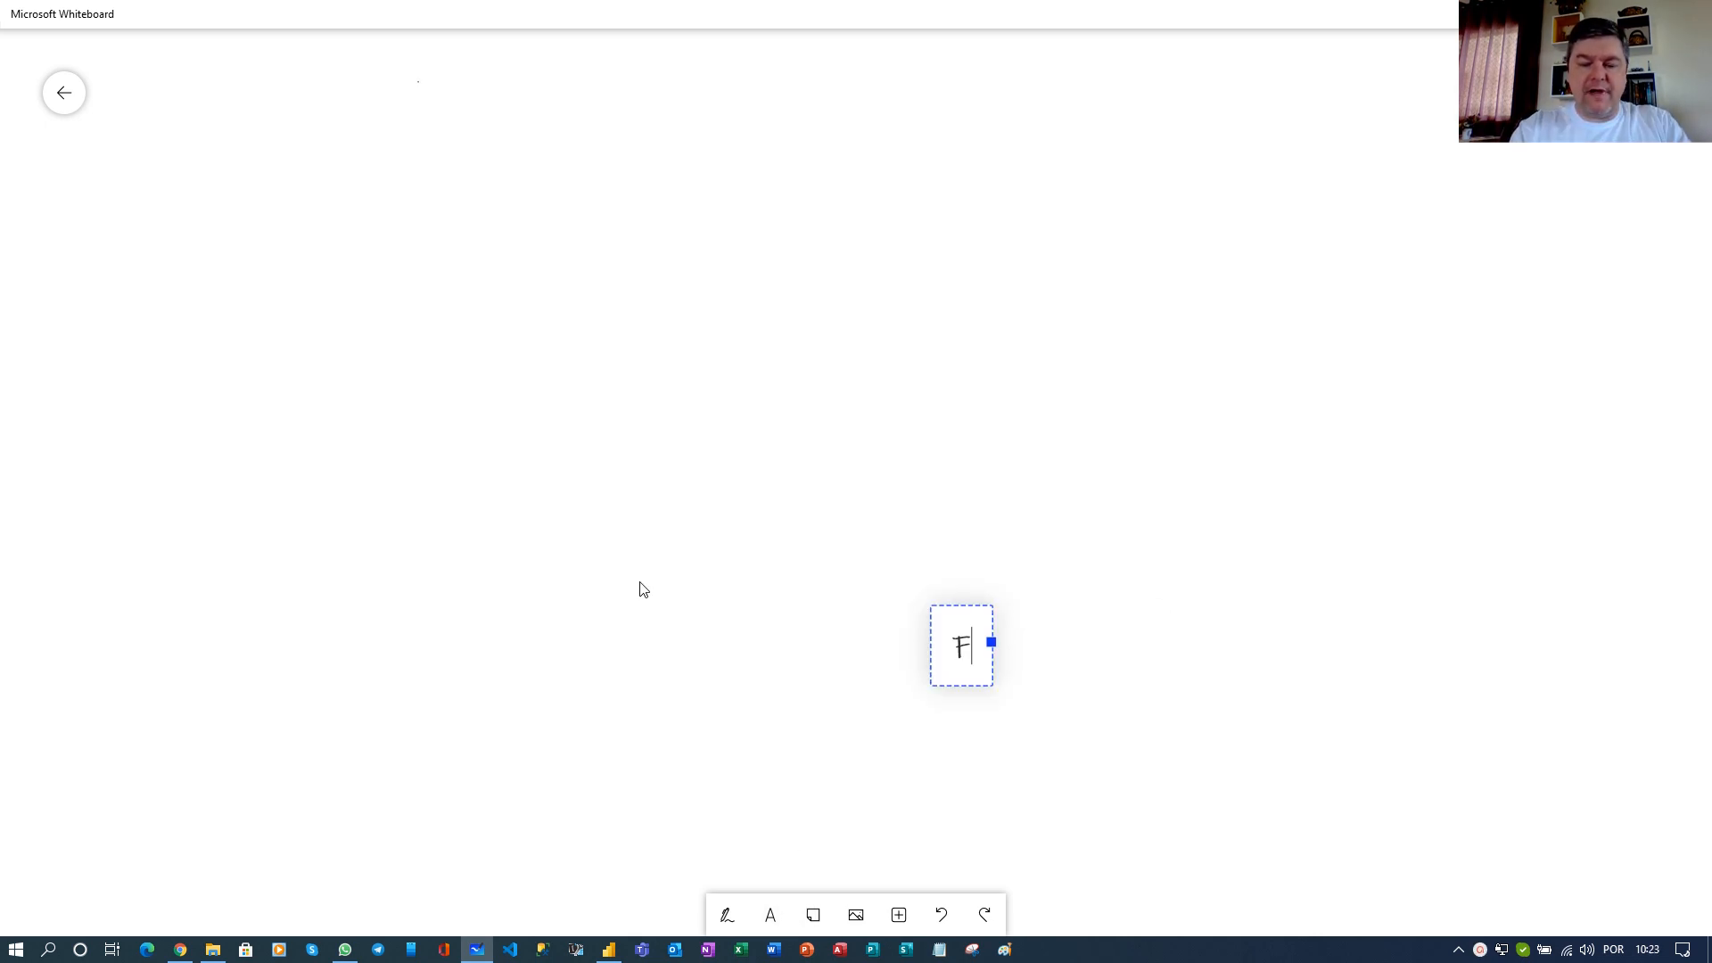
{"action": "type", "text": "atos ="}
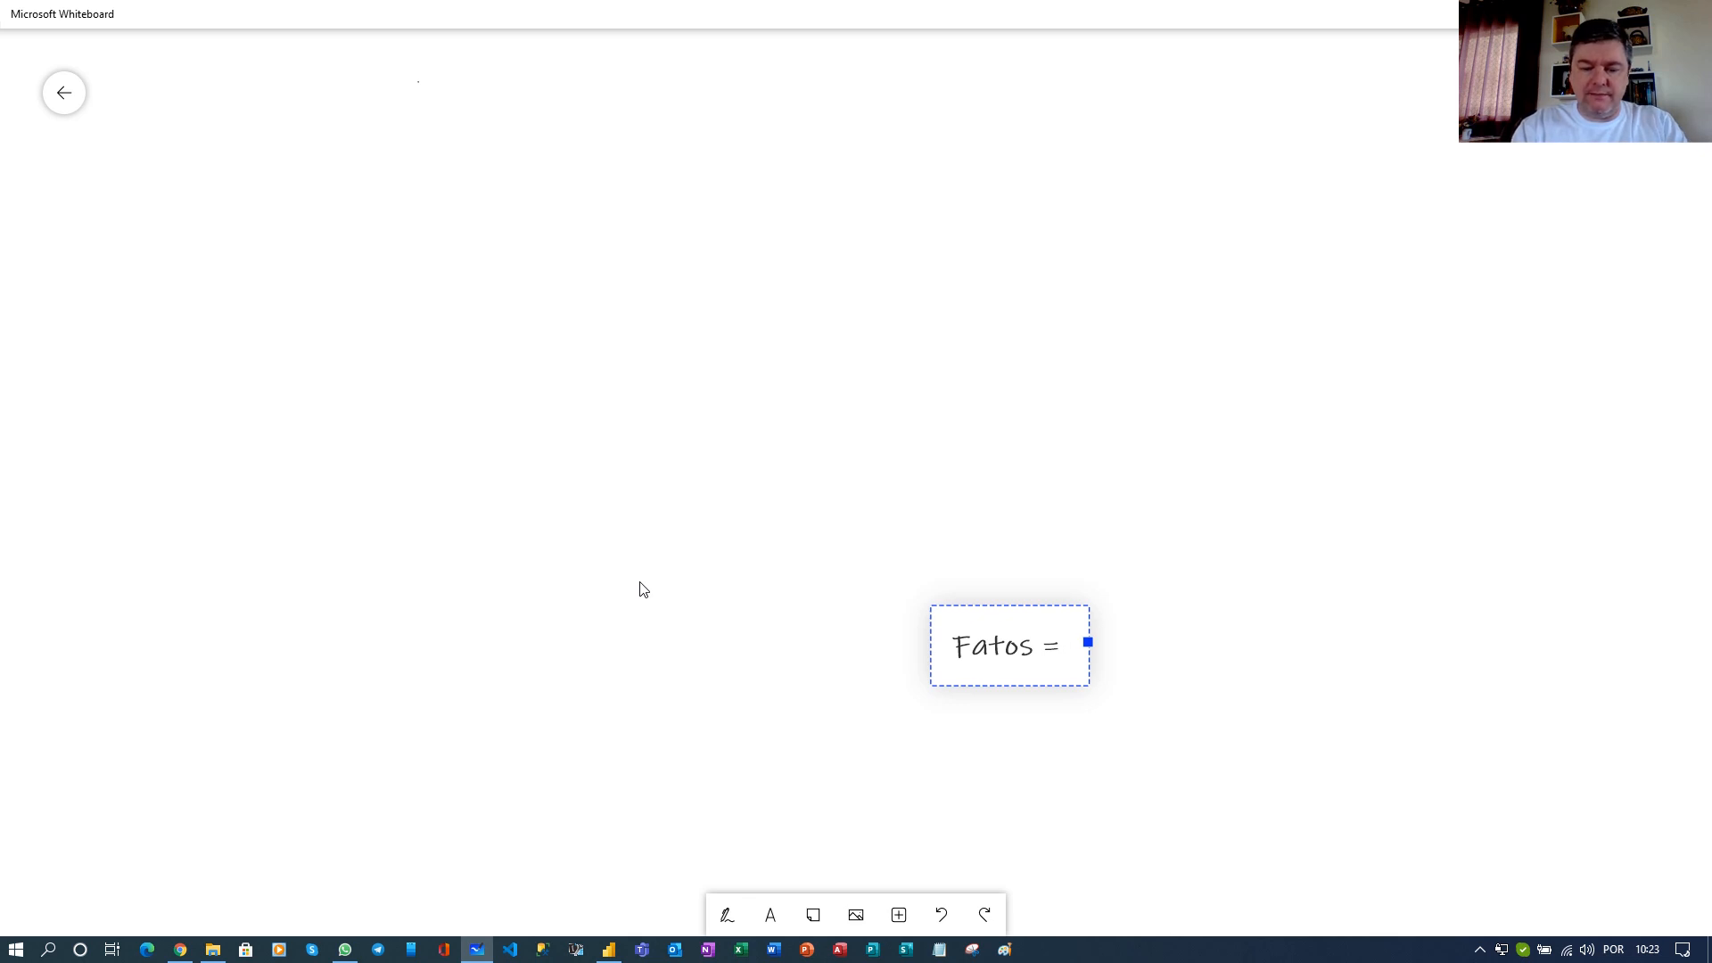
{"action": "type", "text": "Dados"}
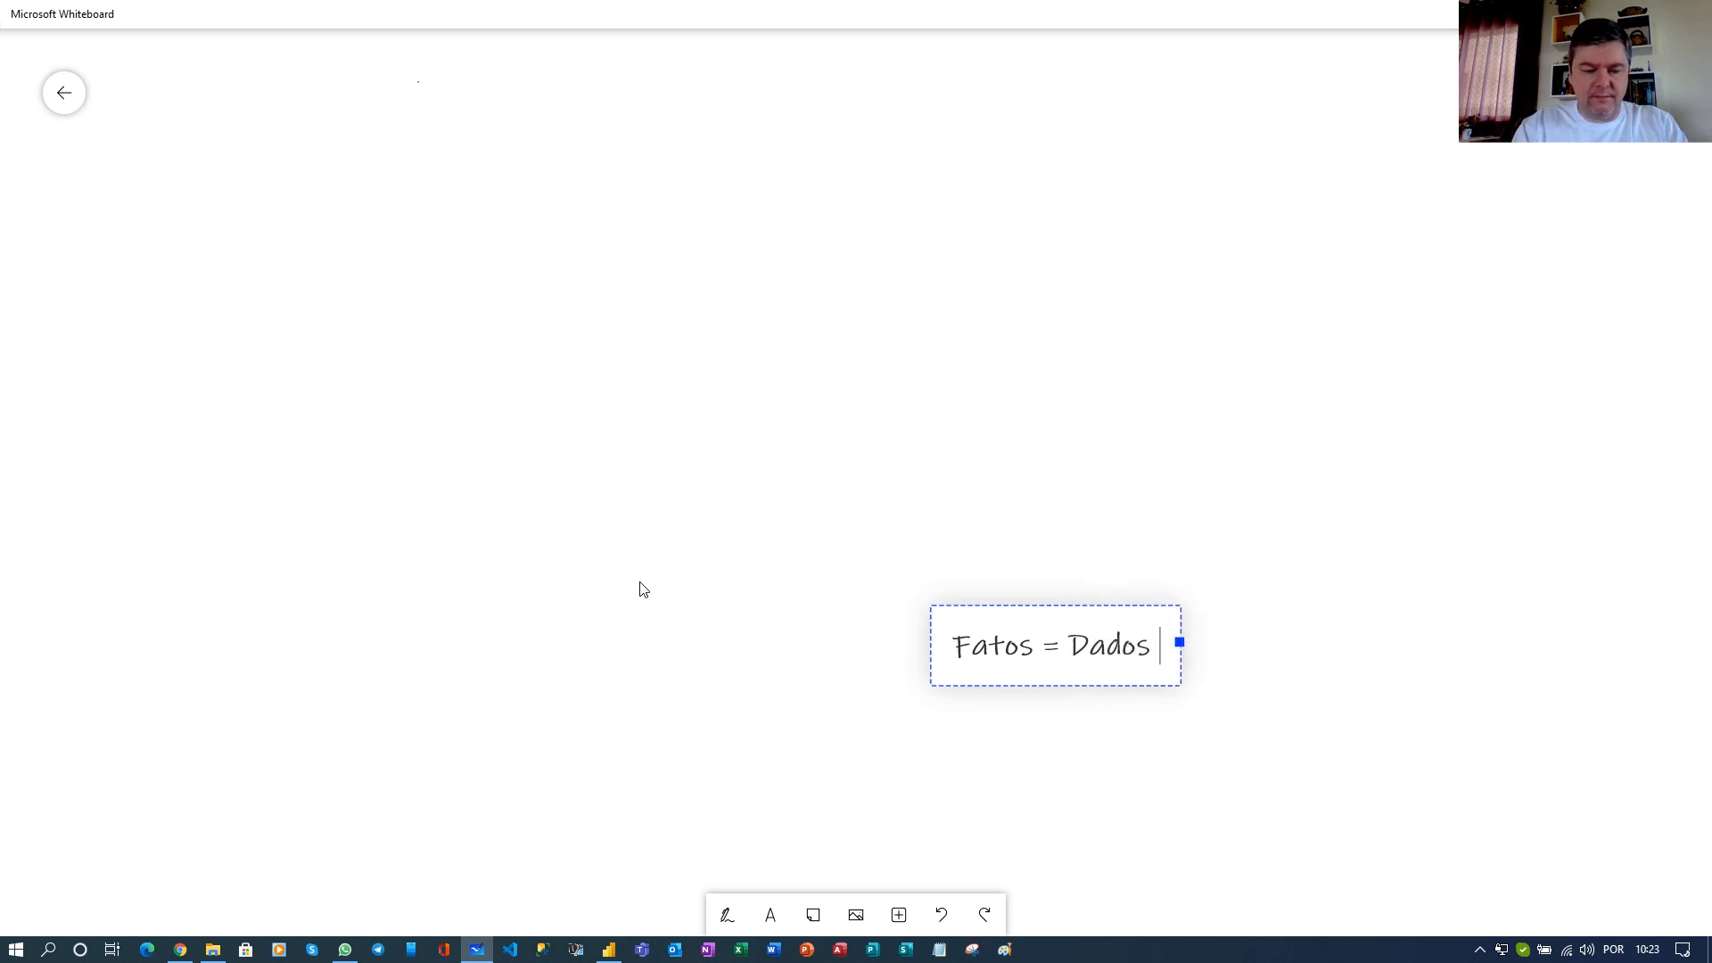
{"action": "key", "text": "Caps_Lock"}
{"action": "type", "text": "QUANTIT"}
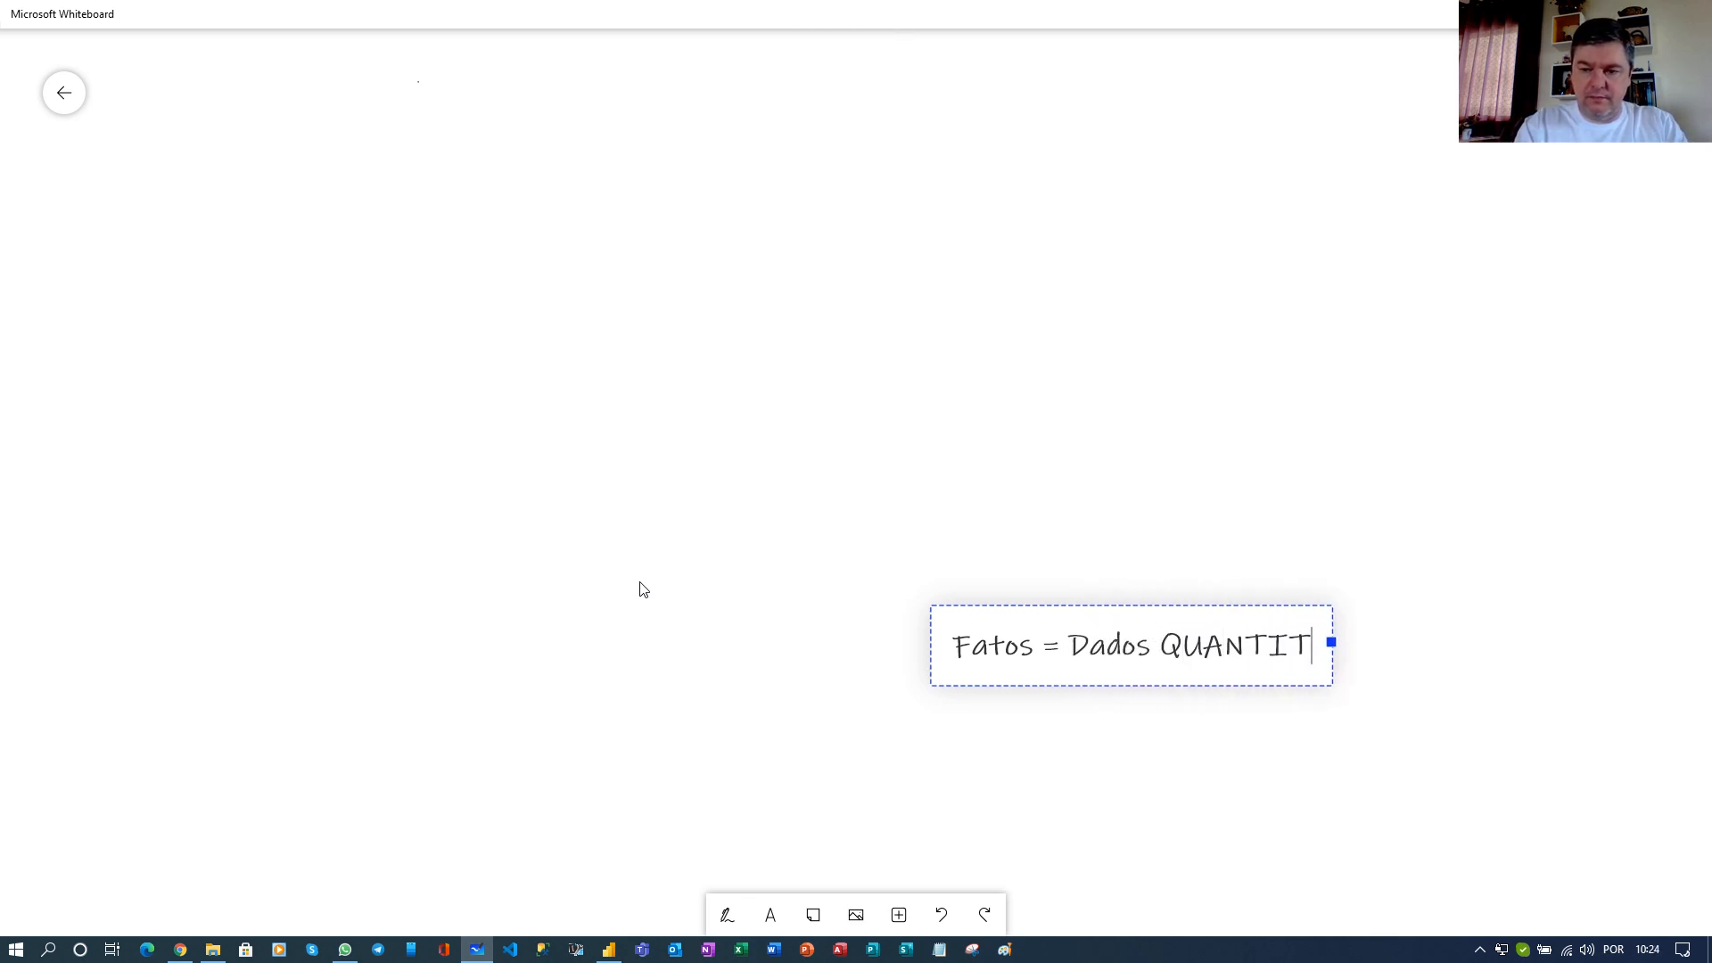
{"action": "type", "text": "ATIVOS"}
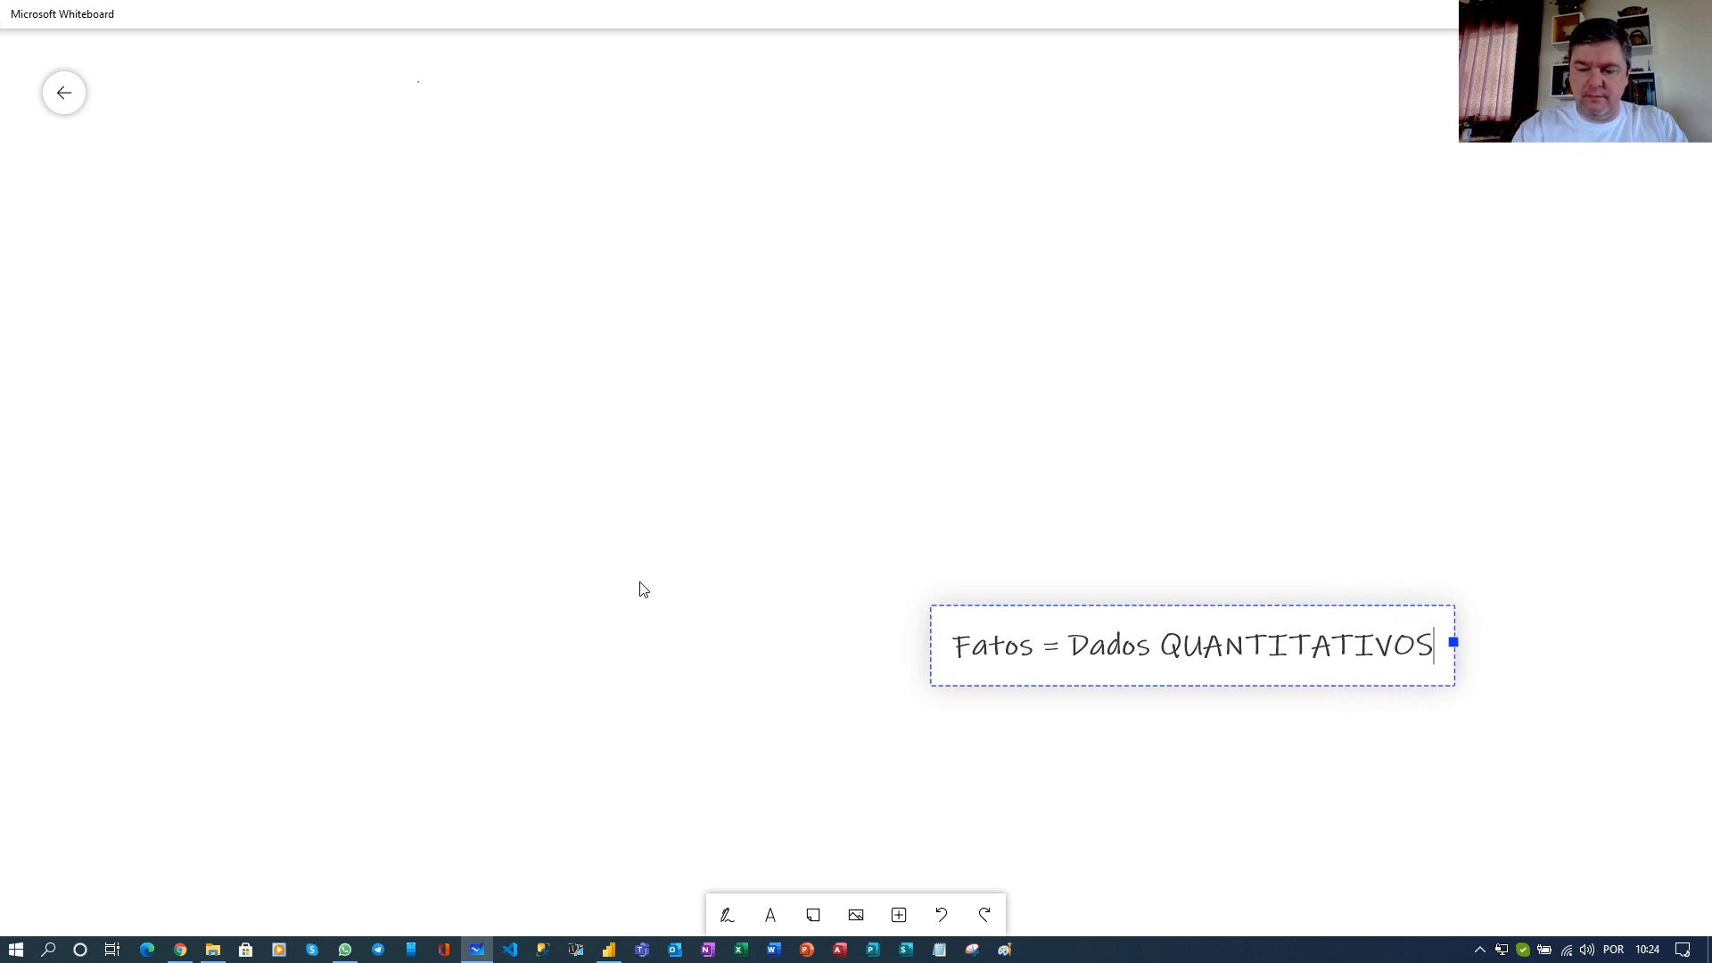
{"action": "key", "text": "Return"}
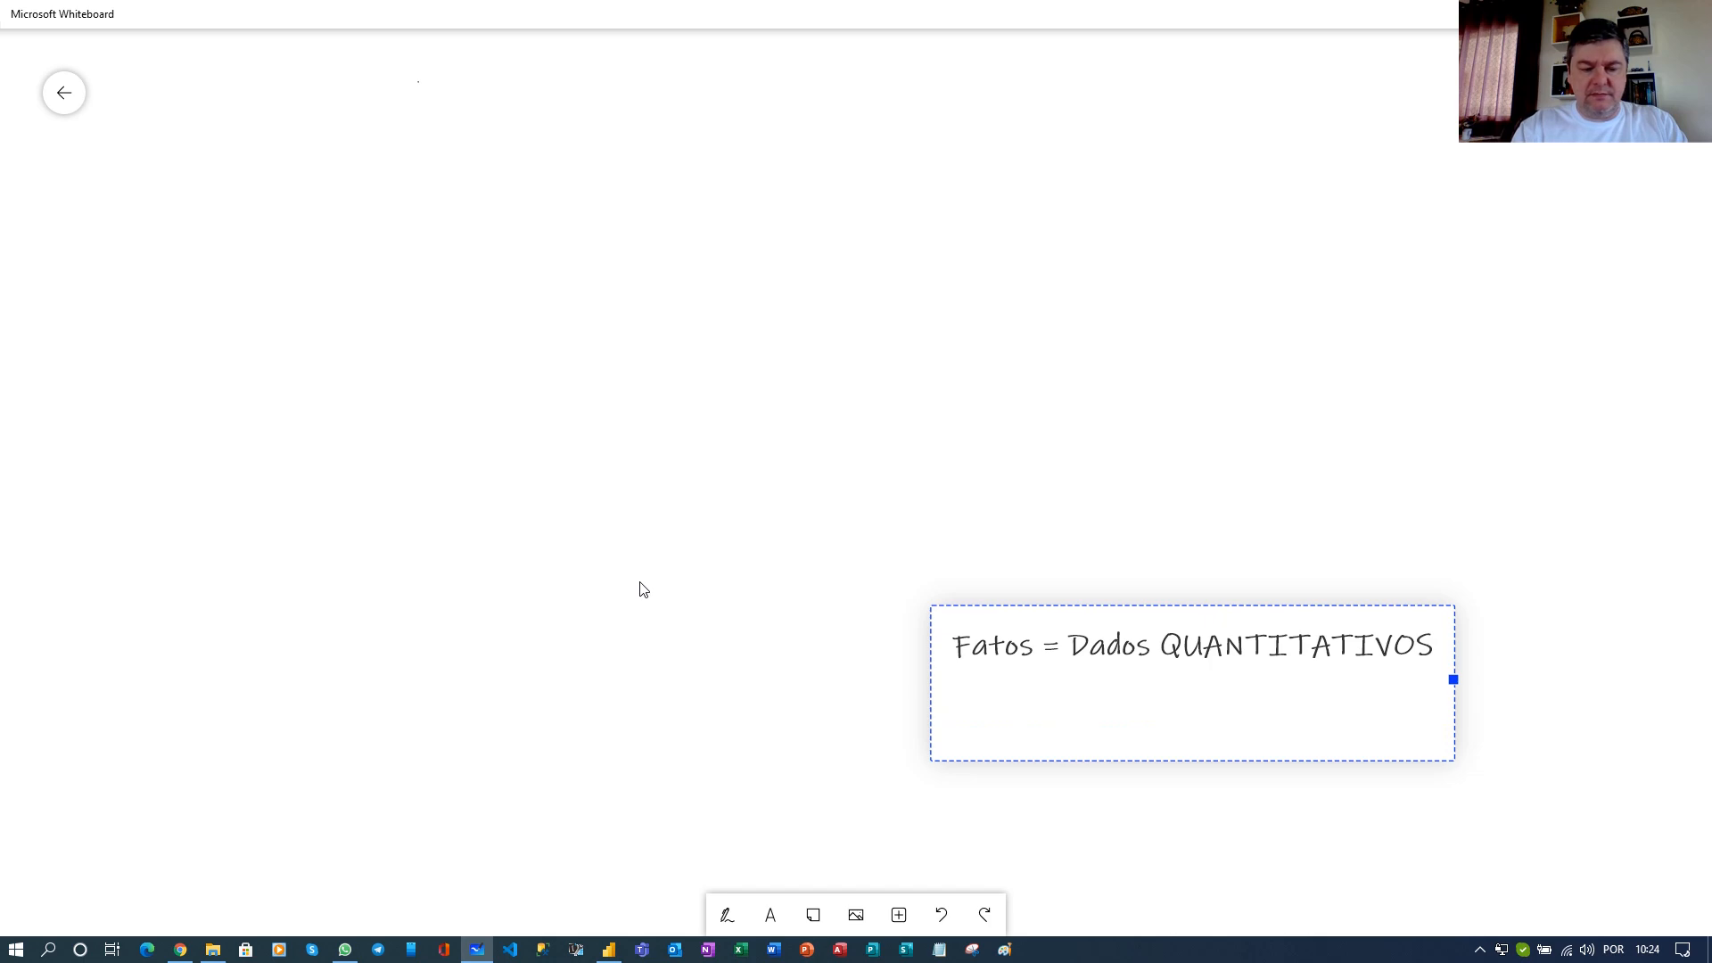
{"action": "key", "text": "Caps_Lock"}
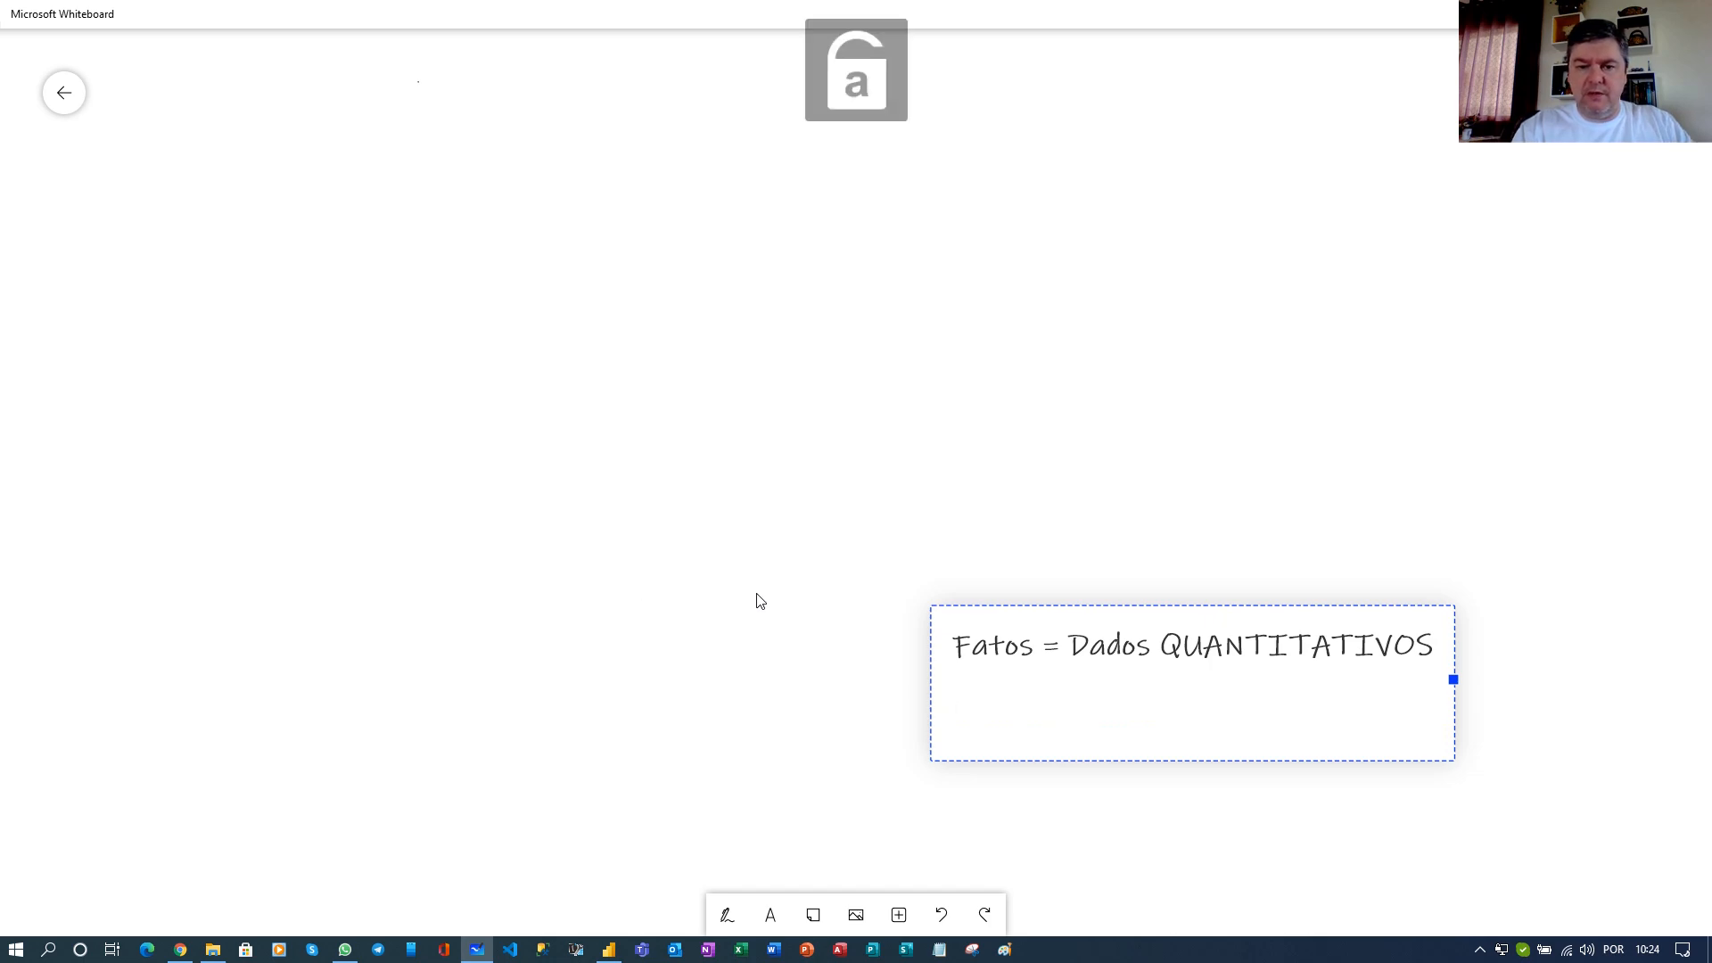
{"action": "left_click_drag", "start_coordinate": [1123, 800], "coordinate": [772, 472]}
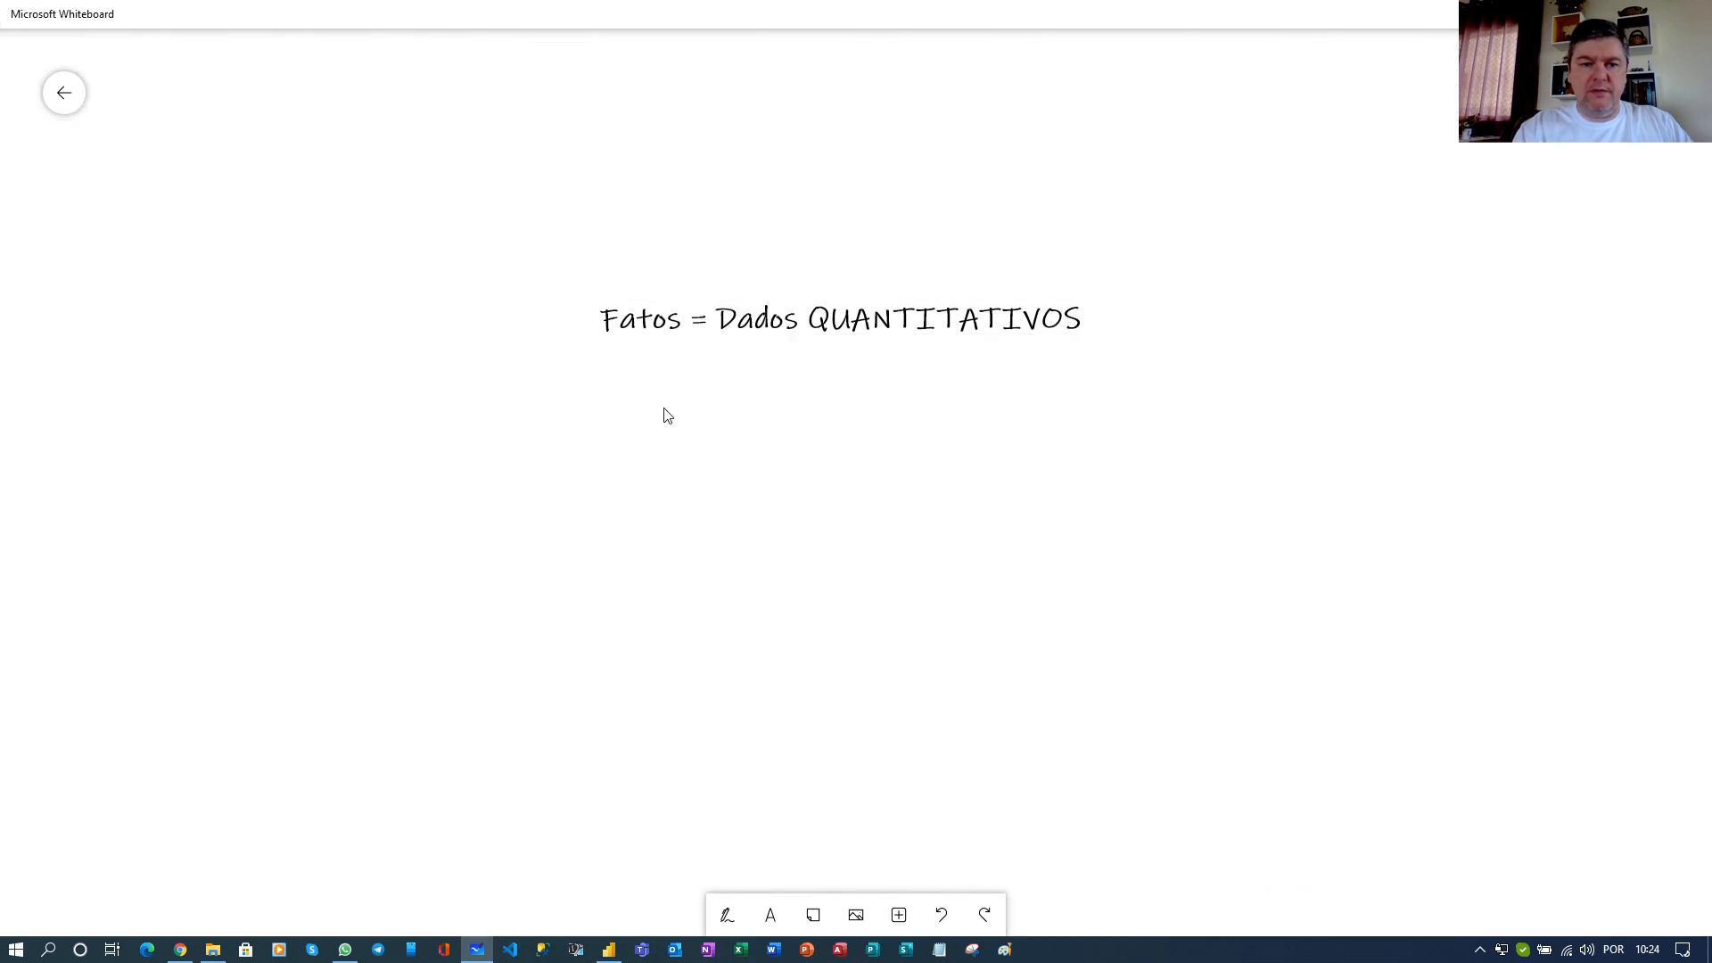
Add a second line reading "Dimensões = Dados QUALITATIVOS" to the whiteboard text.
{"action": "left_click", "coordinate": [622, 369]}
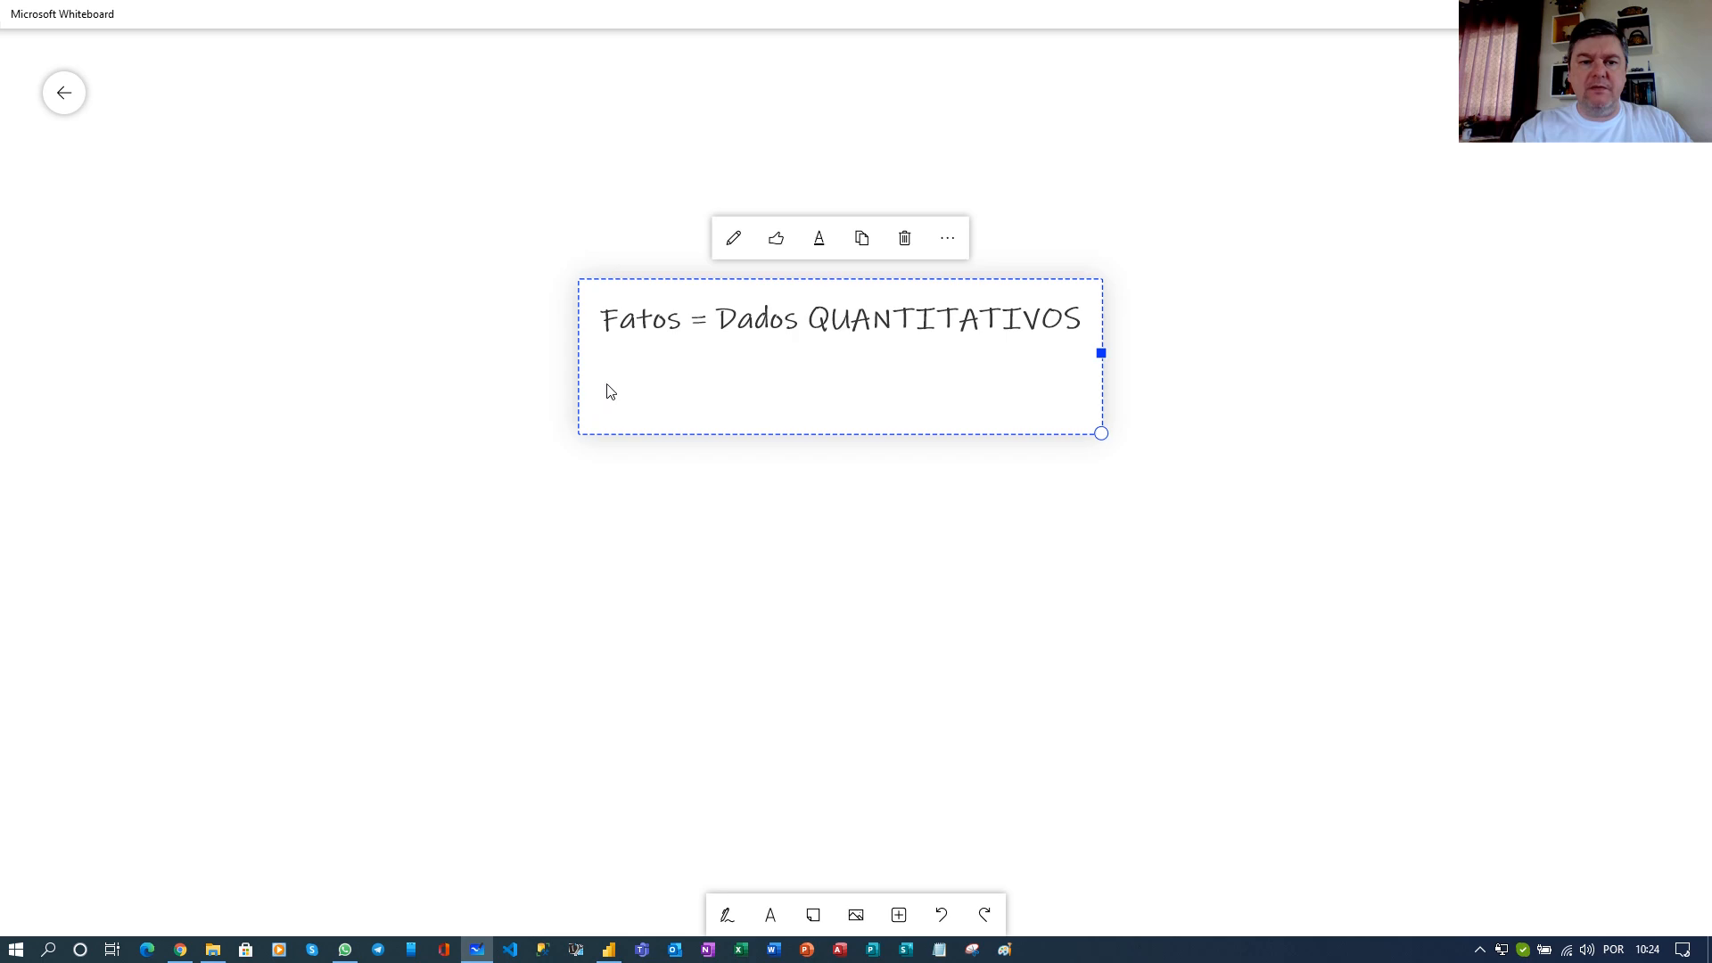
{"action": "left_click", "coordinate": [1081, 322]}
{"action": "key", "text": "Return"}
{"action": "type", "text": "Dimen"}
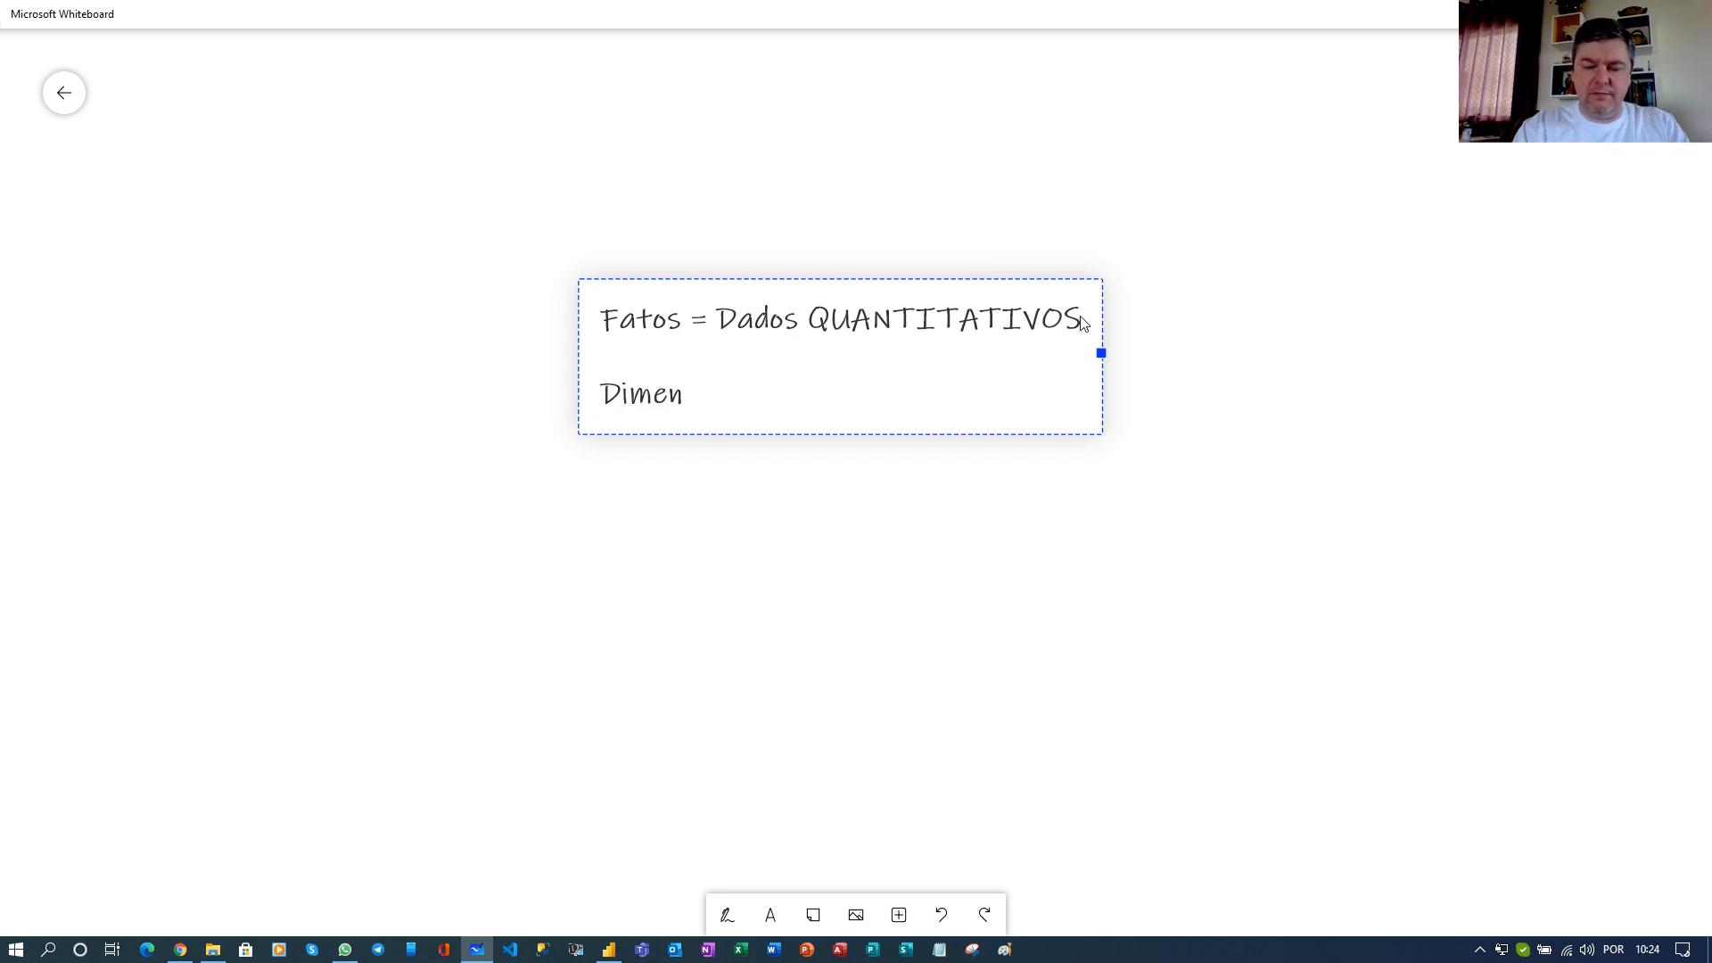
{"action": "type", "text": "sões"}
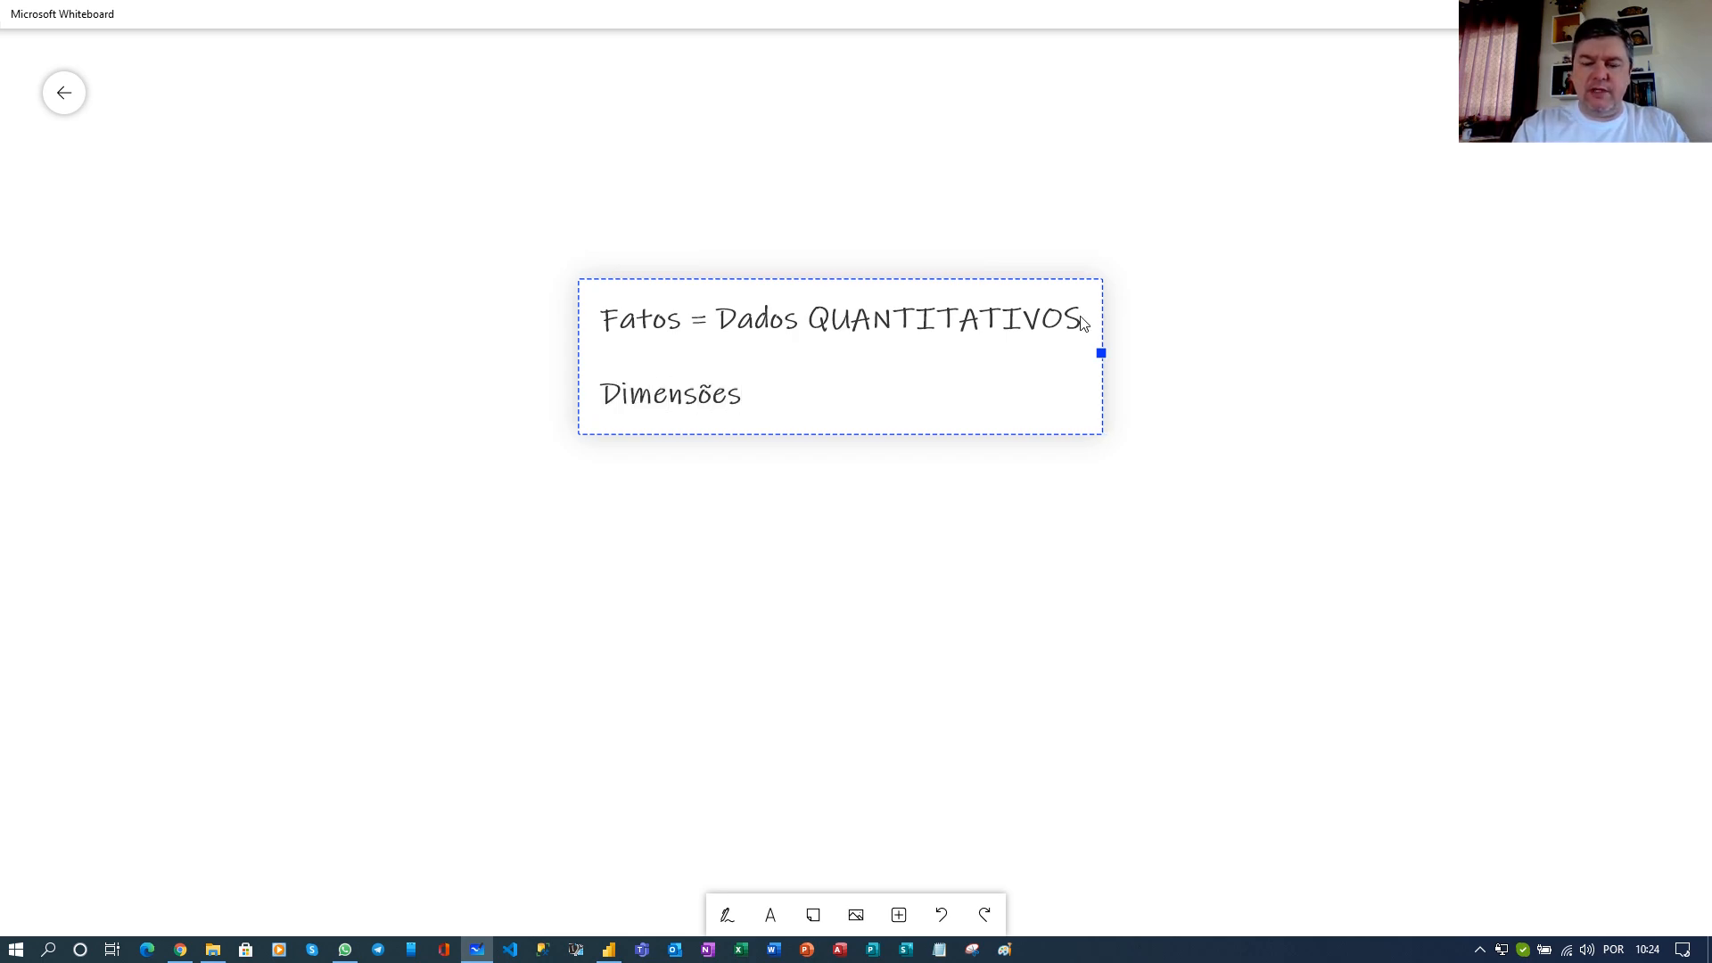
{"action": "type", "text": " = Dados"}
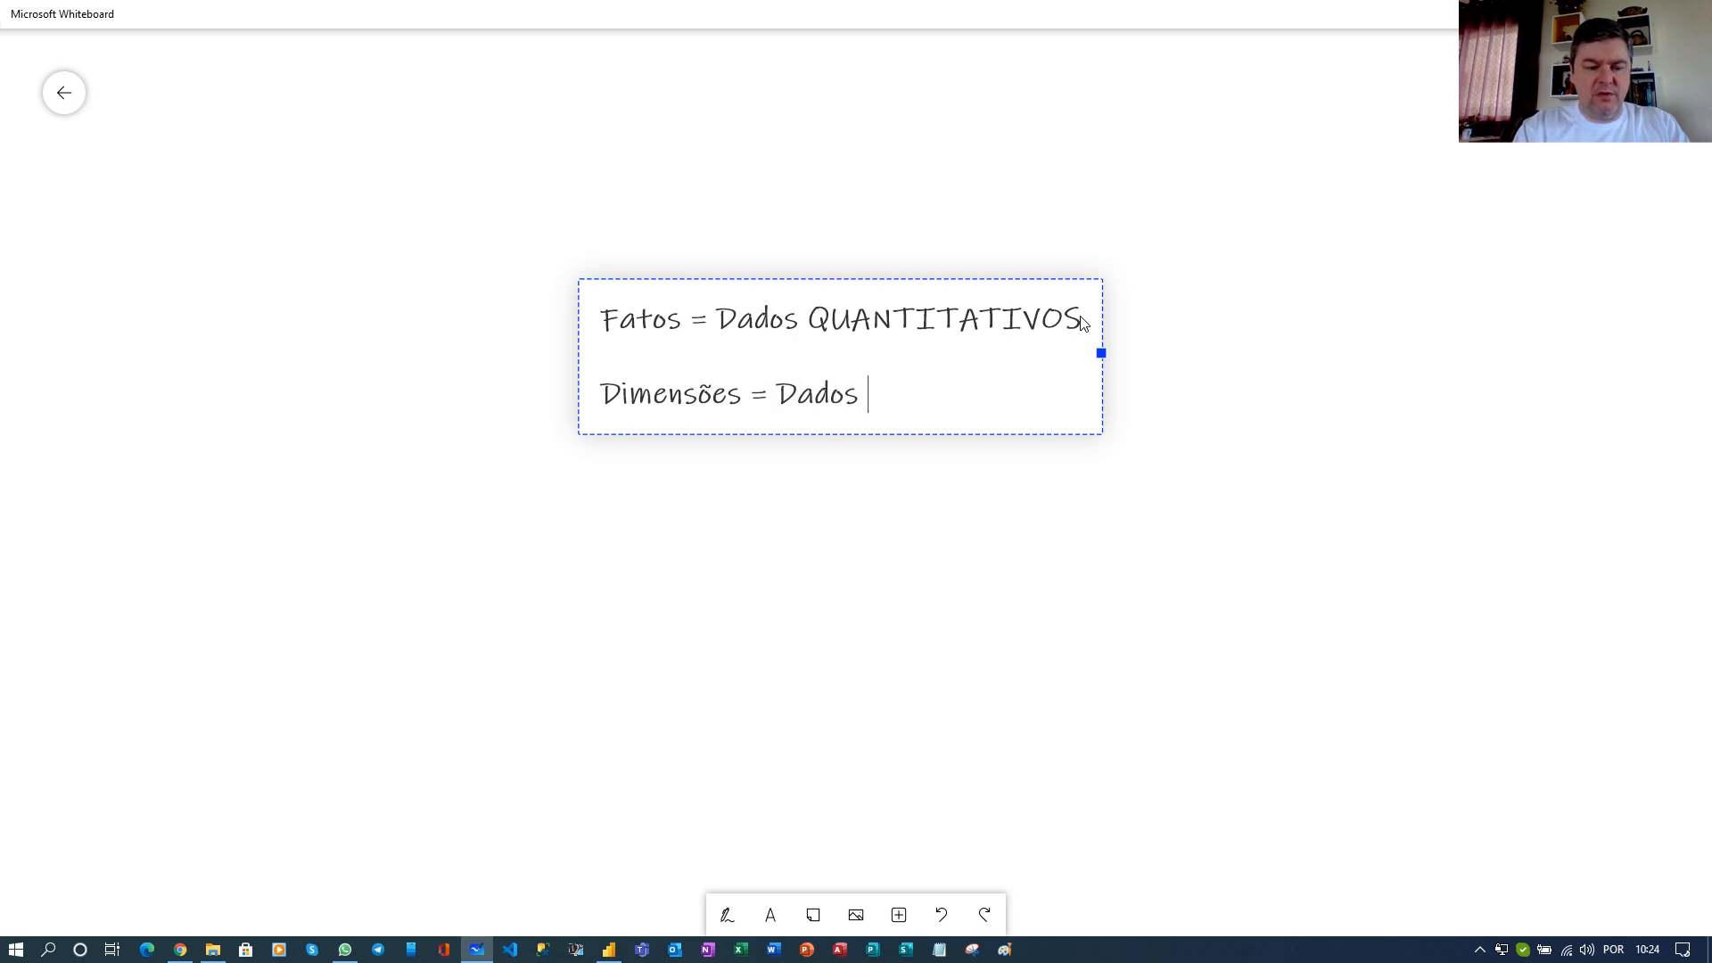
{"action": "key", "text": "Caps_Lock"}
{"action": "type", "text": "QUA"}
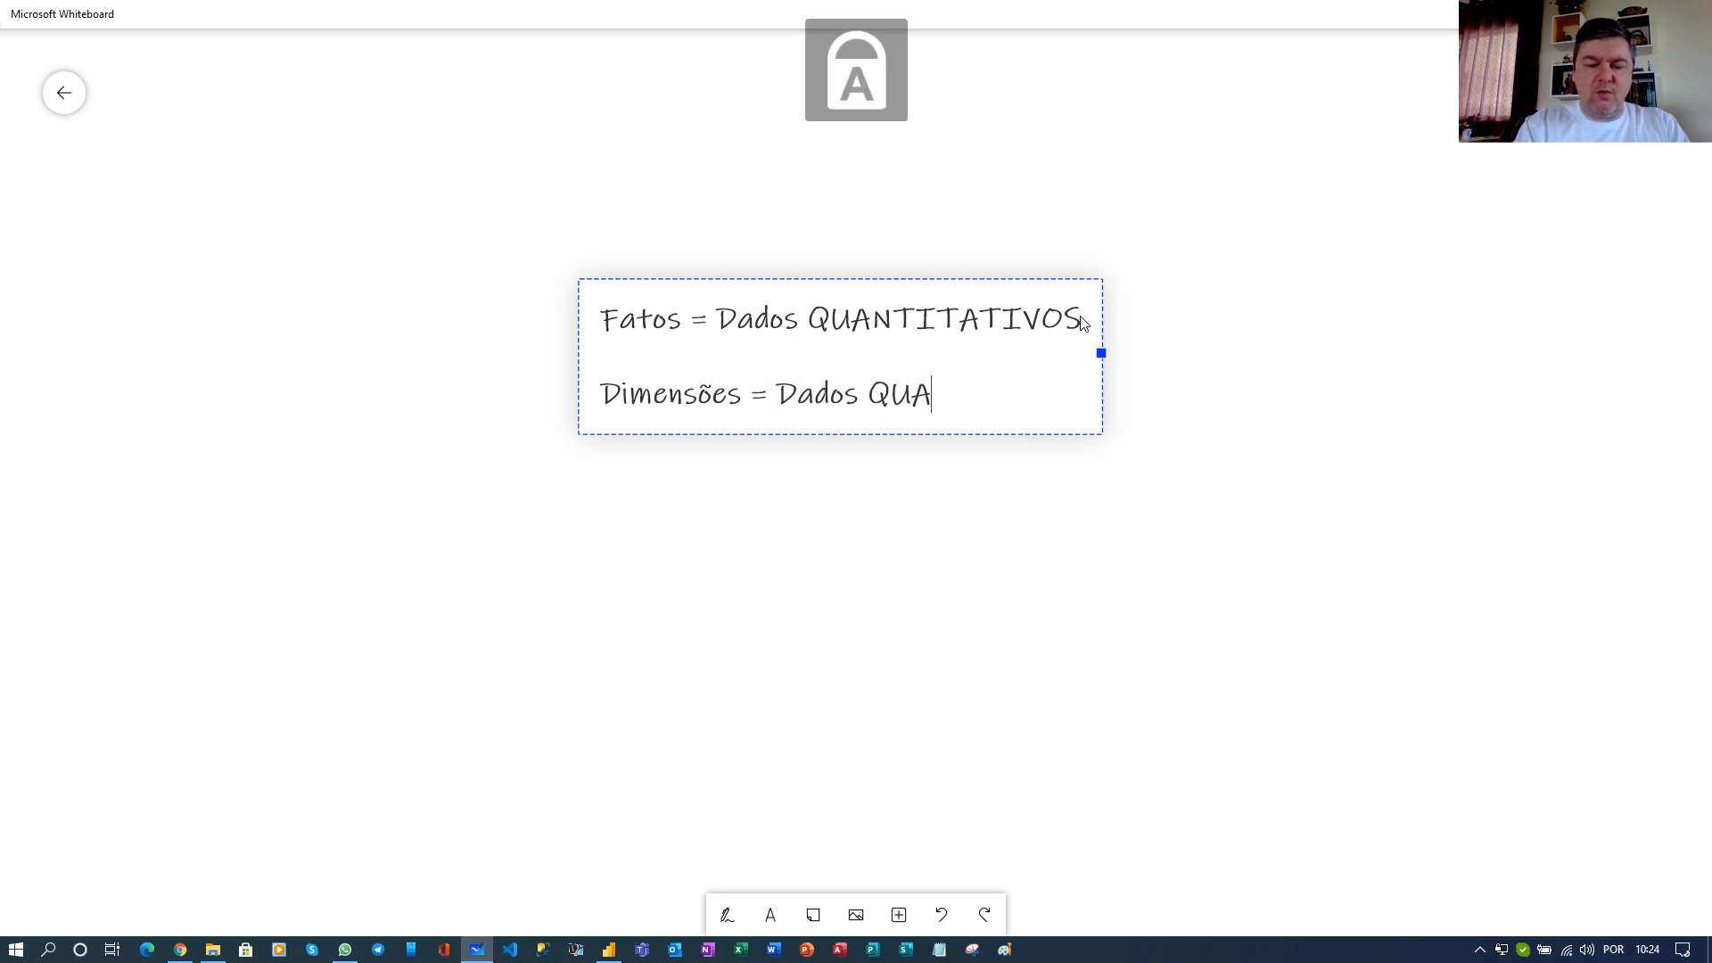
{"action": "type", "text": "LITATIVOS"}
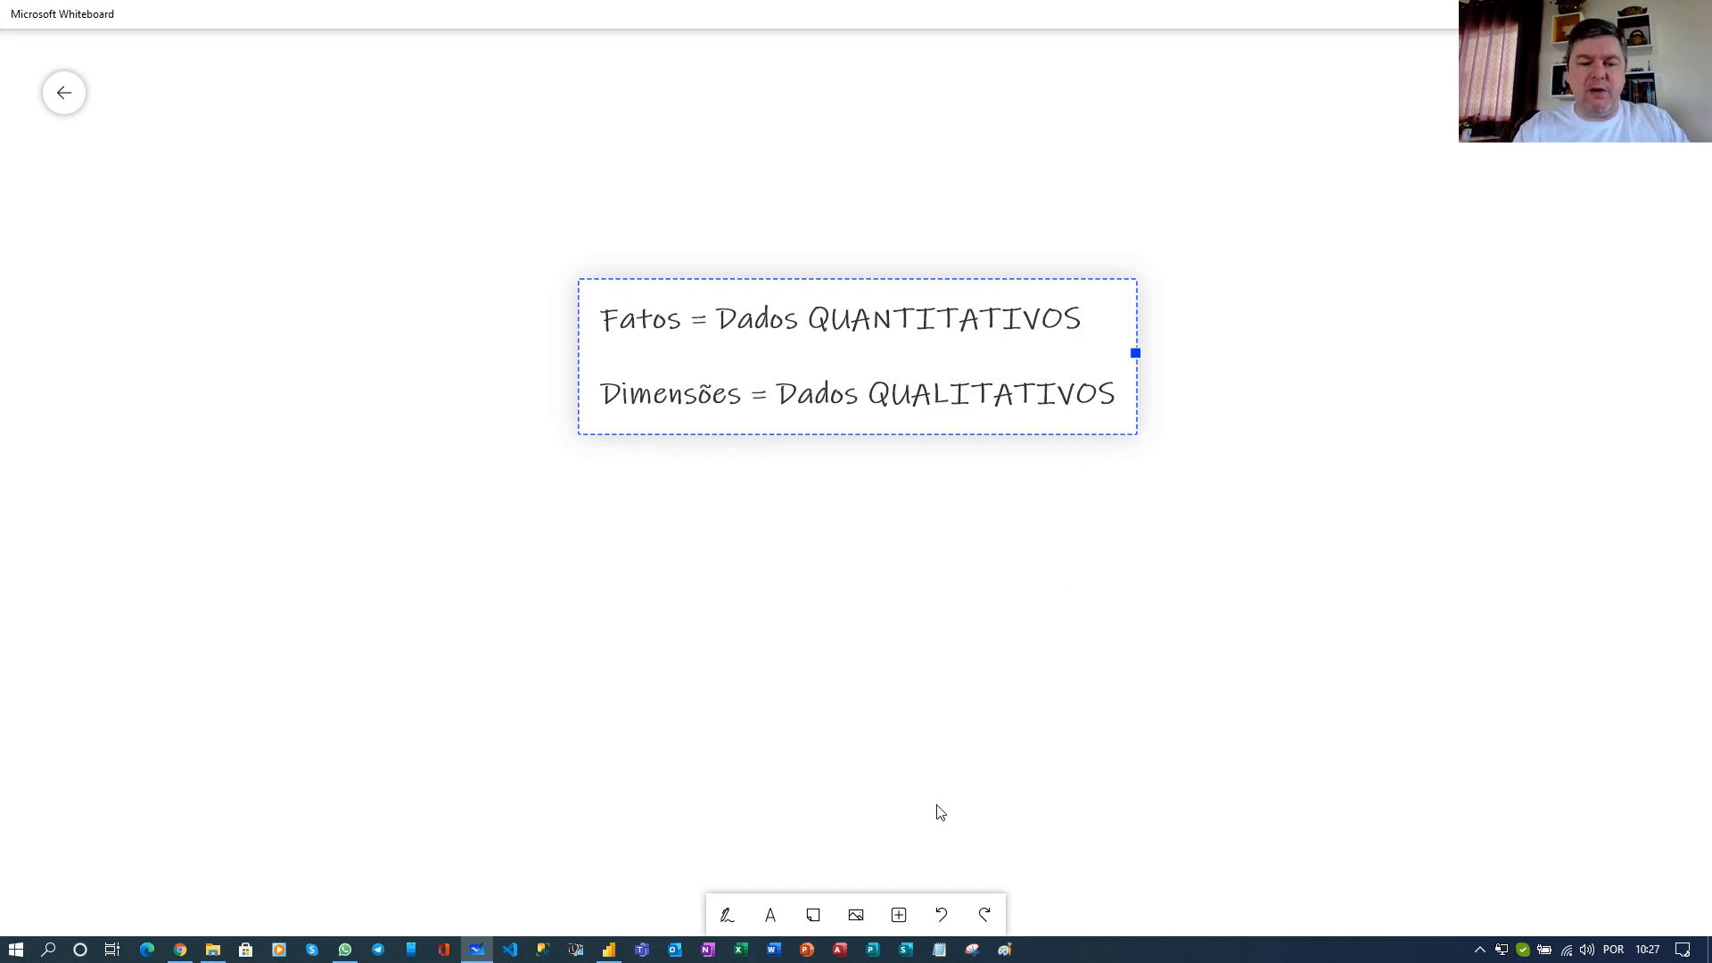
Switch to Power BI Desktop, mark the d_Calendário table with a red rectangle and an arrow, and clear the marks.
{"action": "left_click", "coordinate": [612, 951]}
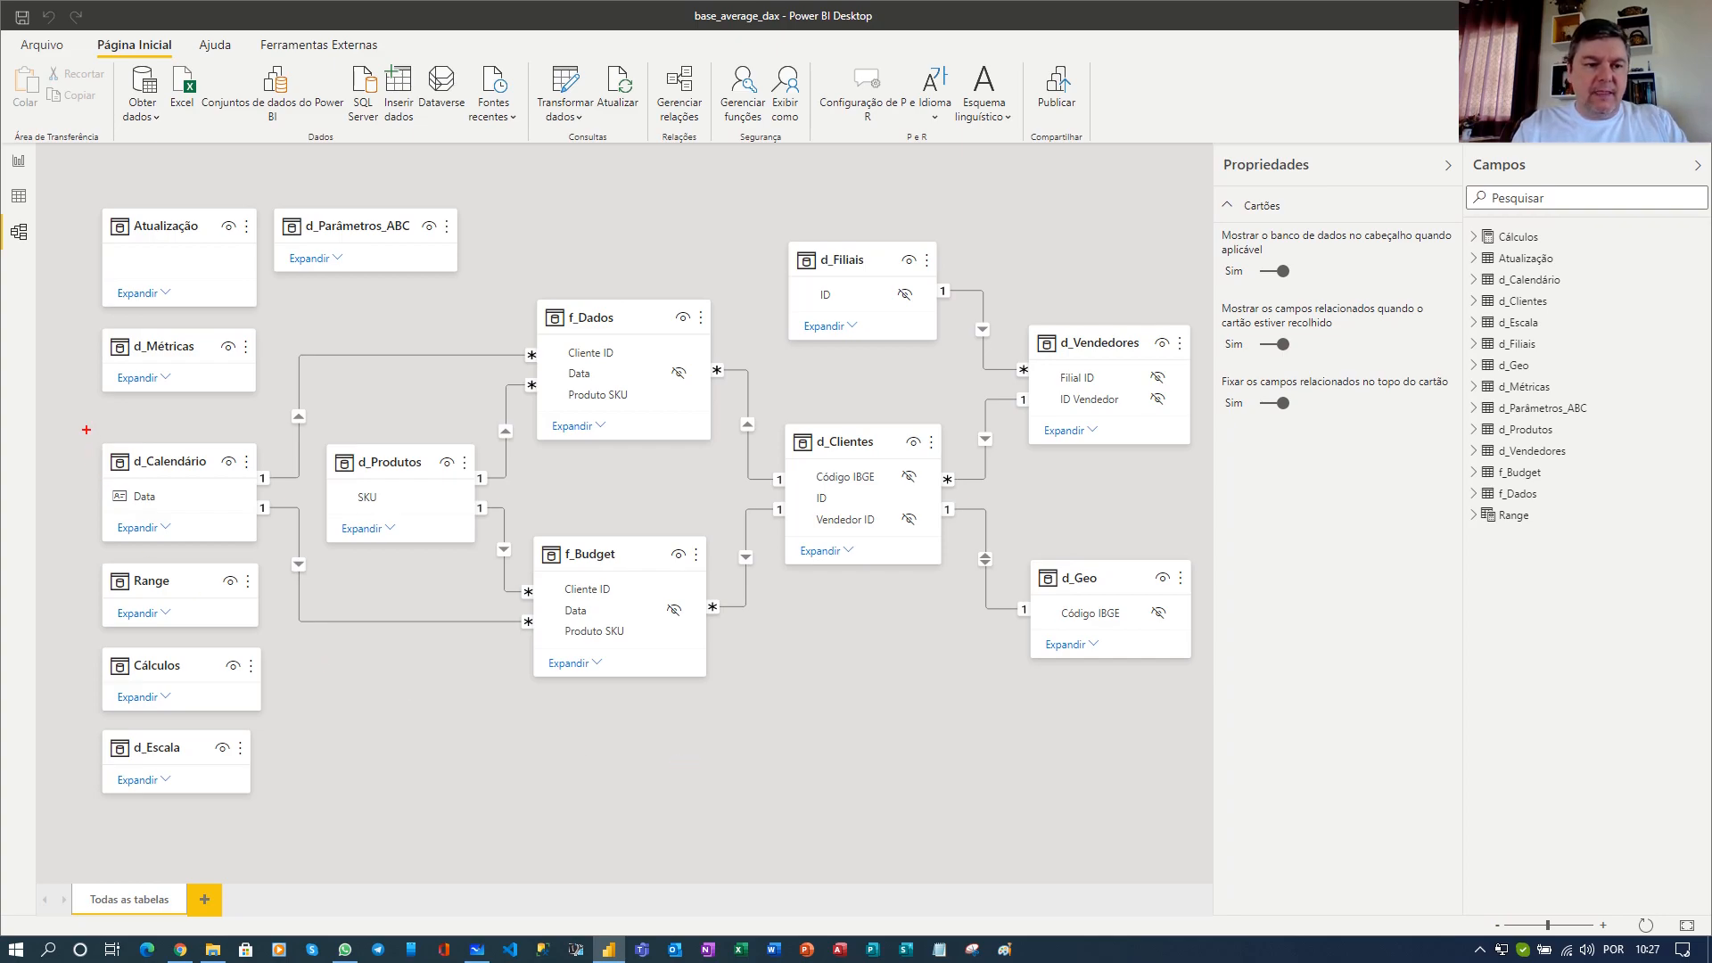
{"action": "left_click_drag", "start_coordinate": [78, 423], "coordinate": [285, 559]}
{"action": "left_click_drag", "start_coordinate": [290, 409], "coordinate": [496, 235]}
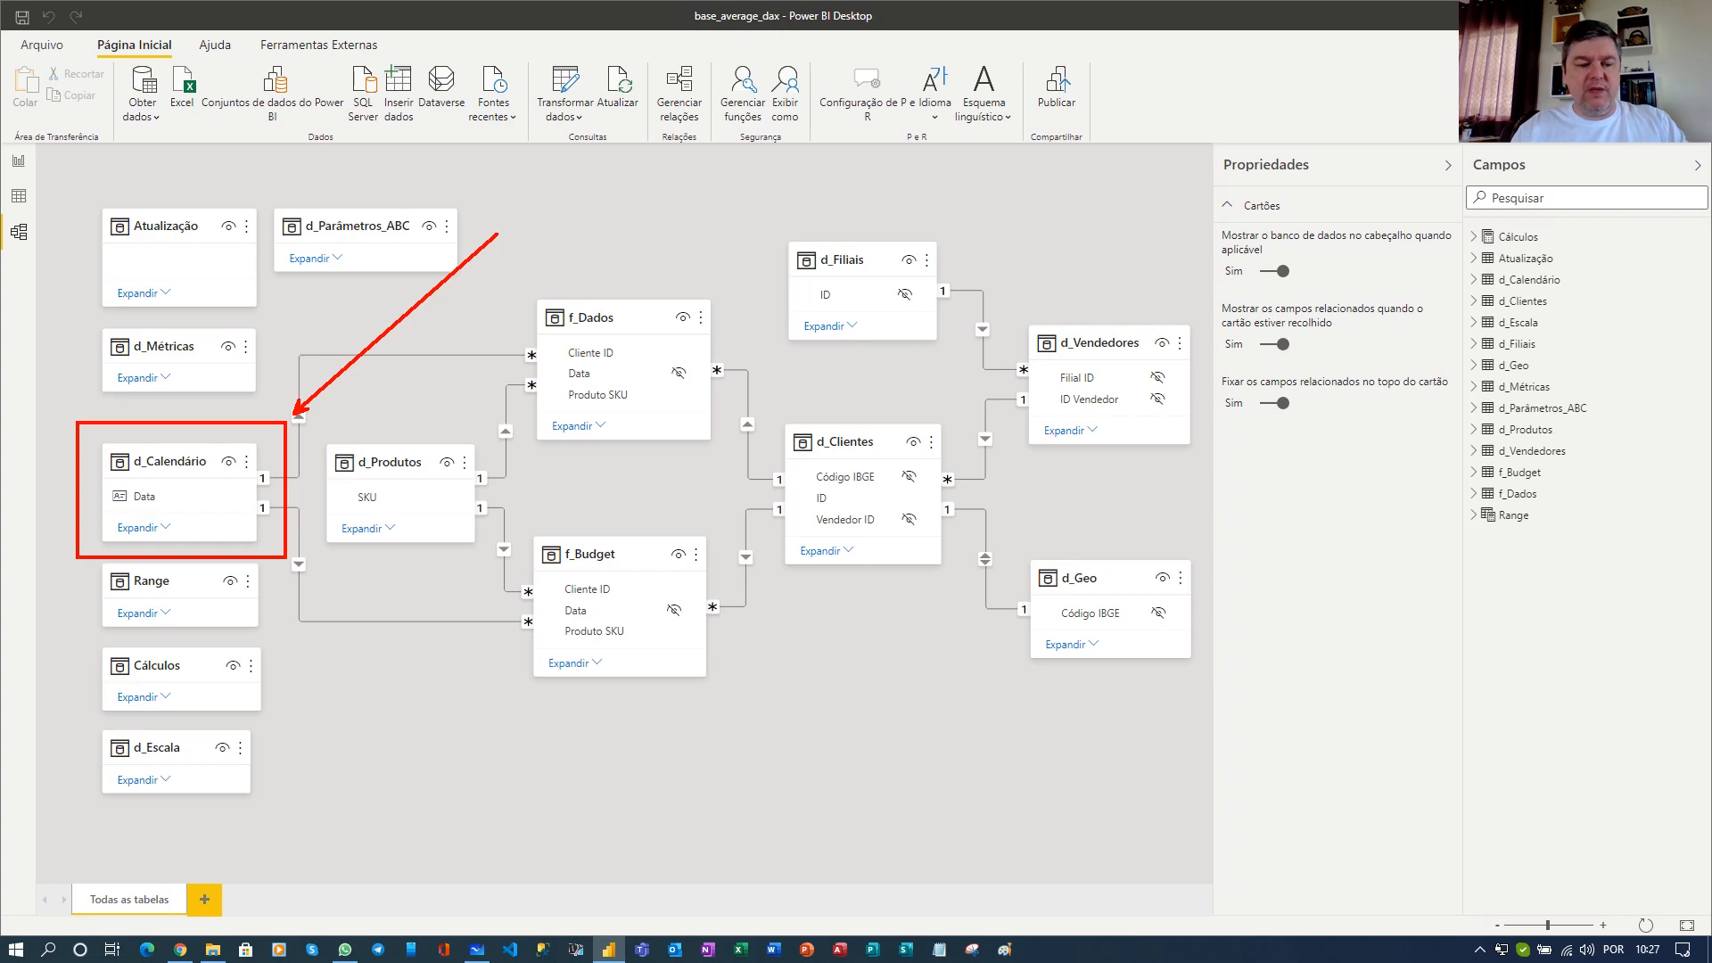
{"action": "key", "text": "Escape"}
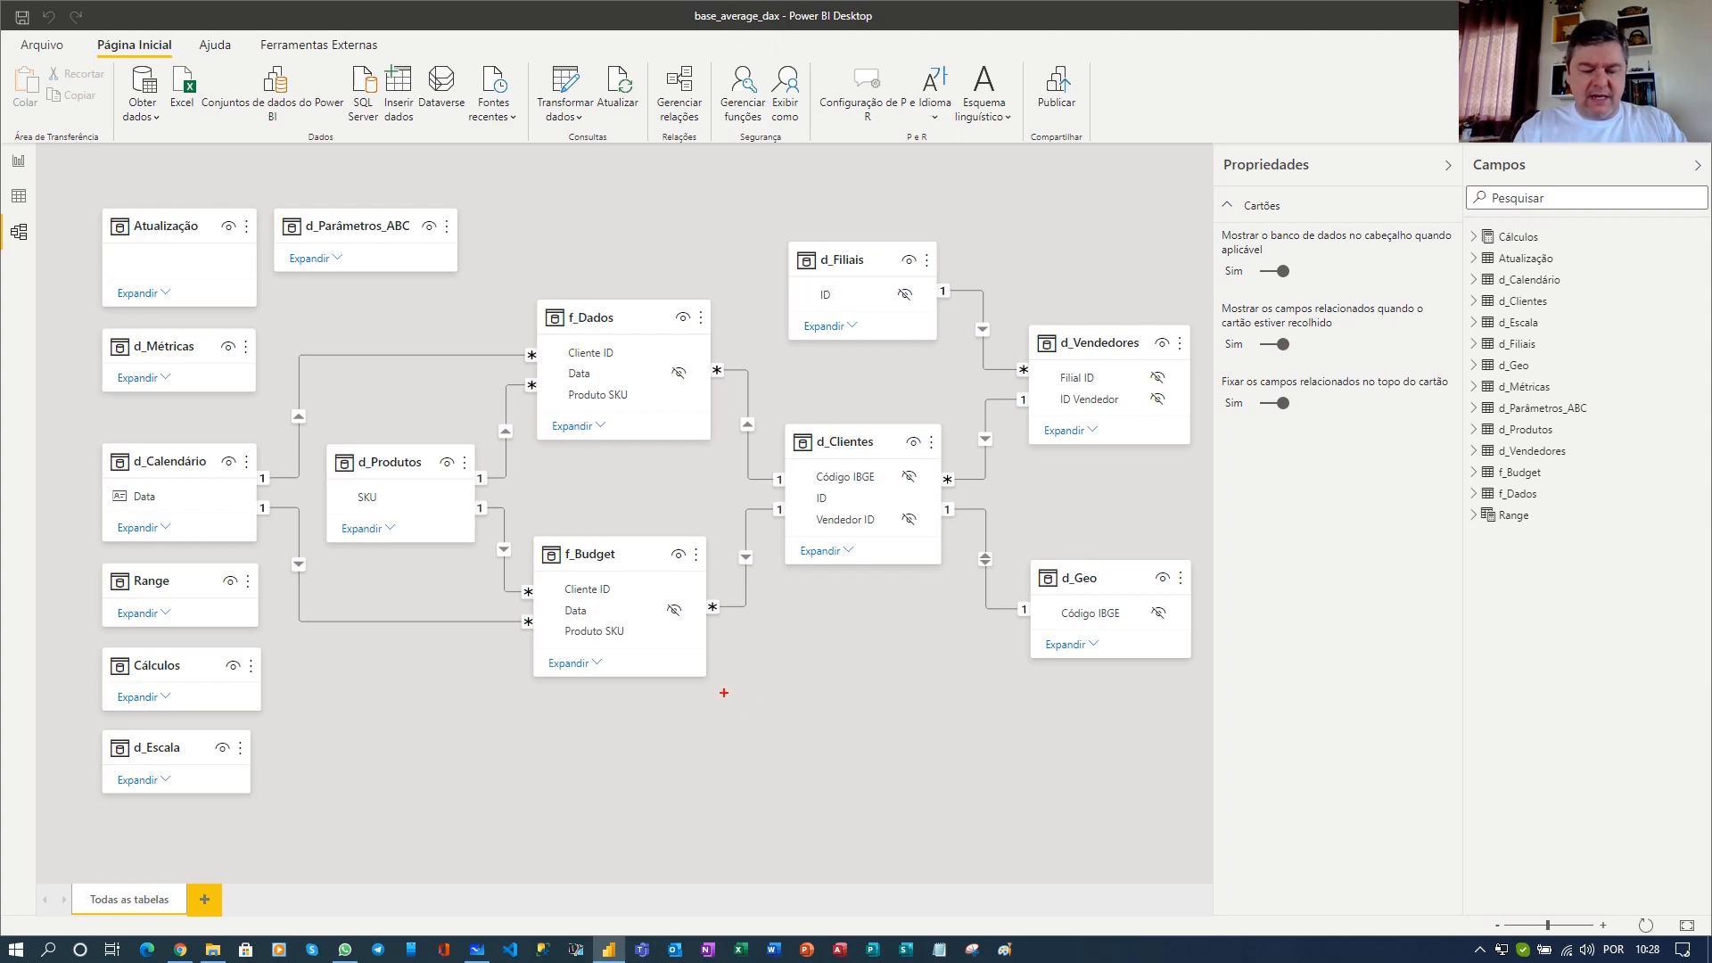
Draw red arrows pointing at the f_Budget and f_Dados tables and add the label "Realizado" above f_Dados.
{"action": "left_click_drag", "start_coordinate": [724, 693], "coordinate": [935, 825]}
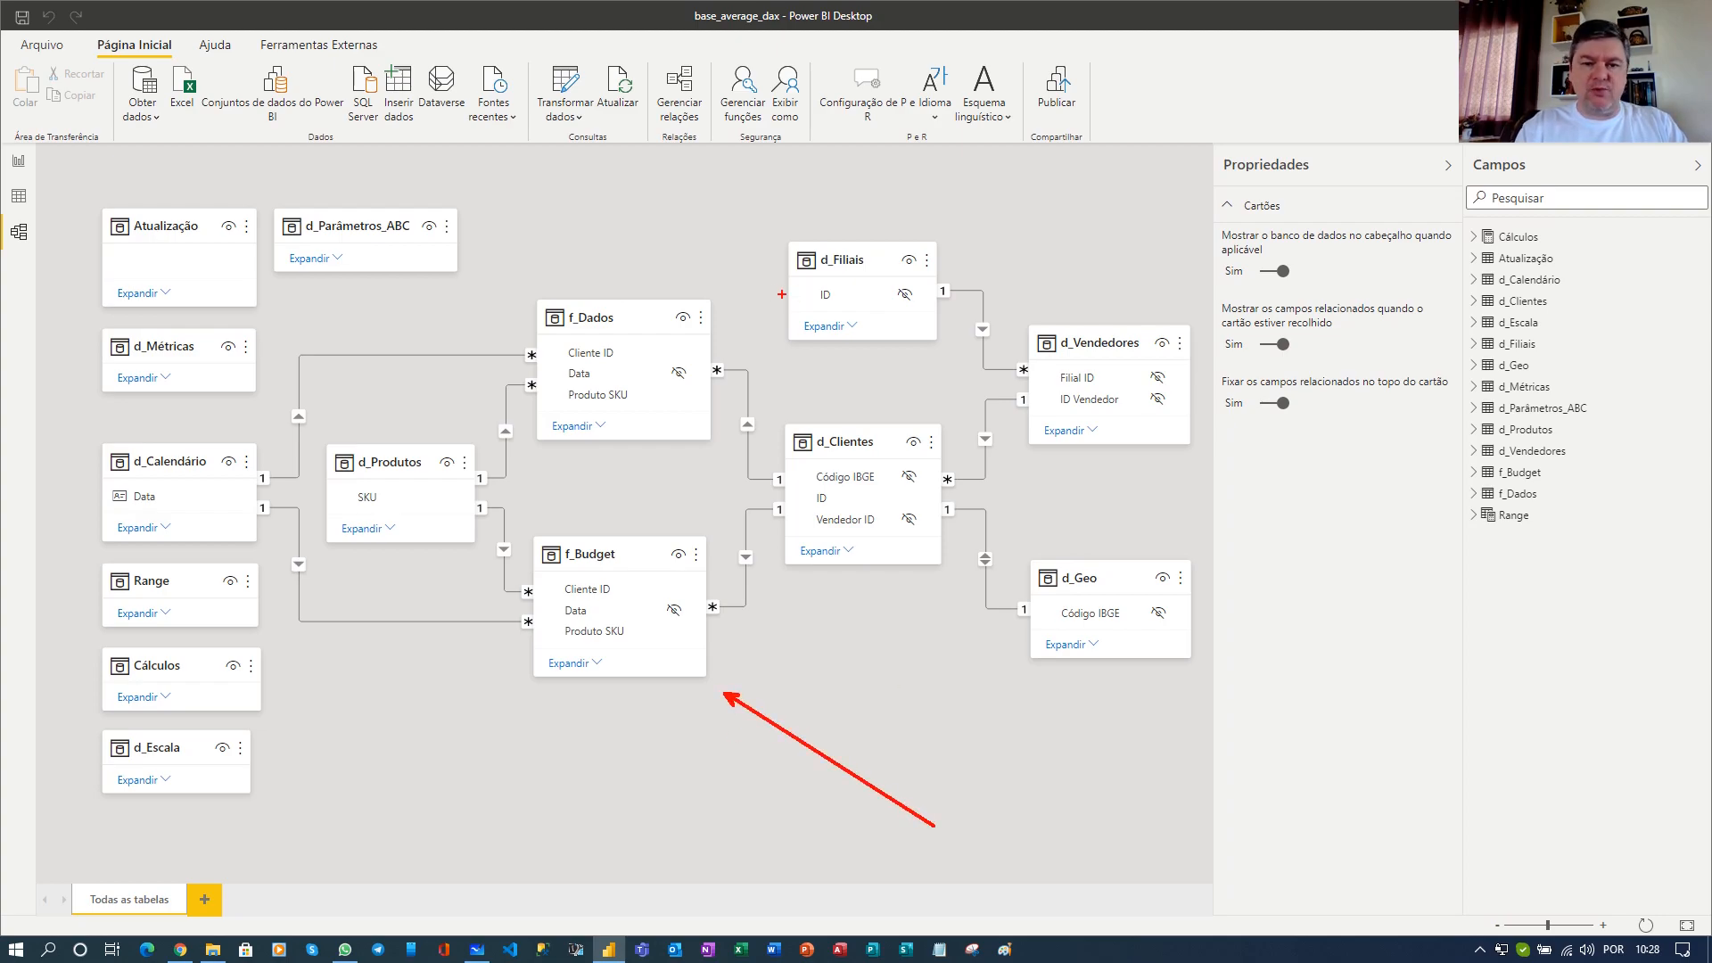
{"action": "left_click_drag", "start_coordinate": [723, 282], "coordinate": [838, 154]}
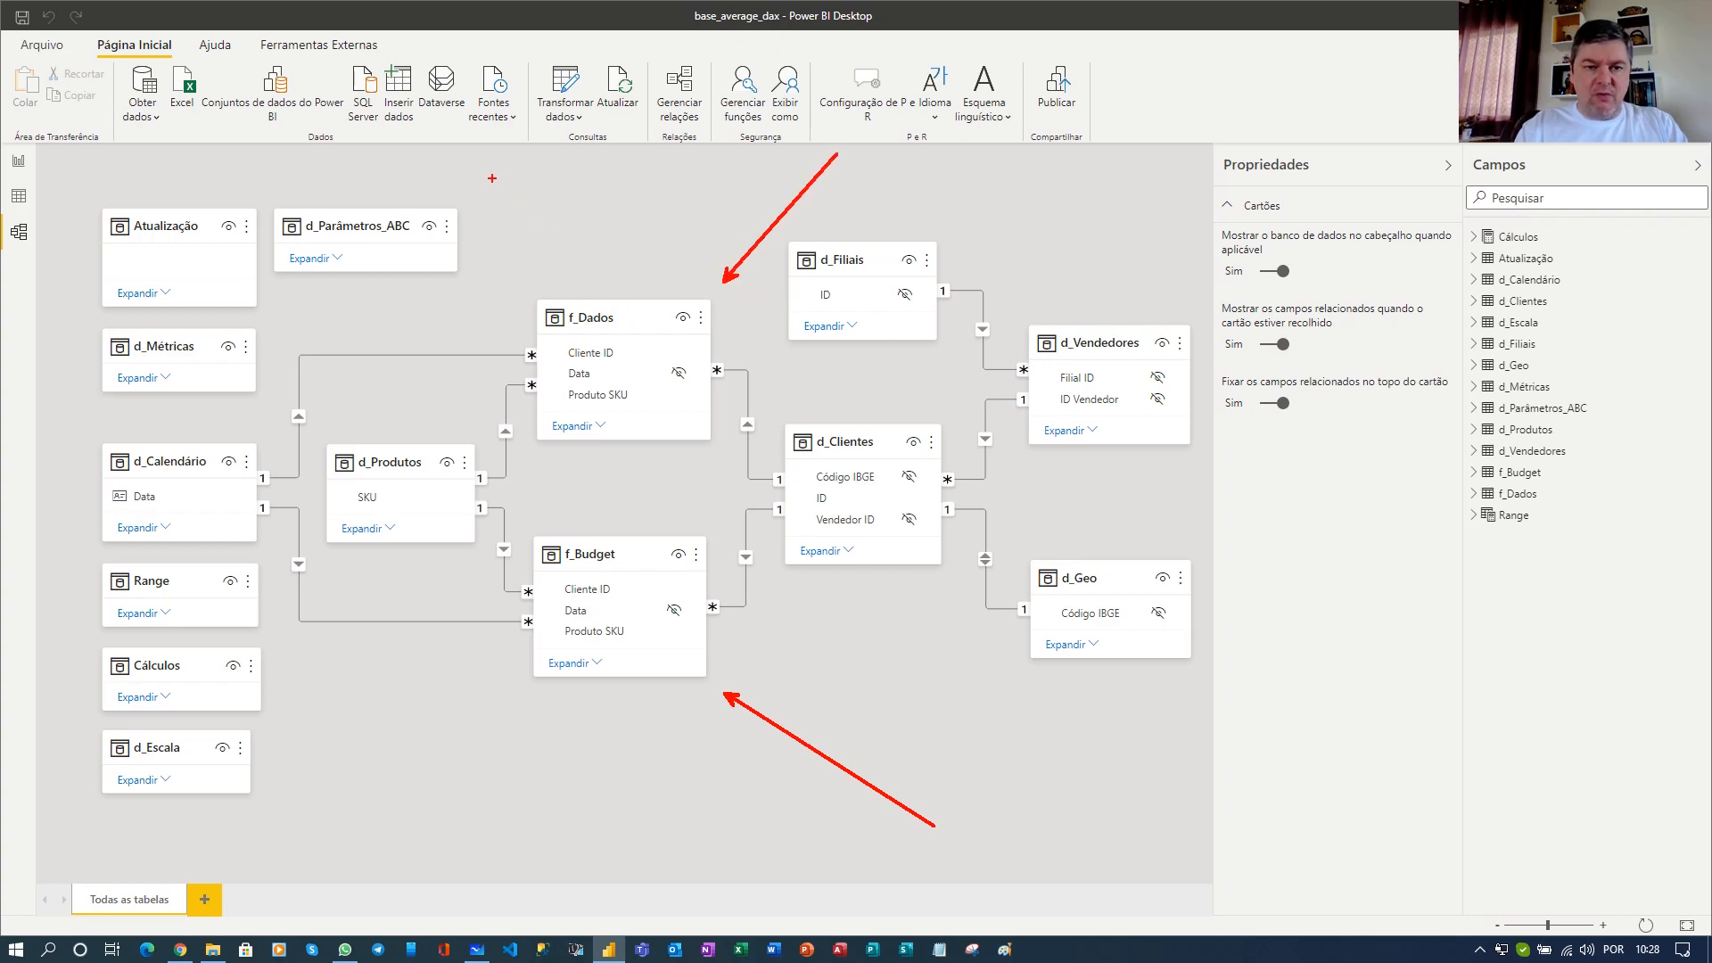
{"action": "type", "text": "trEA"}
{"action": "key", "text": "BackSpace"}
{"action": "key", "text": "BackSpace"}
{"action": "key", "text": "BackSpace"}
{"action": "key", "text": "Caps_Lock"}
{"action": "type", "text": "Realizado"}
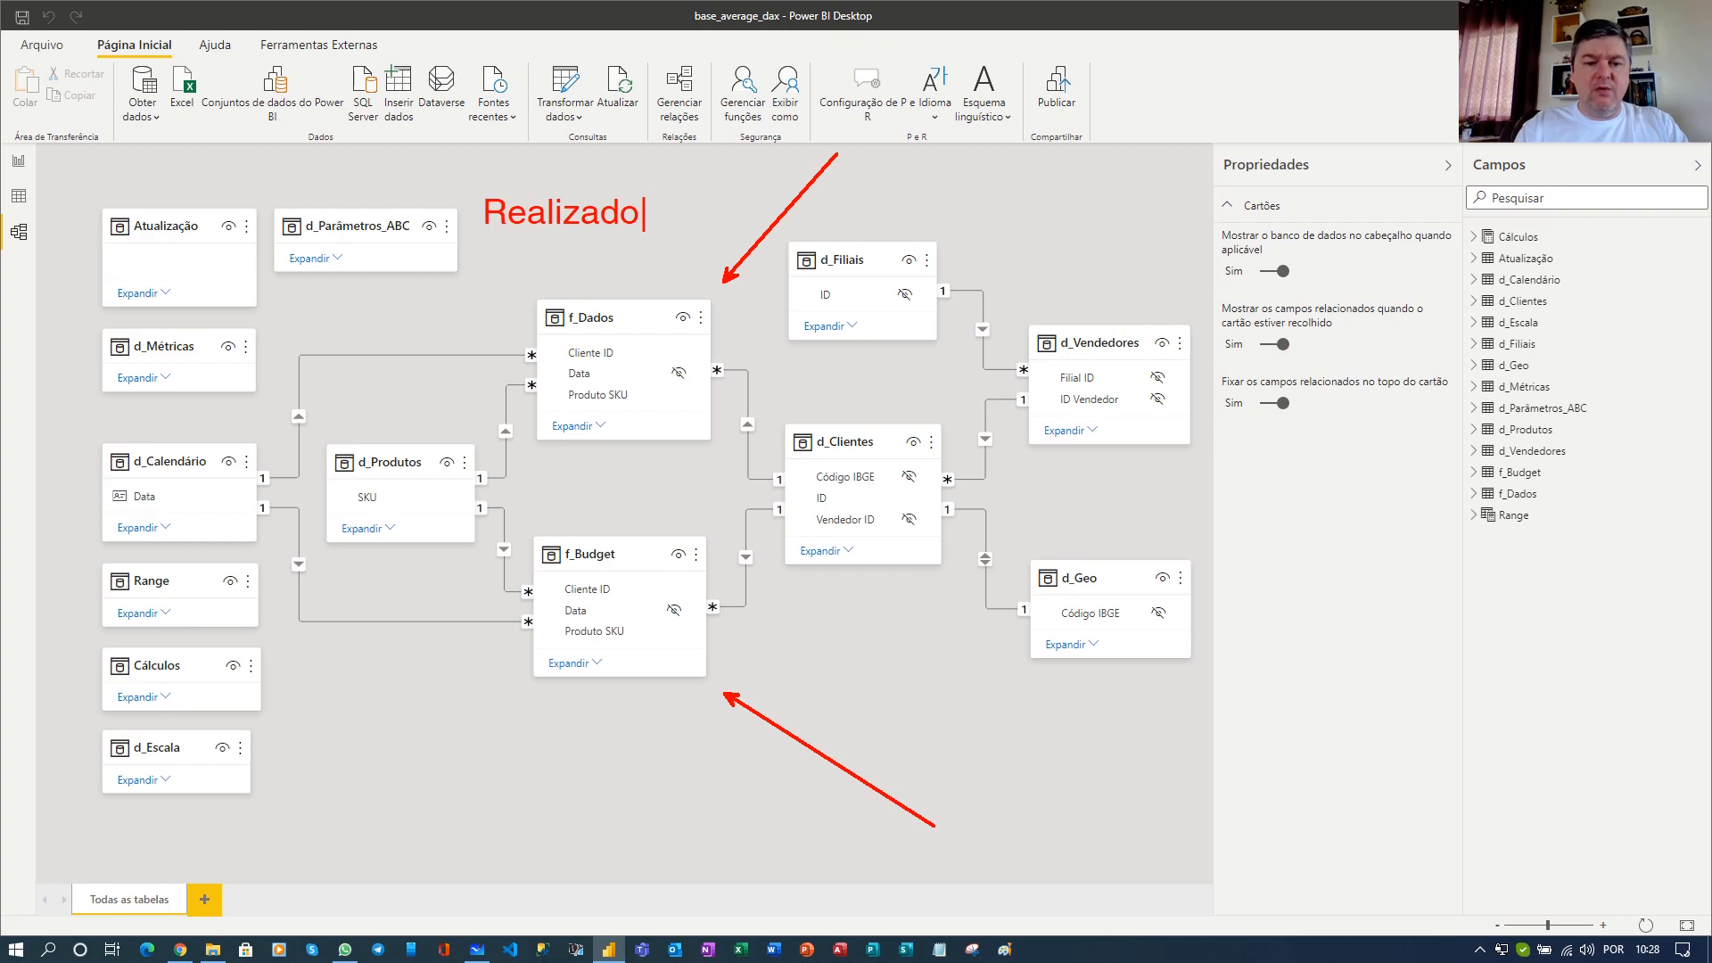
{"action": "key", "text": "Escape"}
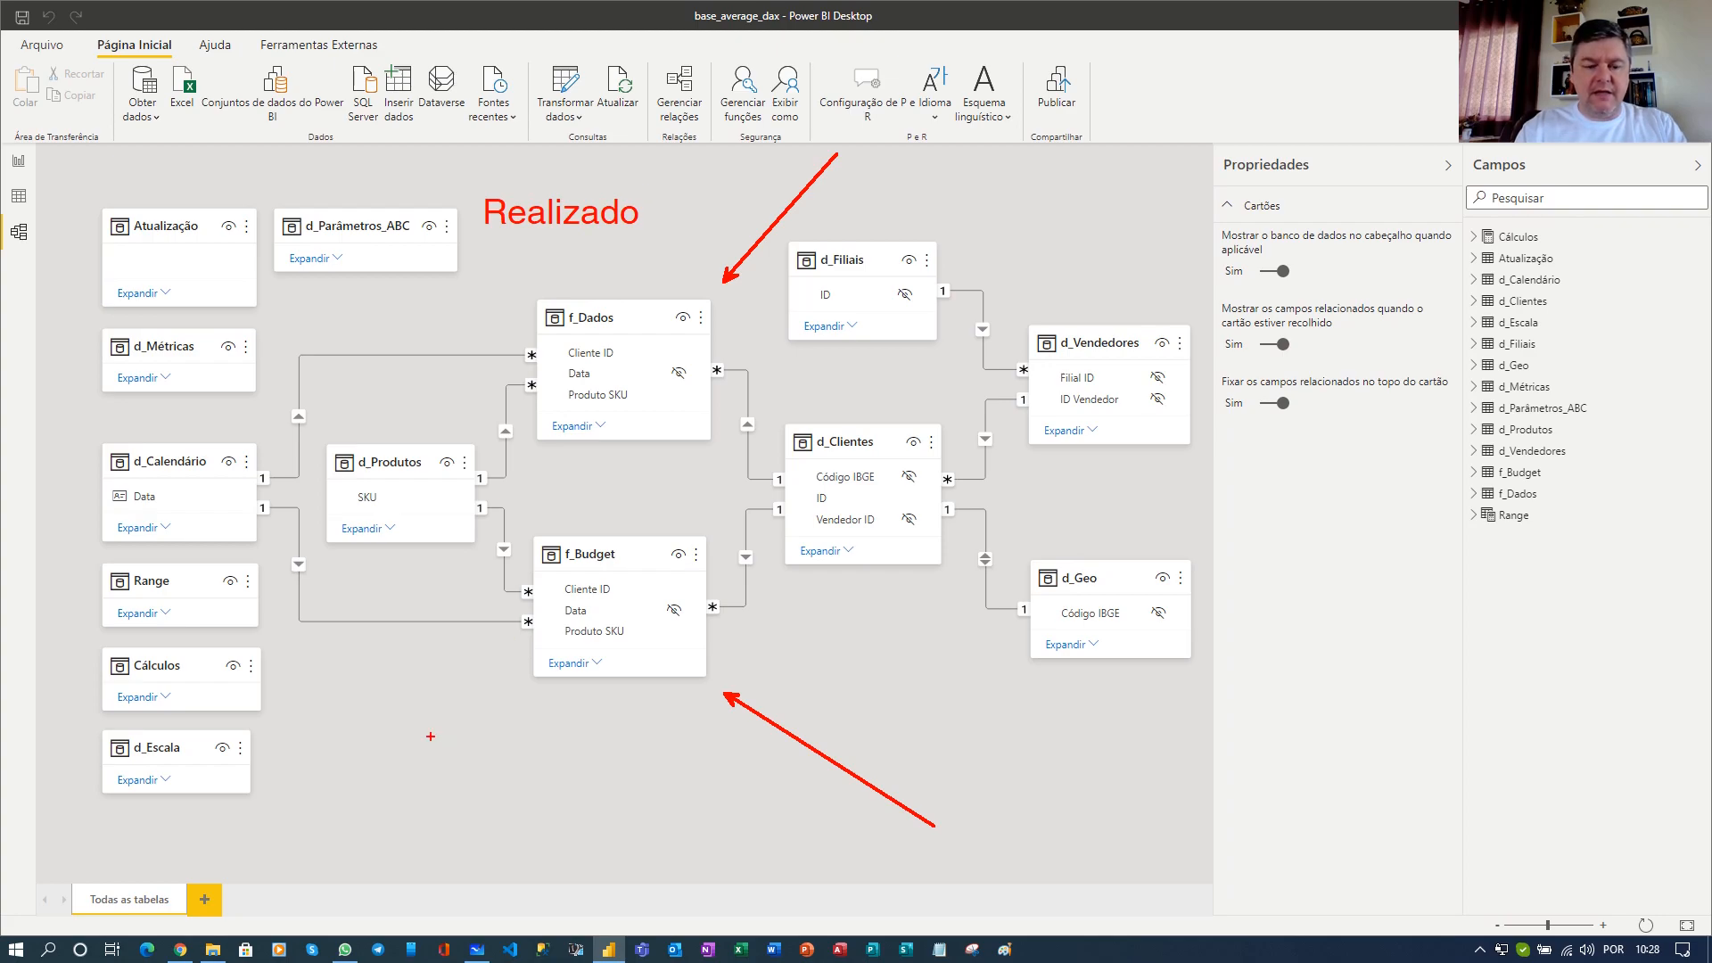
Add the label "Planejado" below the f_Budget table and clear all screen annotations.
{"action": "type", "text": "t"}
{"action": "type", "text": "Planejado"}
{"action": "key", "text": "Escape"}
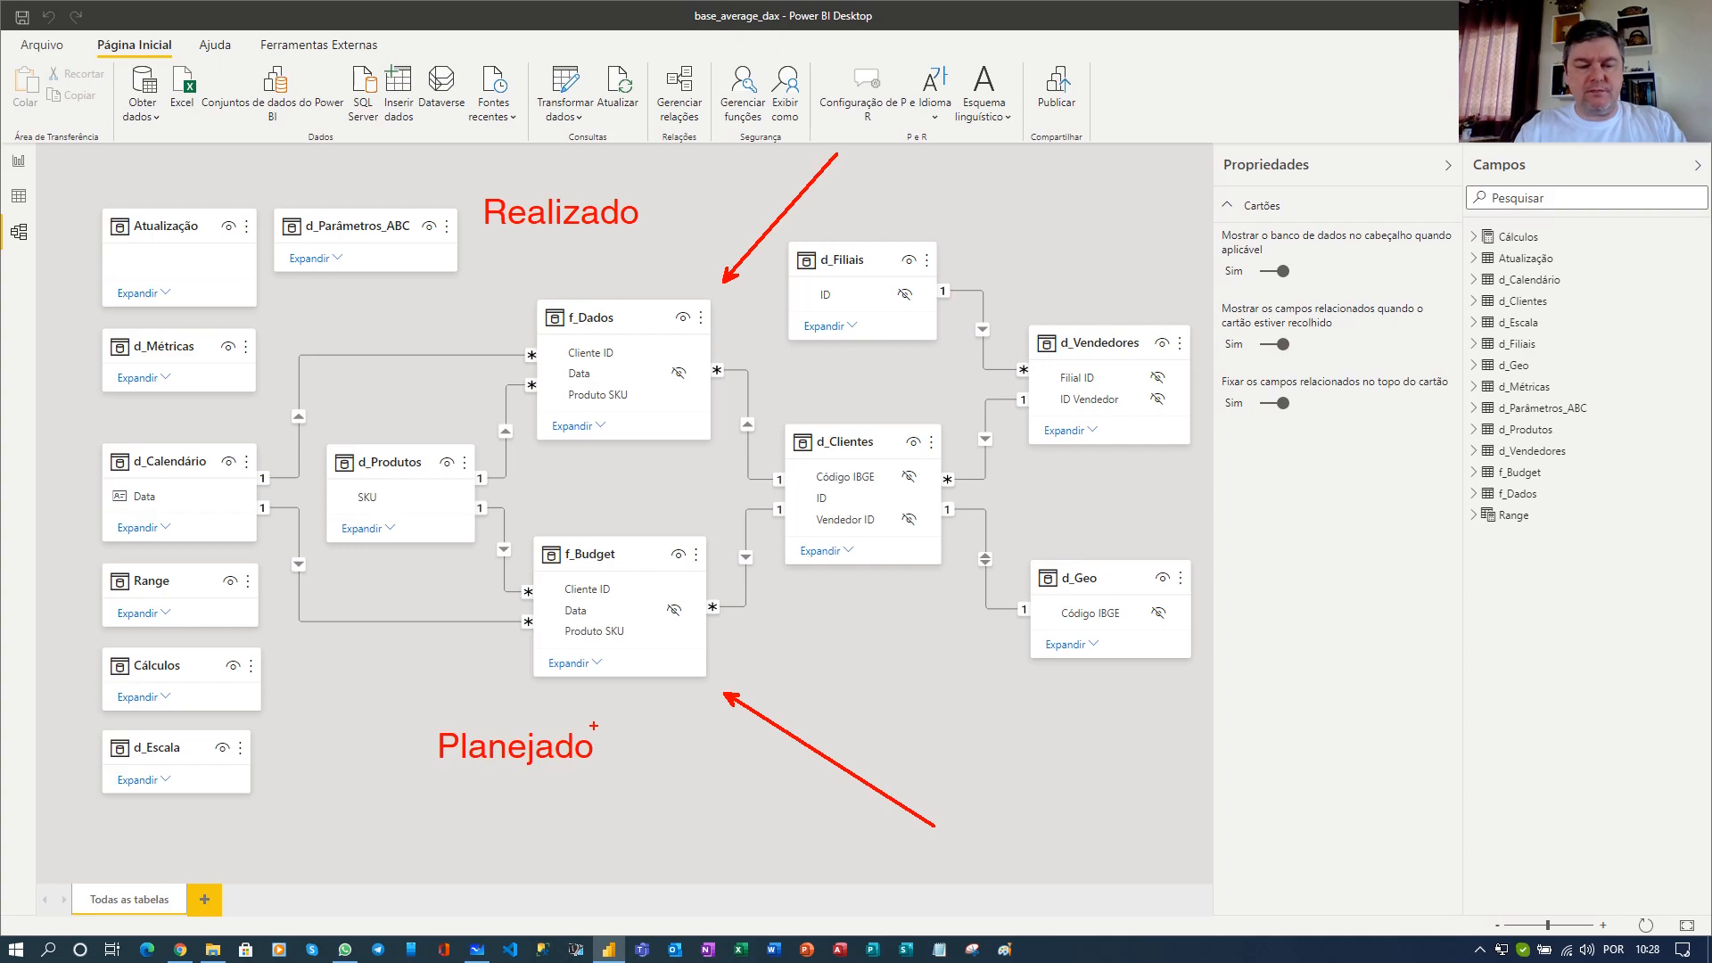
{"action": "key", "text": "Escape"}
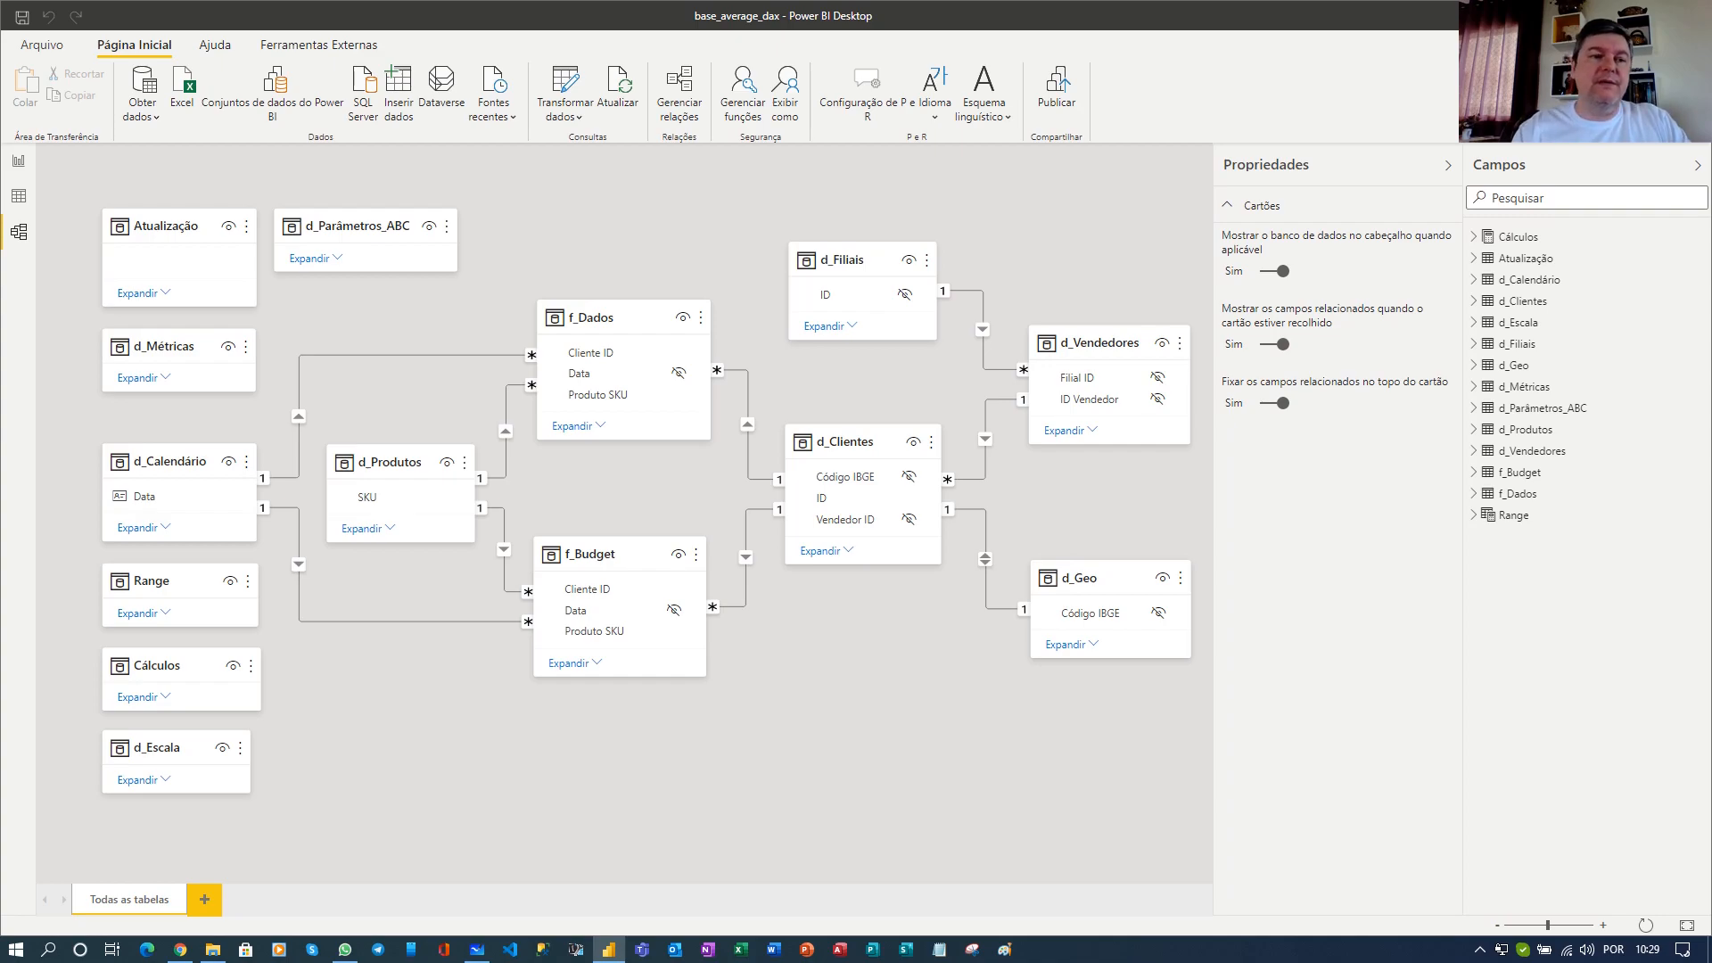
Open the report view, magnify the Com d_Calendário matrix and point red arrows at its February 2020 Planejado and Realizado values.
{"action": "left_click", "coordinate": [22, 163]}
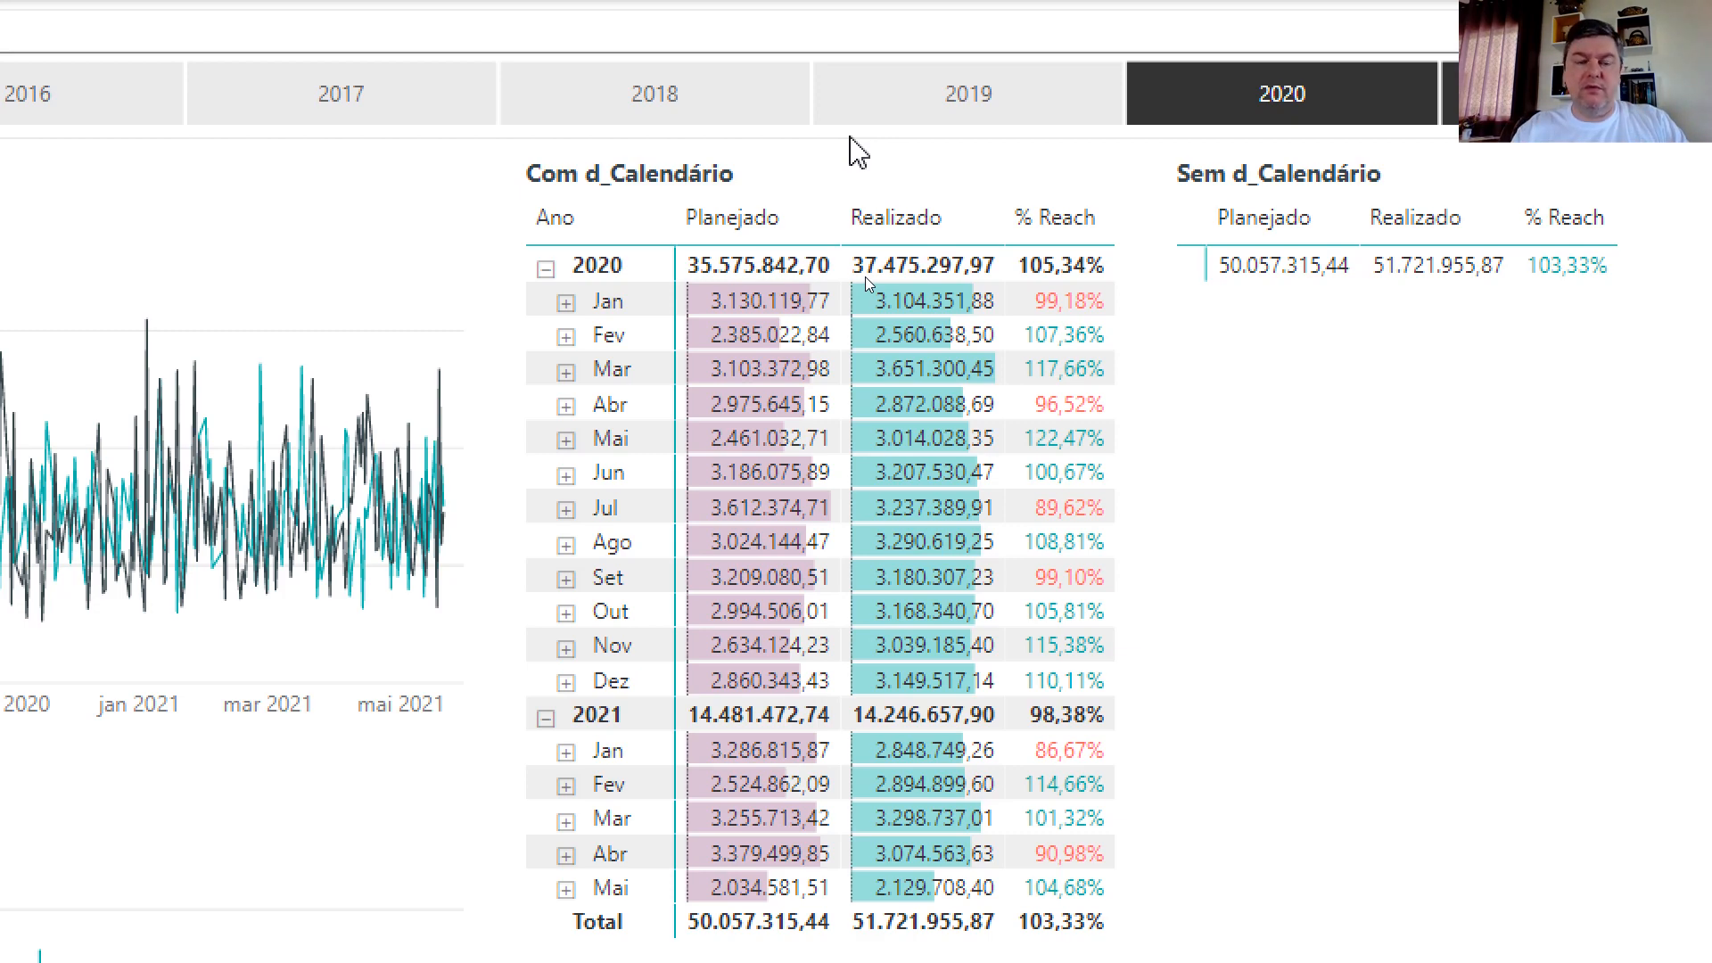
{"action": "key", "text": "ctrl+2"}
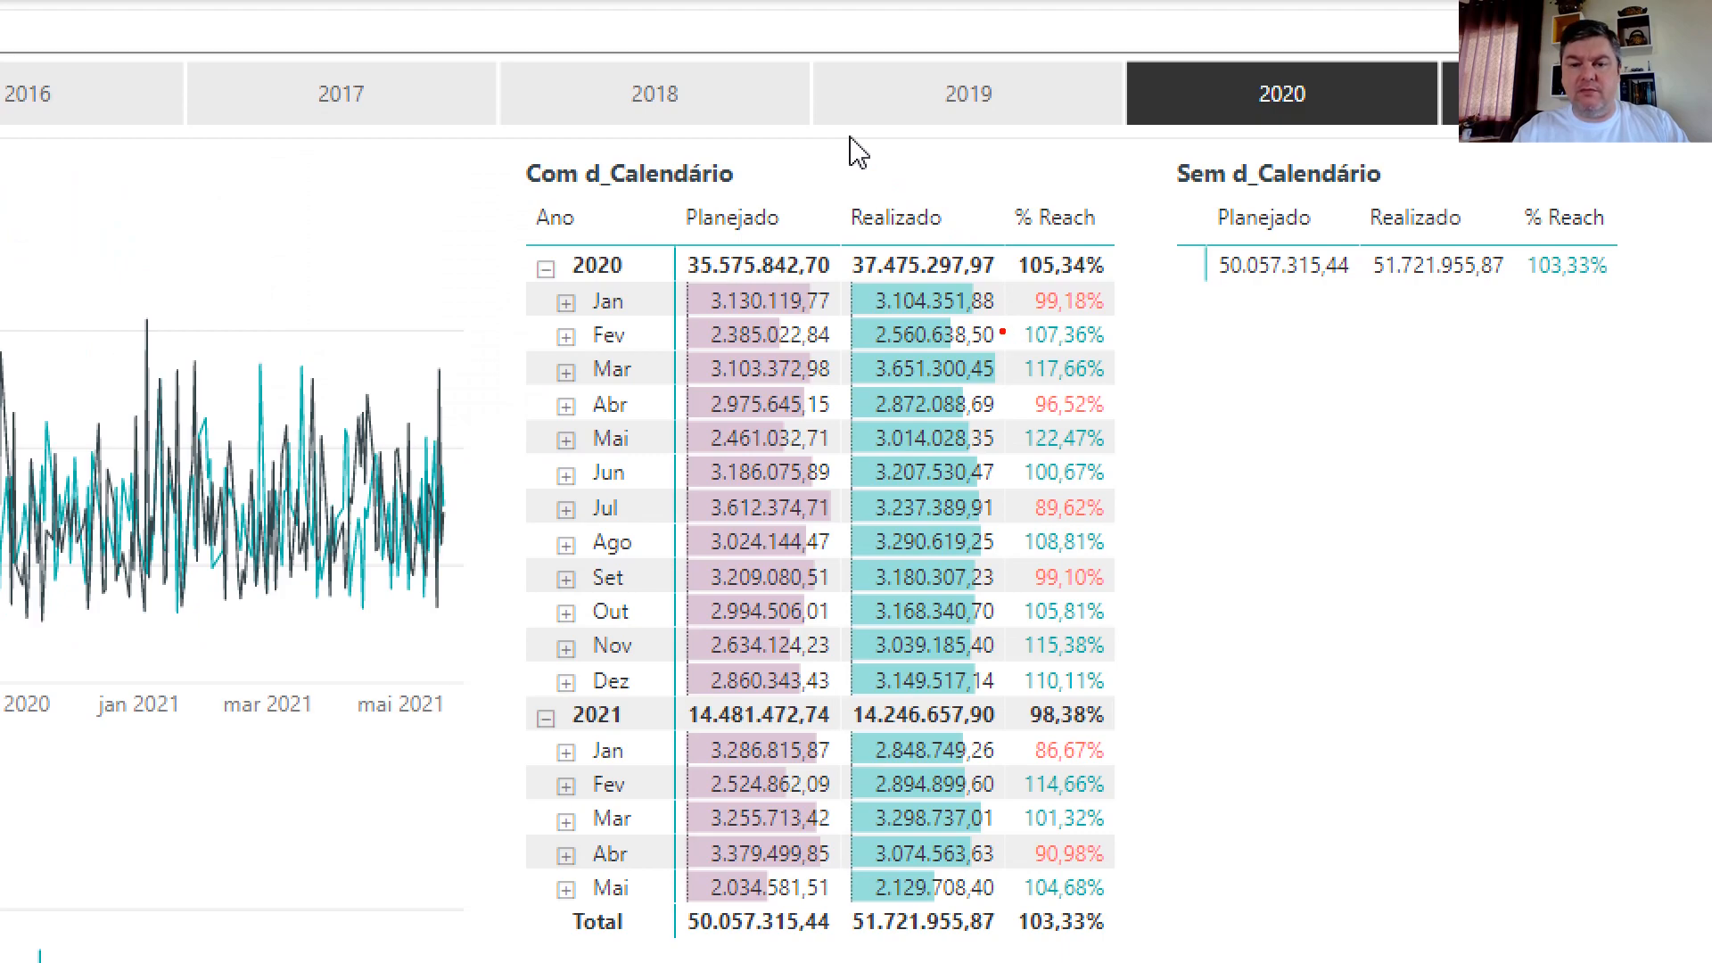
{"action": "left_click_drag", "start_coordinate": [1002, 332], "coordinate": [1024, 291]}
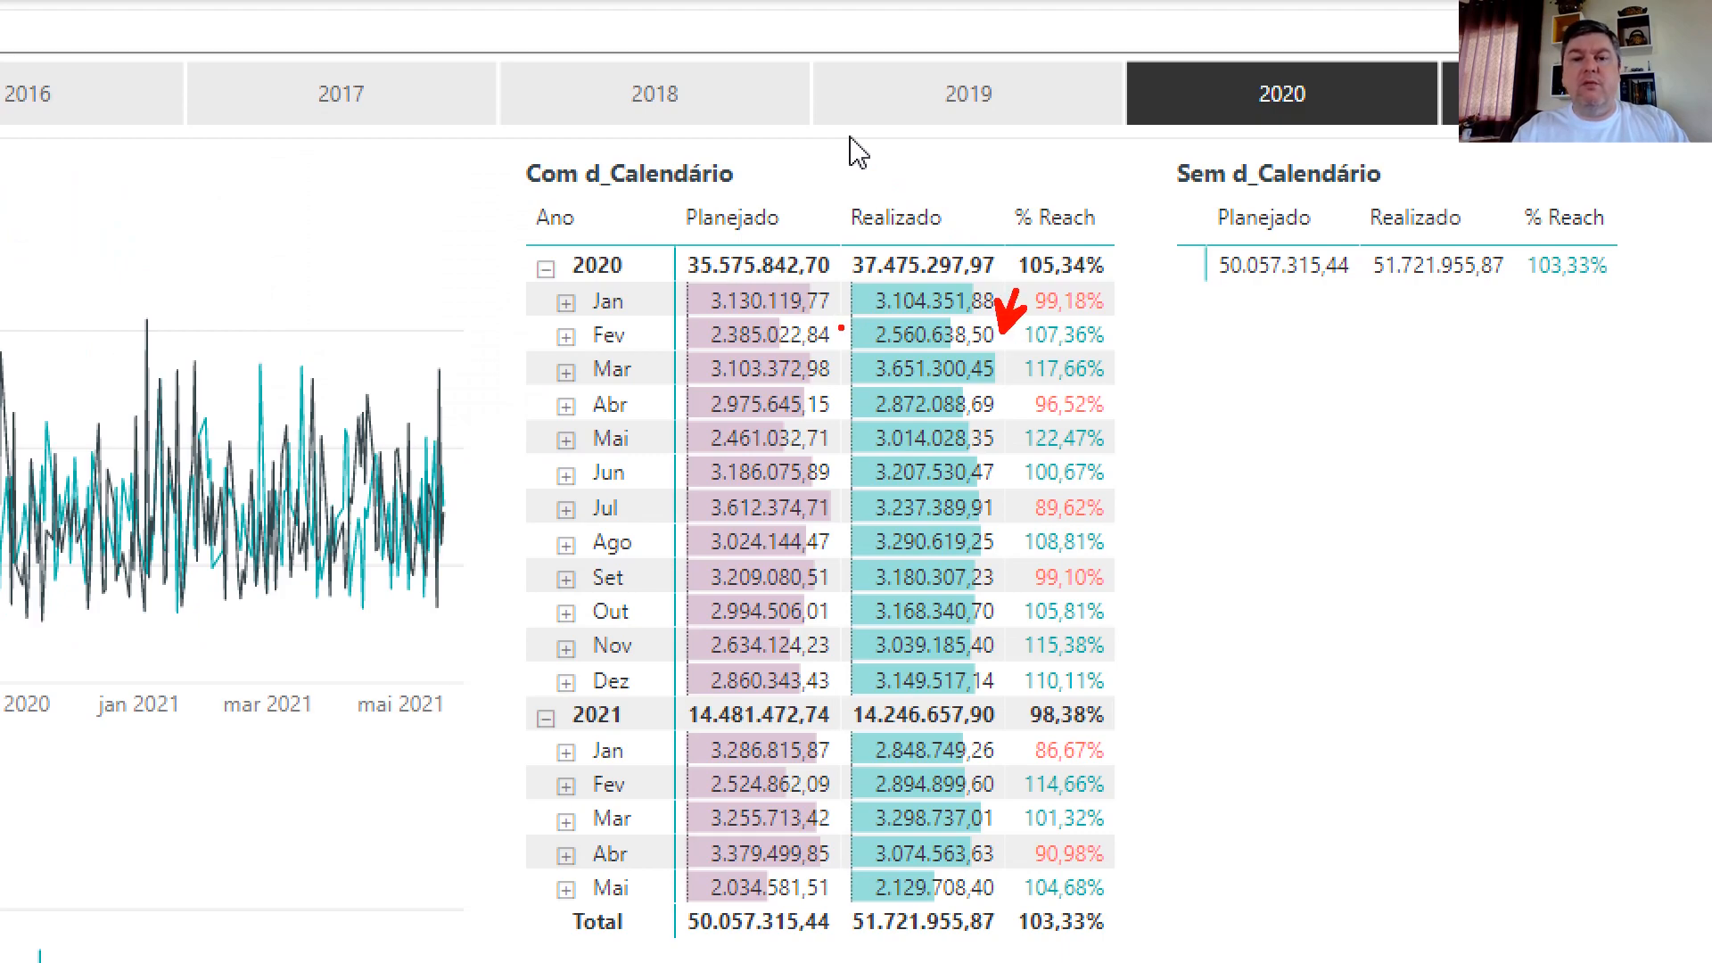
{"action": "left_click_drag", "start_coordinate": [841, 329], "coordinate": [872, 279]}
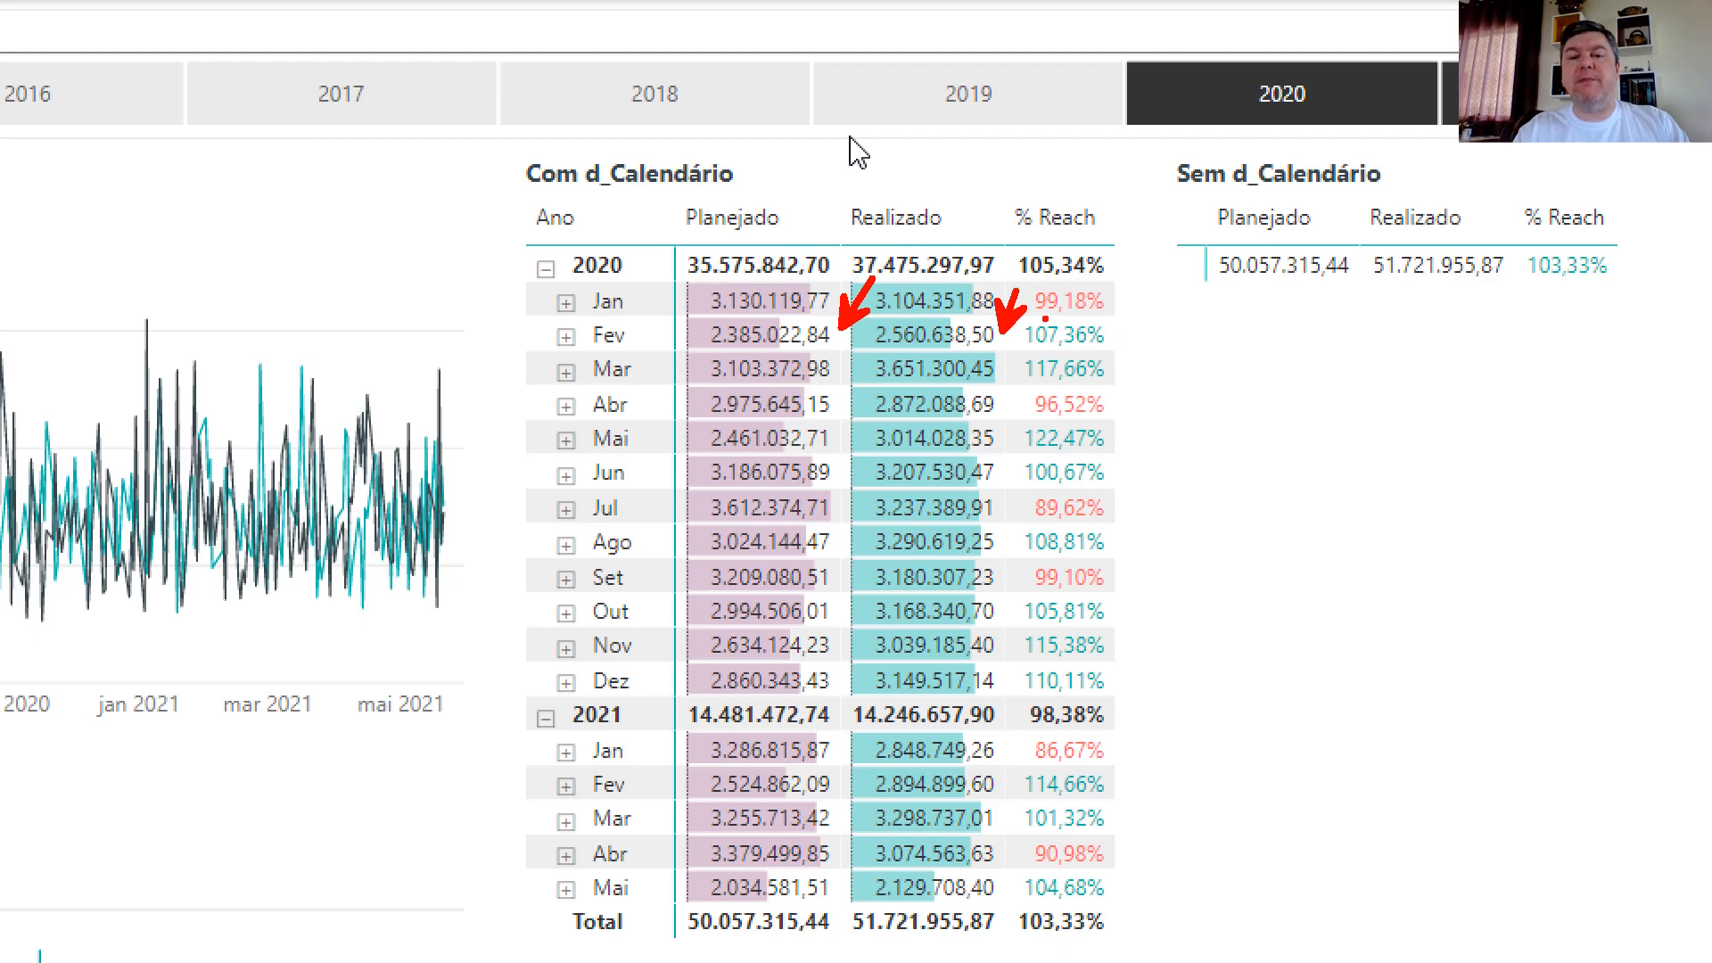
{"action": "mouse_move", "coordinate": [1017, 317]}
{"action": "left_mouse_down"}
{"action": "mouse_move", "coordinate": [1117, 354]}
{"action": "mouse_move", "coordinate": [1157, 247]}
{"action": "left_mouse_up"}
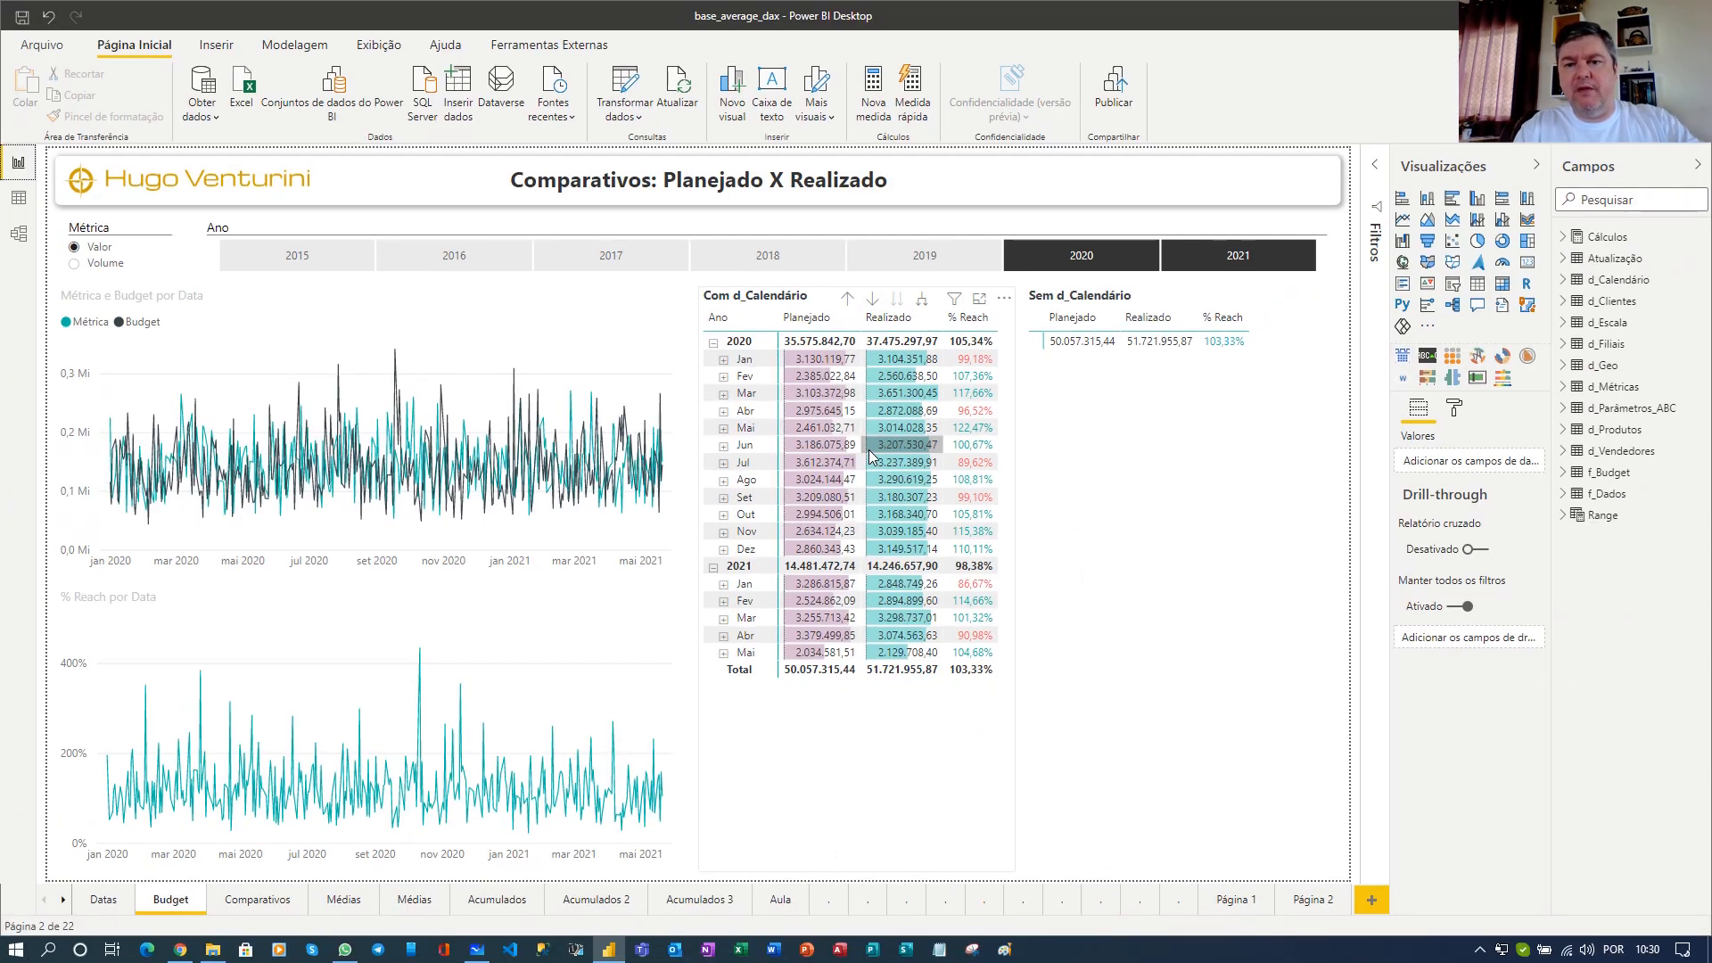
Add the Data field of the f_Dados table to the rows of the Sem d_Calendário matrix.
{"action": "left_click", "coordinate": [1234, 456]}
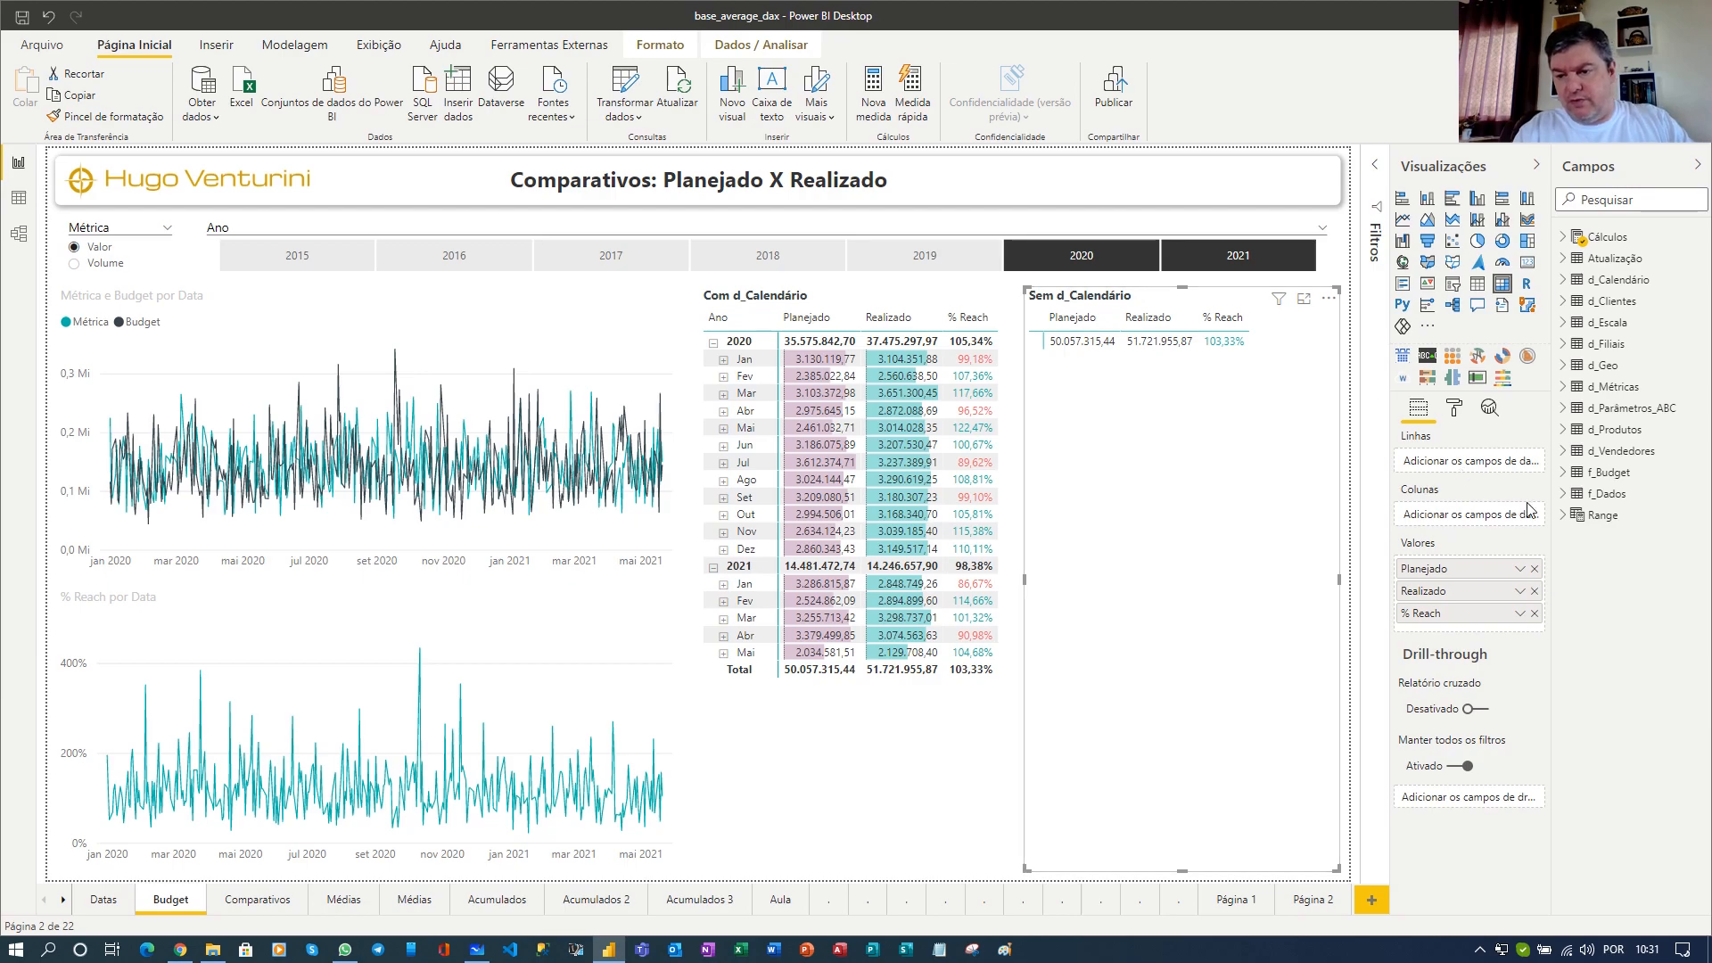
{"action": "left_click", "coordinate": [1563, 494]}
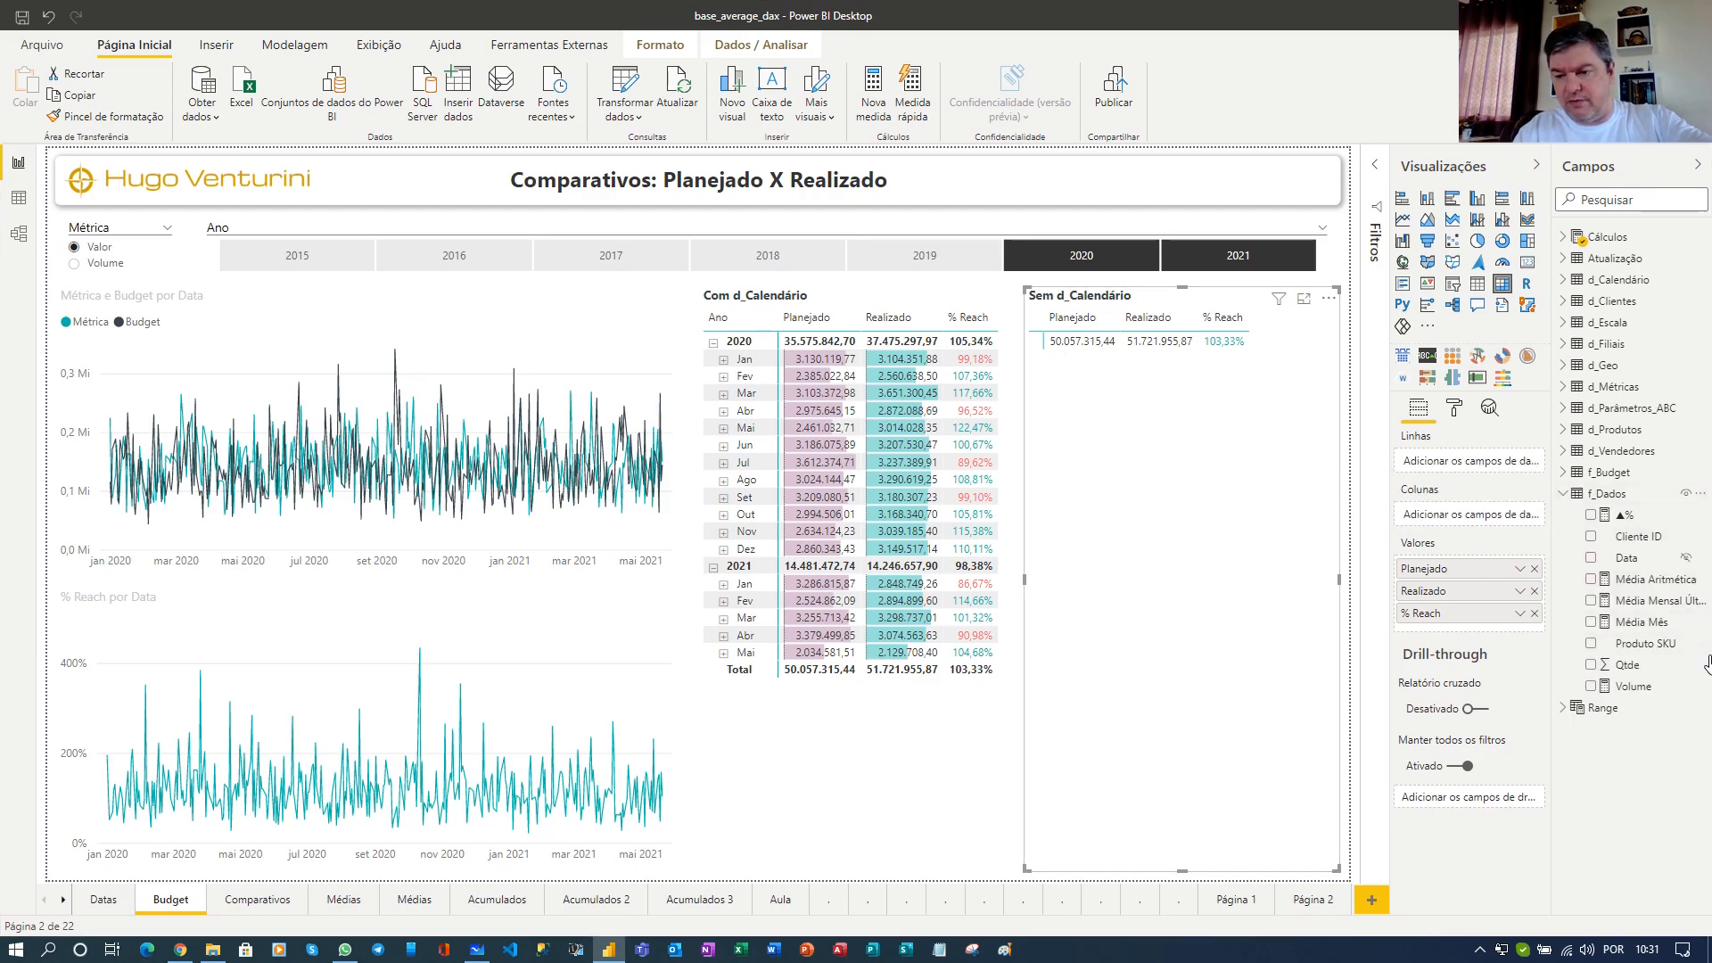
{"action": "left_click_drag", "start_coordinate": [1637, 565], "coordinate": [1485, 470]}
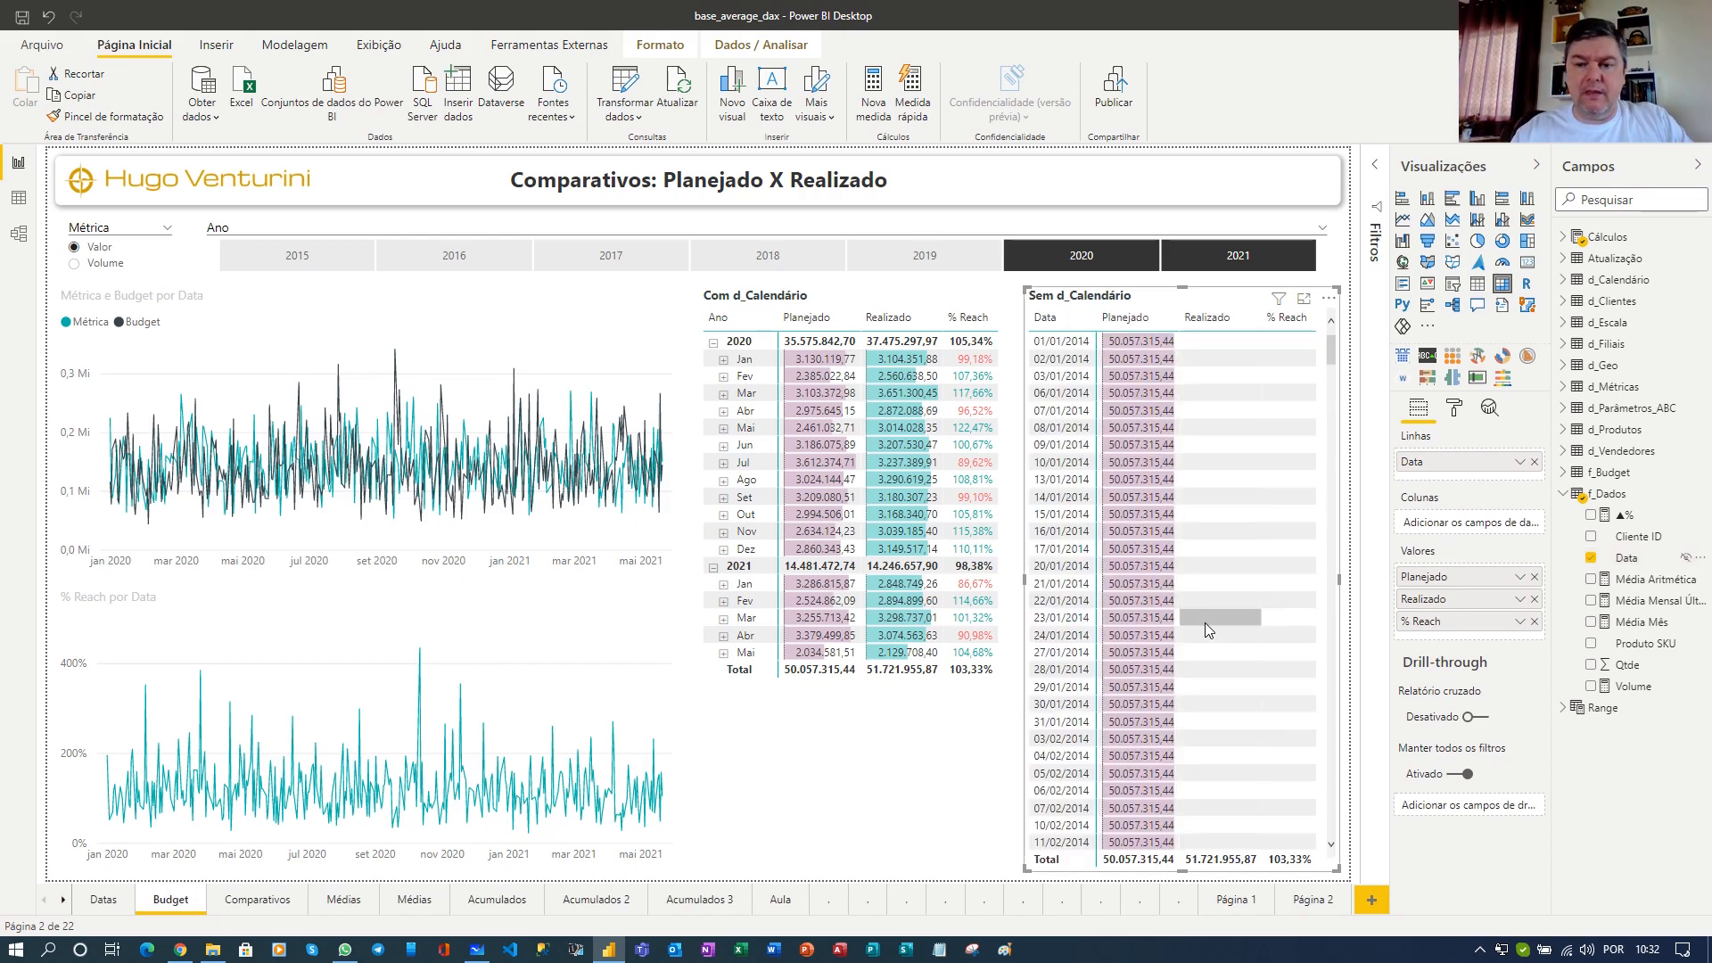
Examine the Planejado and Realizado values per date in the Sem d_Calendário matrix, going from 2014 into 2017.
{"action": "scroll", "coordinate": [1206, 624], "scroll_direction": "down", "scroll_amount": 4}
{"action": "scroll", "coordinate": [1206, 623], "scroll_direction": "down", "scroll_amount": 4}
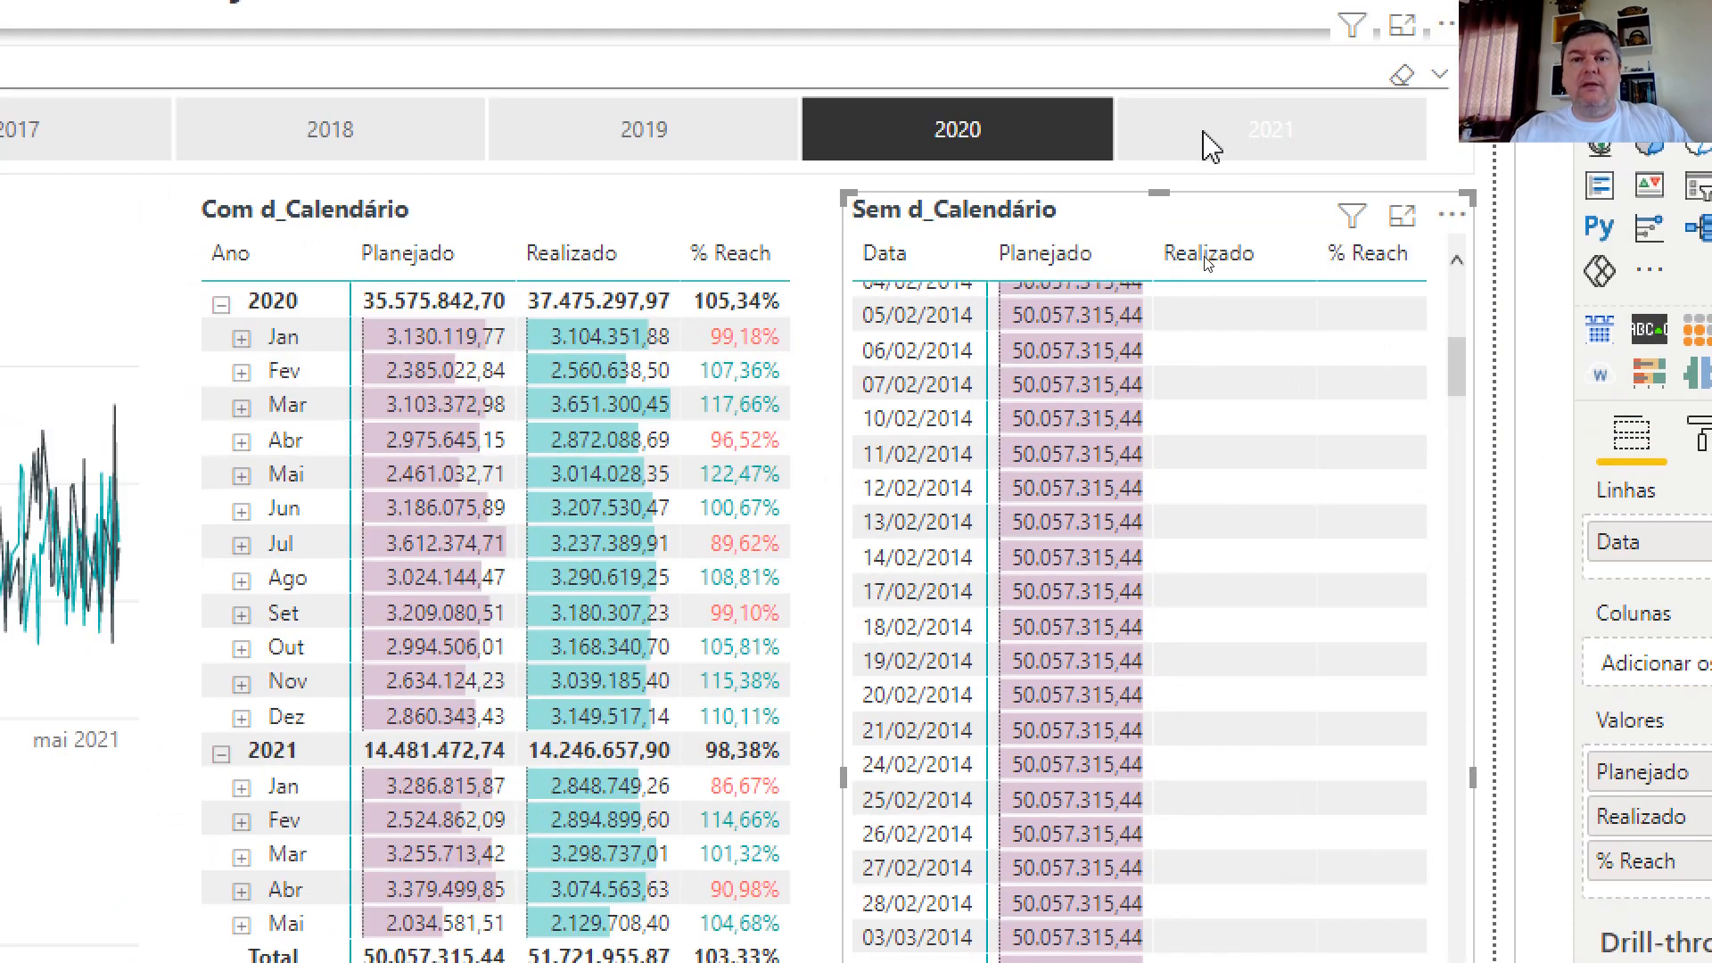
{"action": "left_click", "coordinate": [1211, 148], "text": "ctrl"}
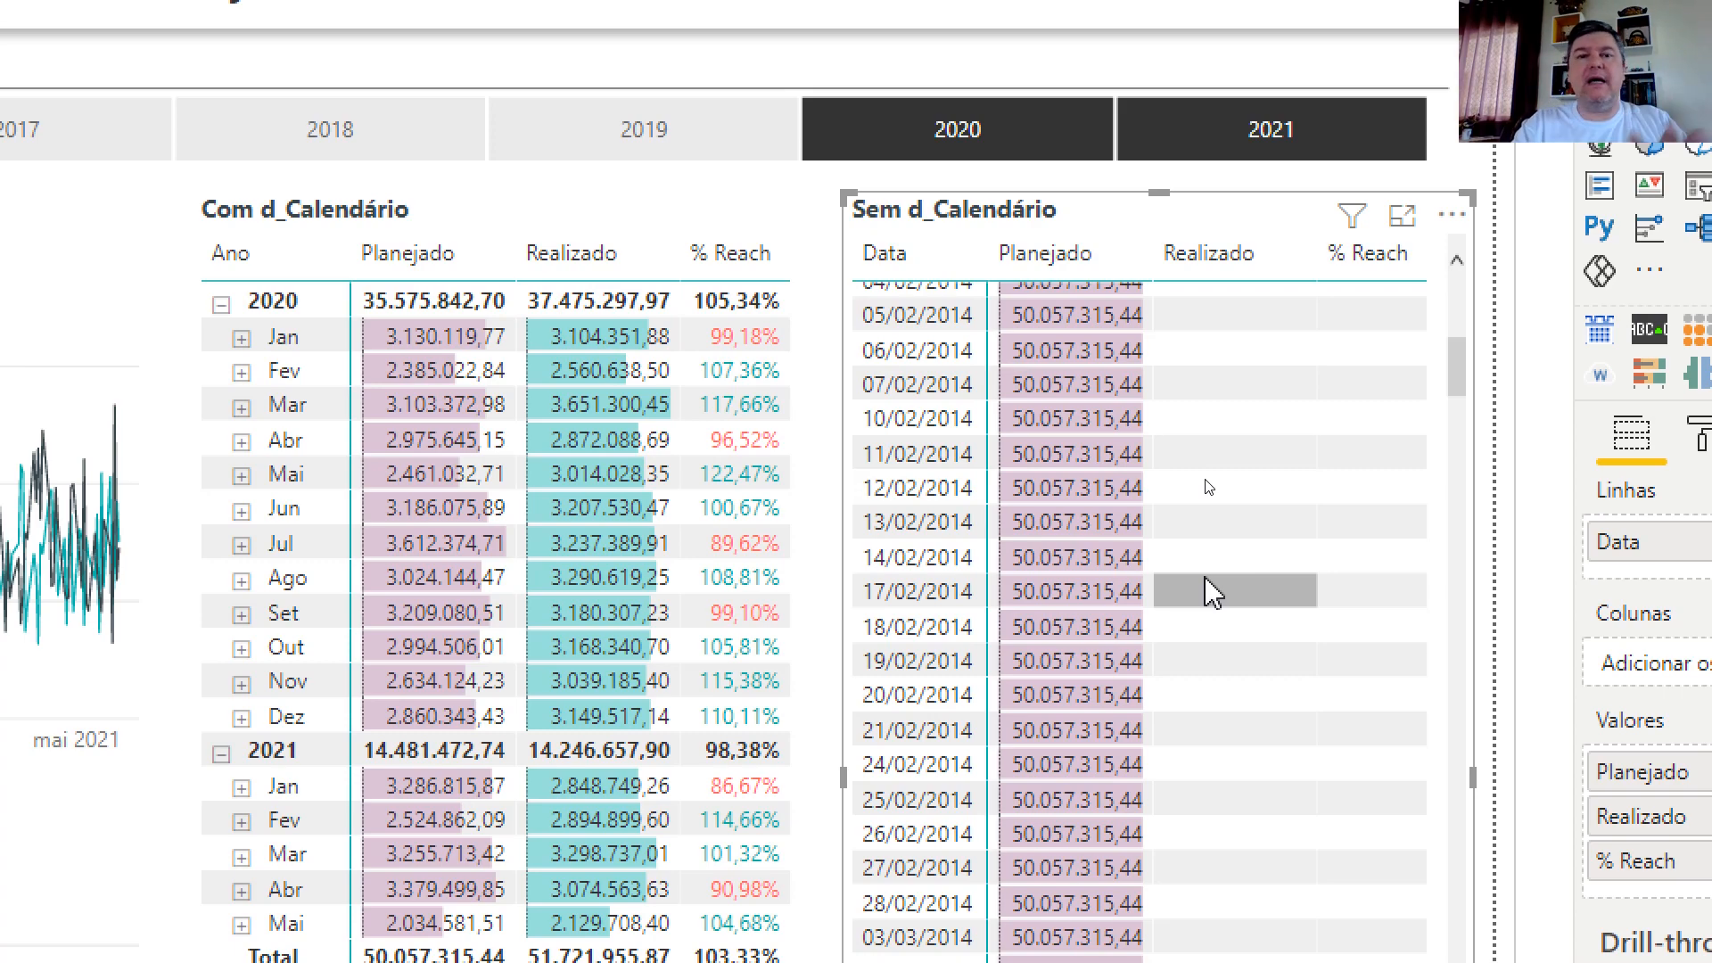
{"action": "scroll", "coordinate": [1211, 593], "scroll_direction": "down", "scroll_amount": 20}
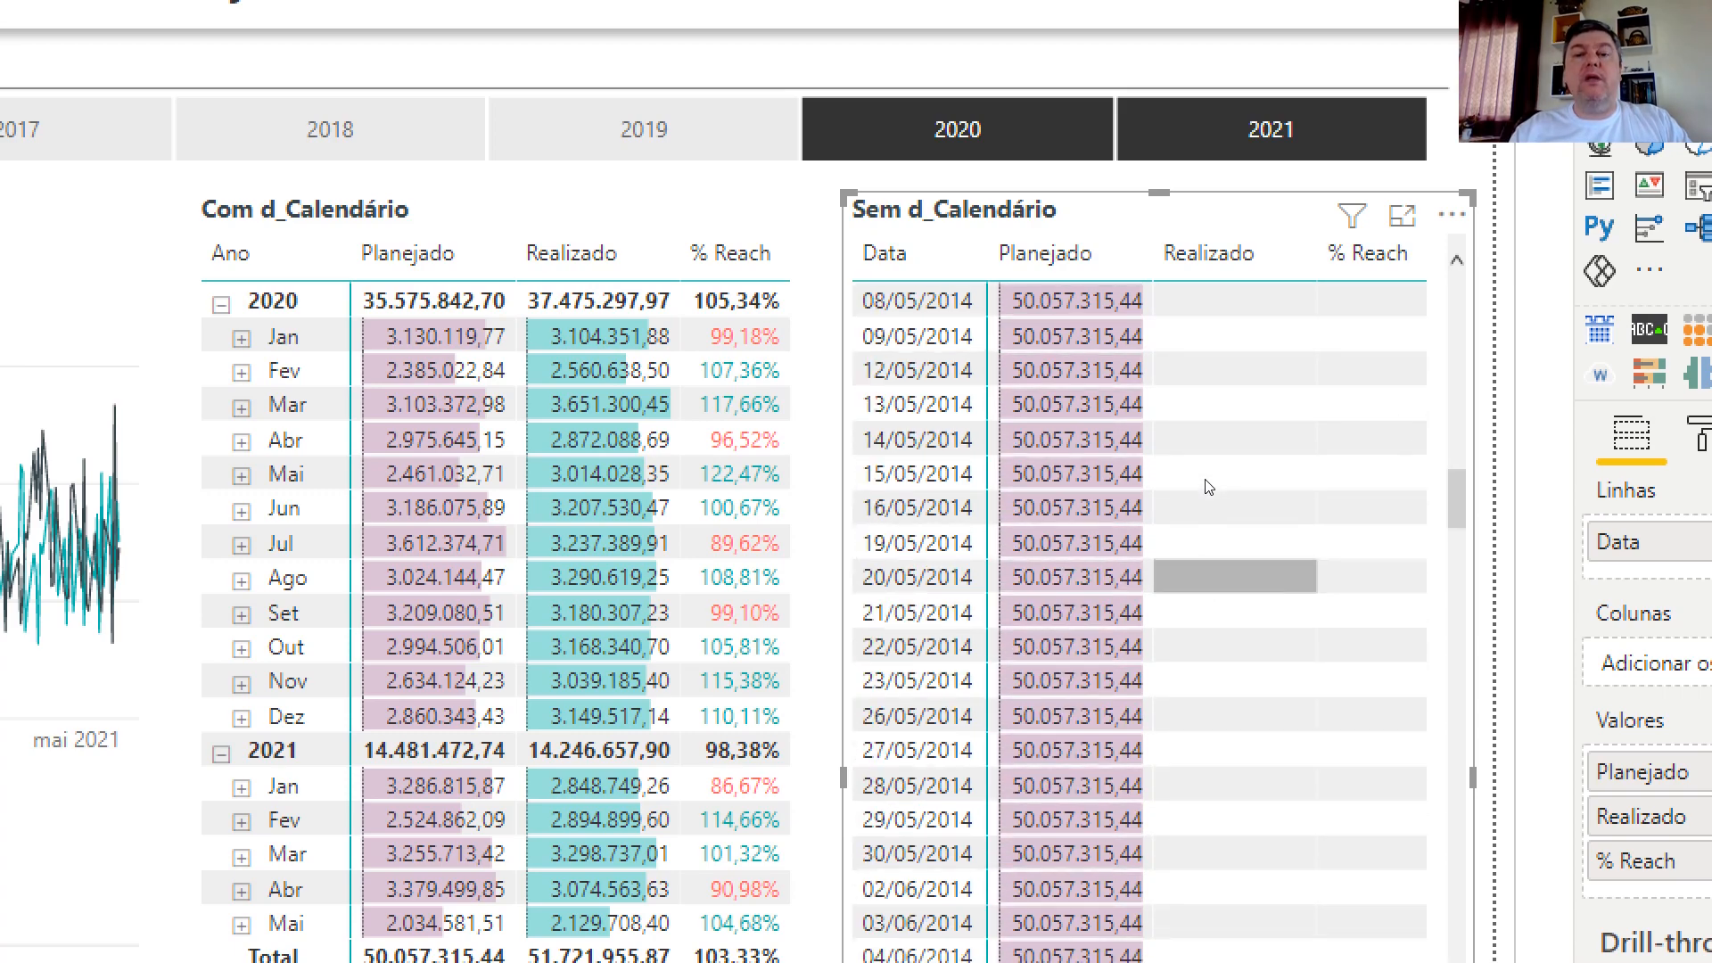
{"action": "scroll", "coordinate": [1213, 594], "scroll_direction": "down", "scroll_amount": 20}
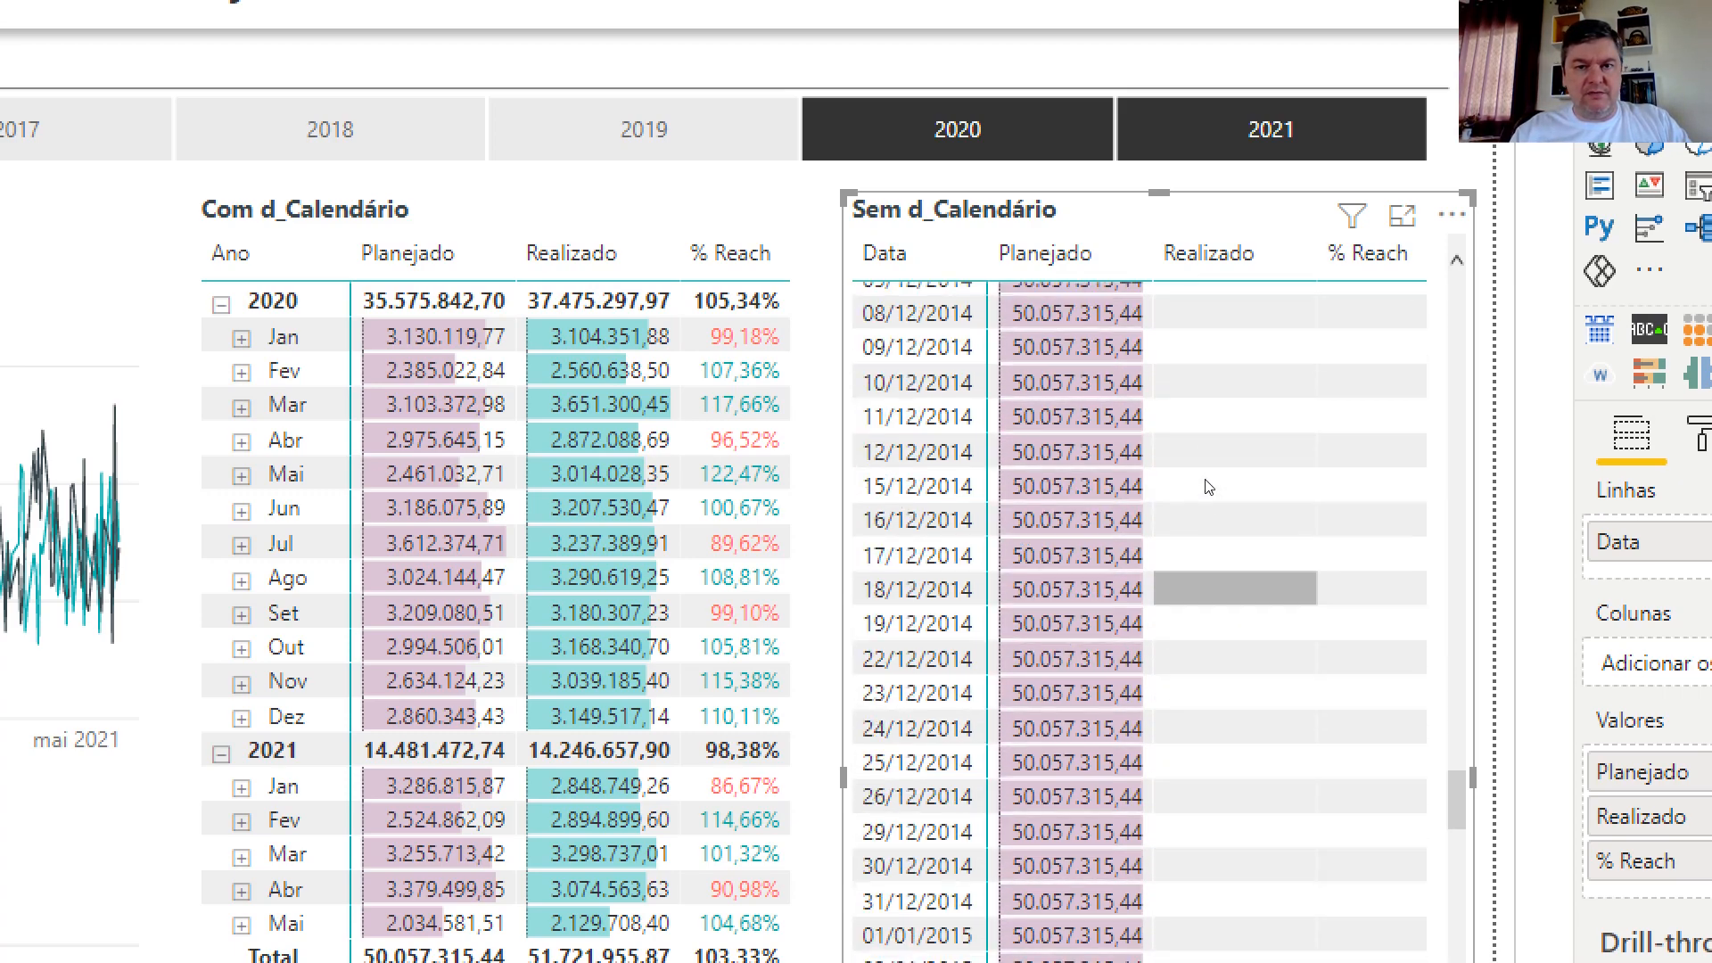
{"action": "scroll", "coordinate": [1213, 593], "scroll_direction": "down", "scroll_amount": 20}
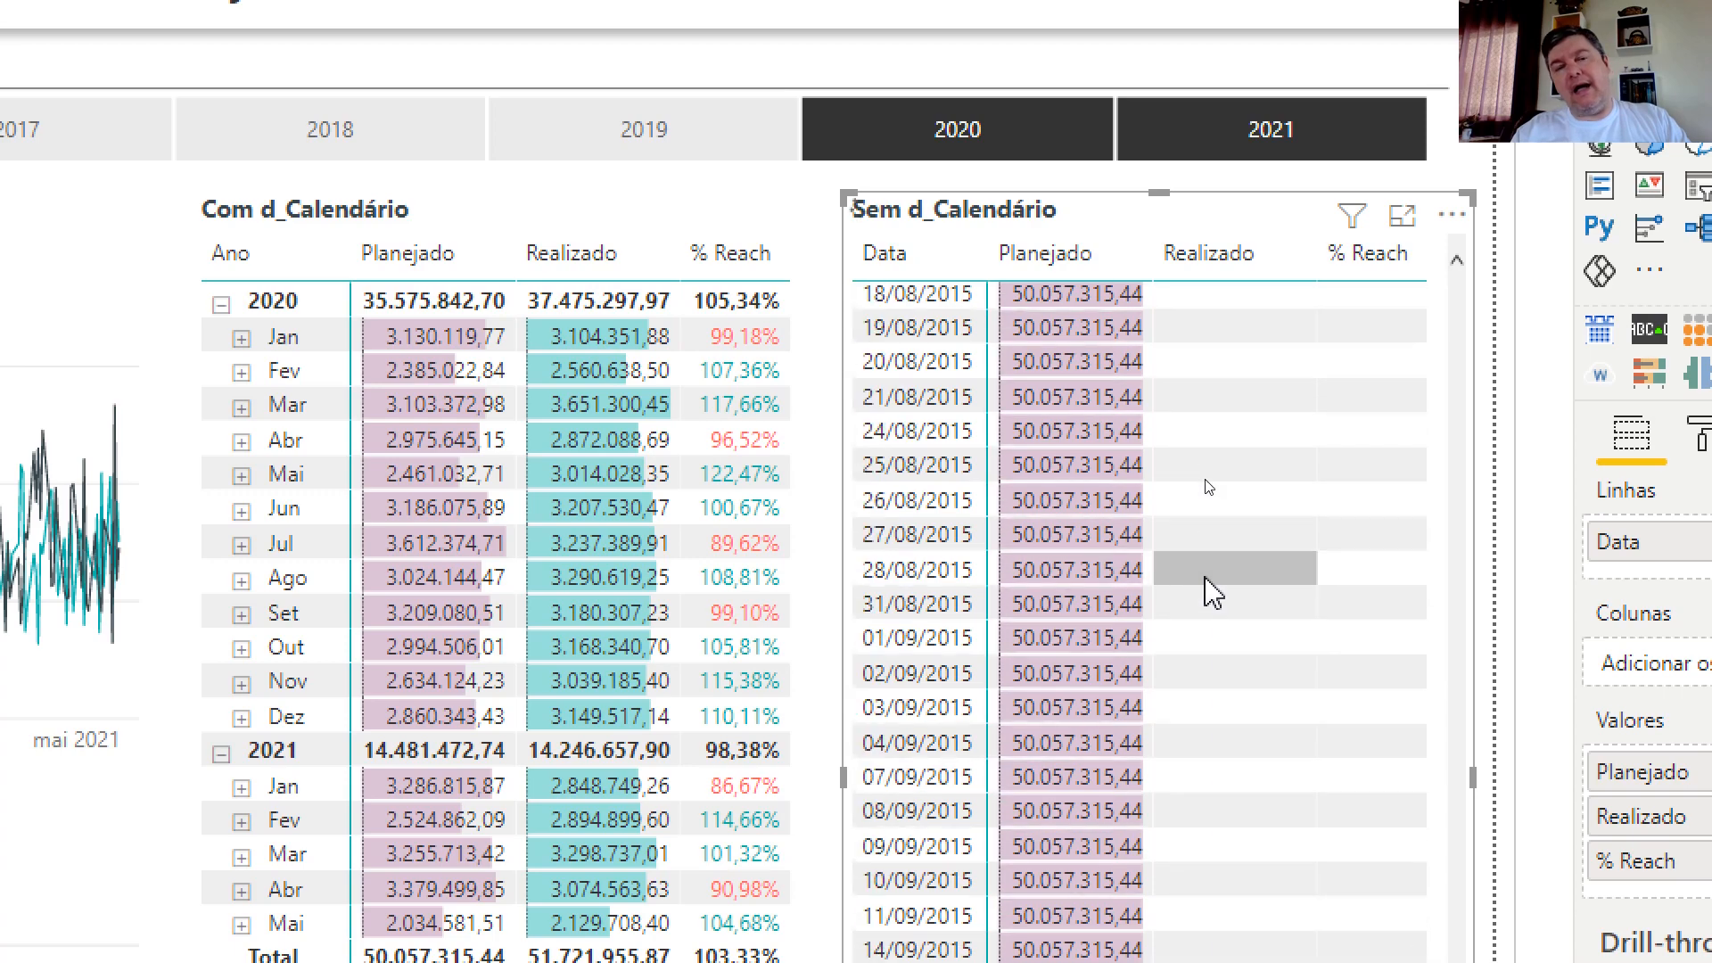
{"action": "scroll", "coordinate": [1213, 593], "scroll_direction": "down", "scroll_amount": 20}
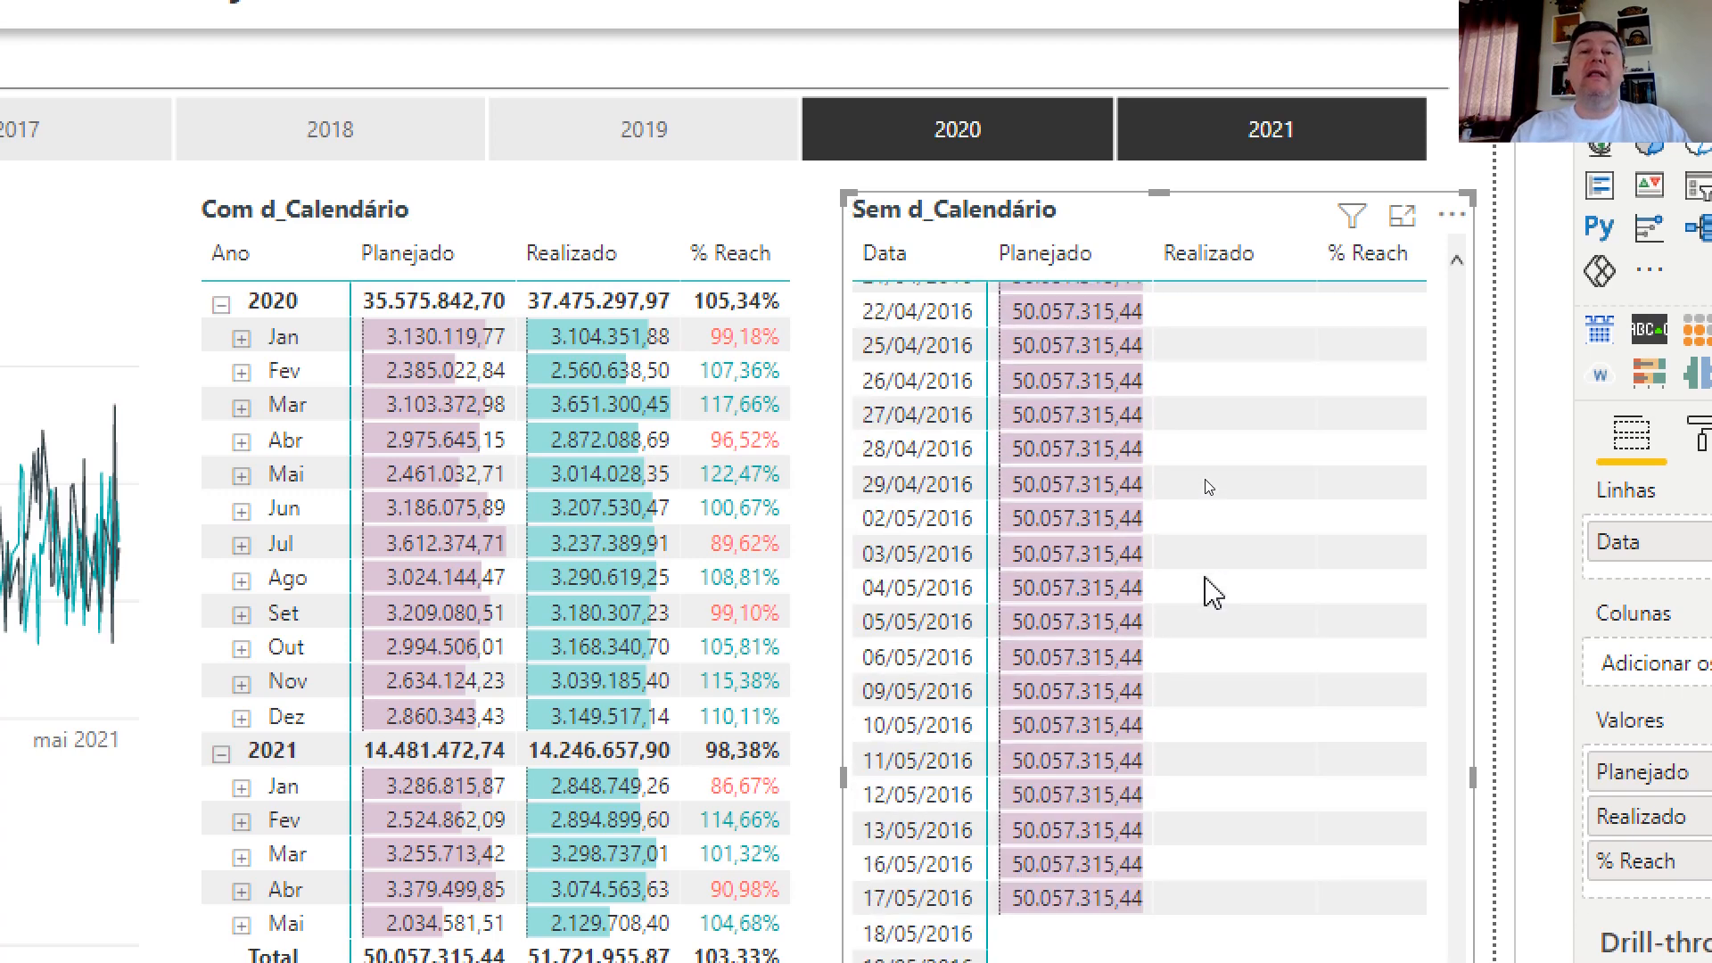
{"action": "scroll", "coordinate": [1208, 585], "scroll_direction": "down", "scroll_amount": 18}
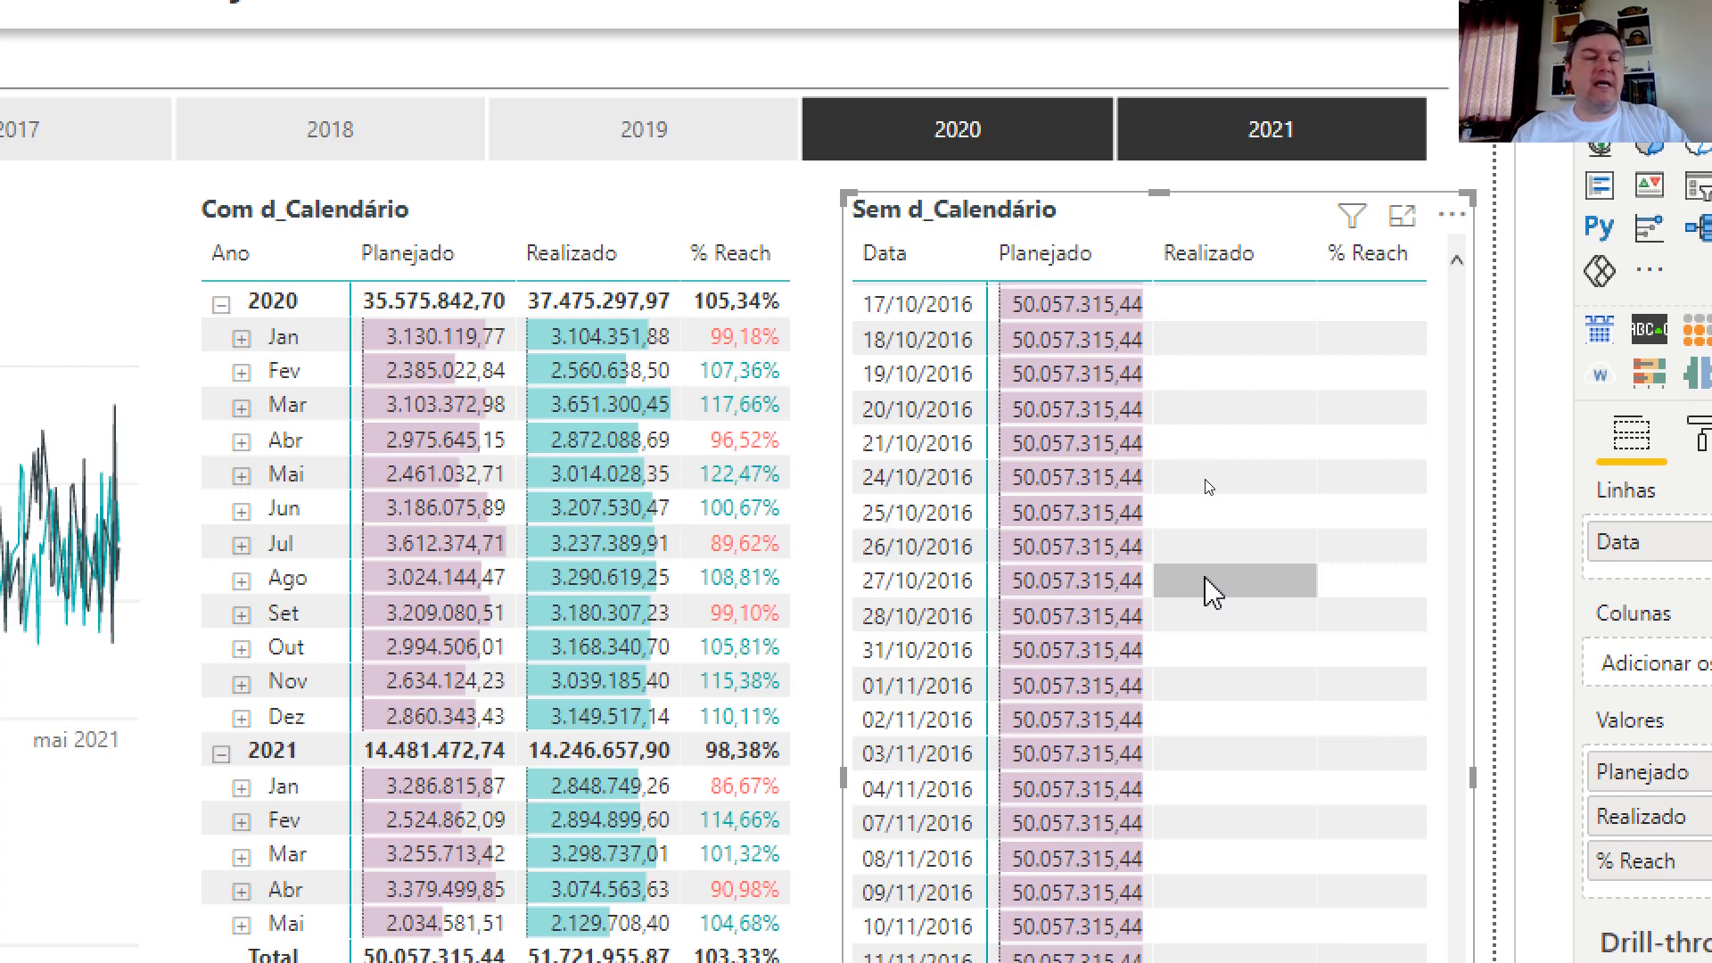
{"action": "scroll", "coordinate": [1213, 593], "scroll_direction": "down", "scroll_amount": 9}
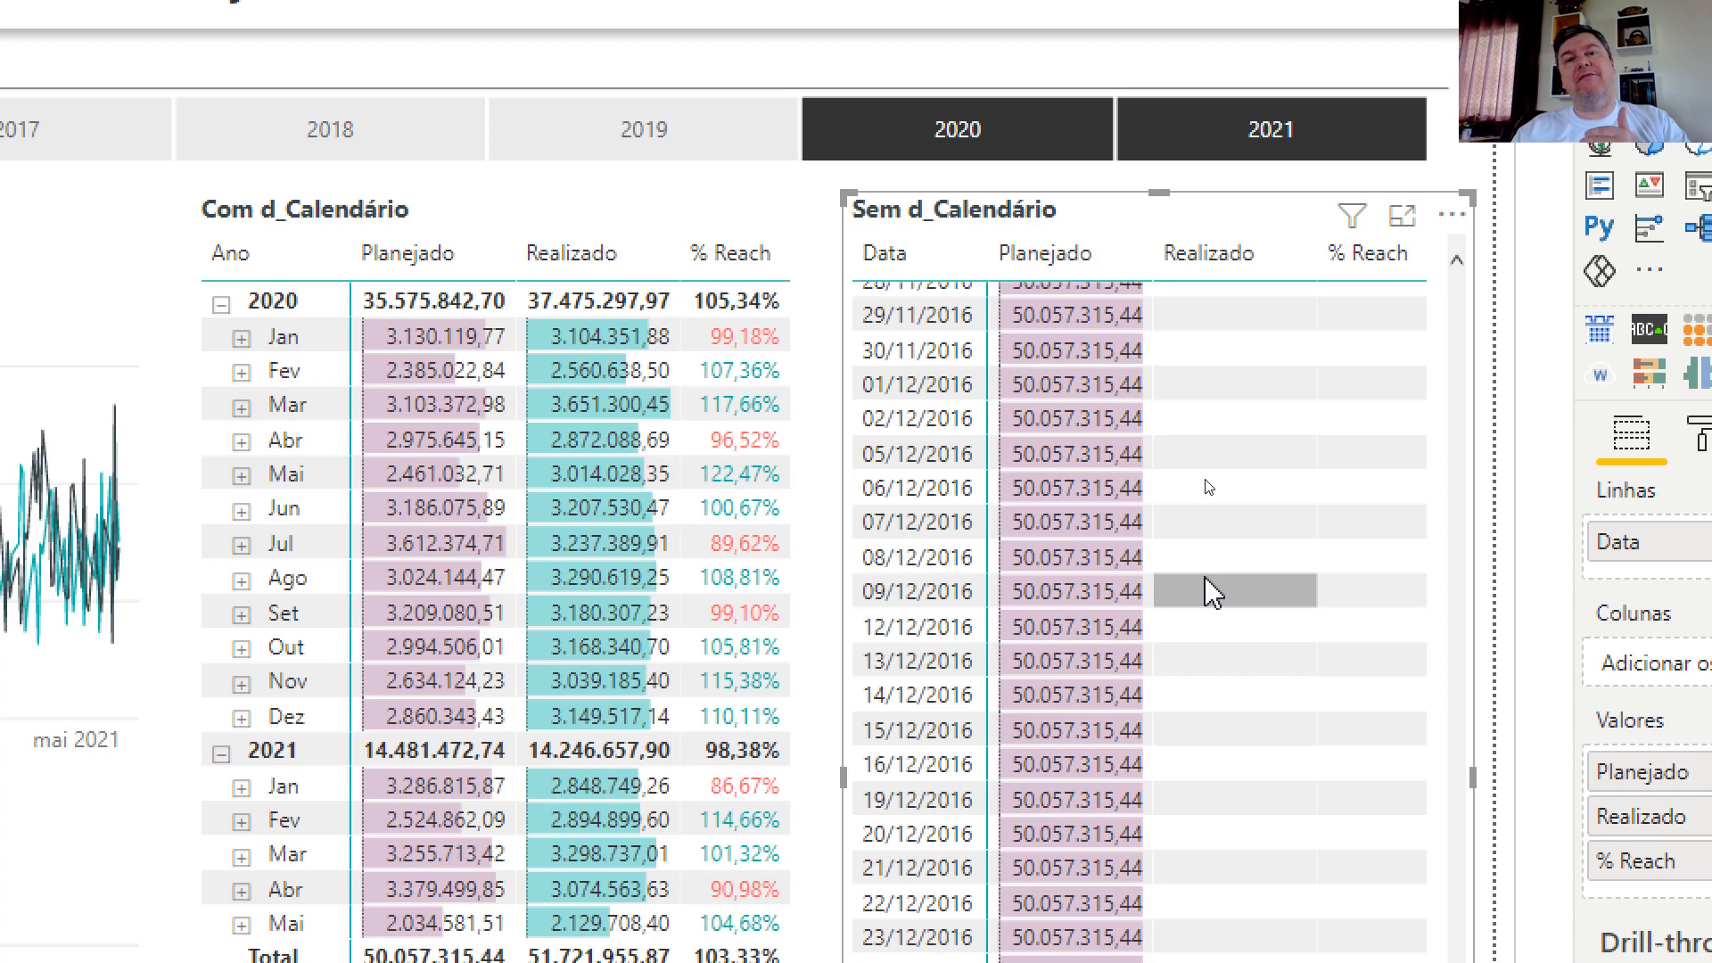
{"action": "scroll", "coordinate": [1213, 593], "scroll_direction": "down", "scroll_amount": 5}
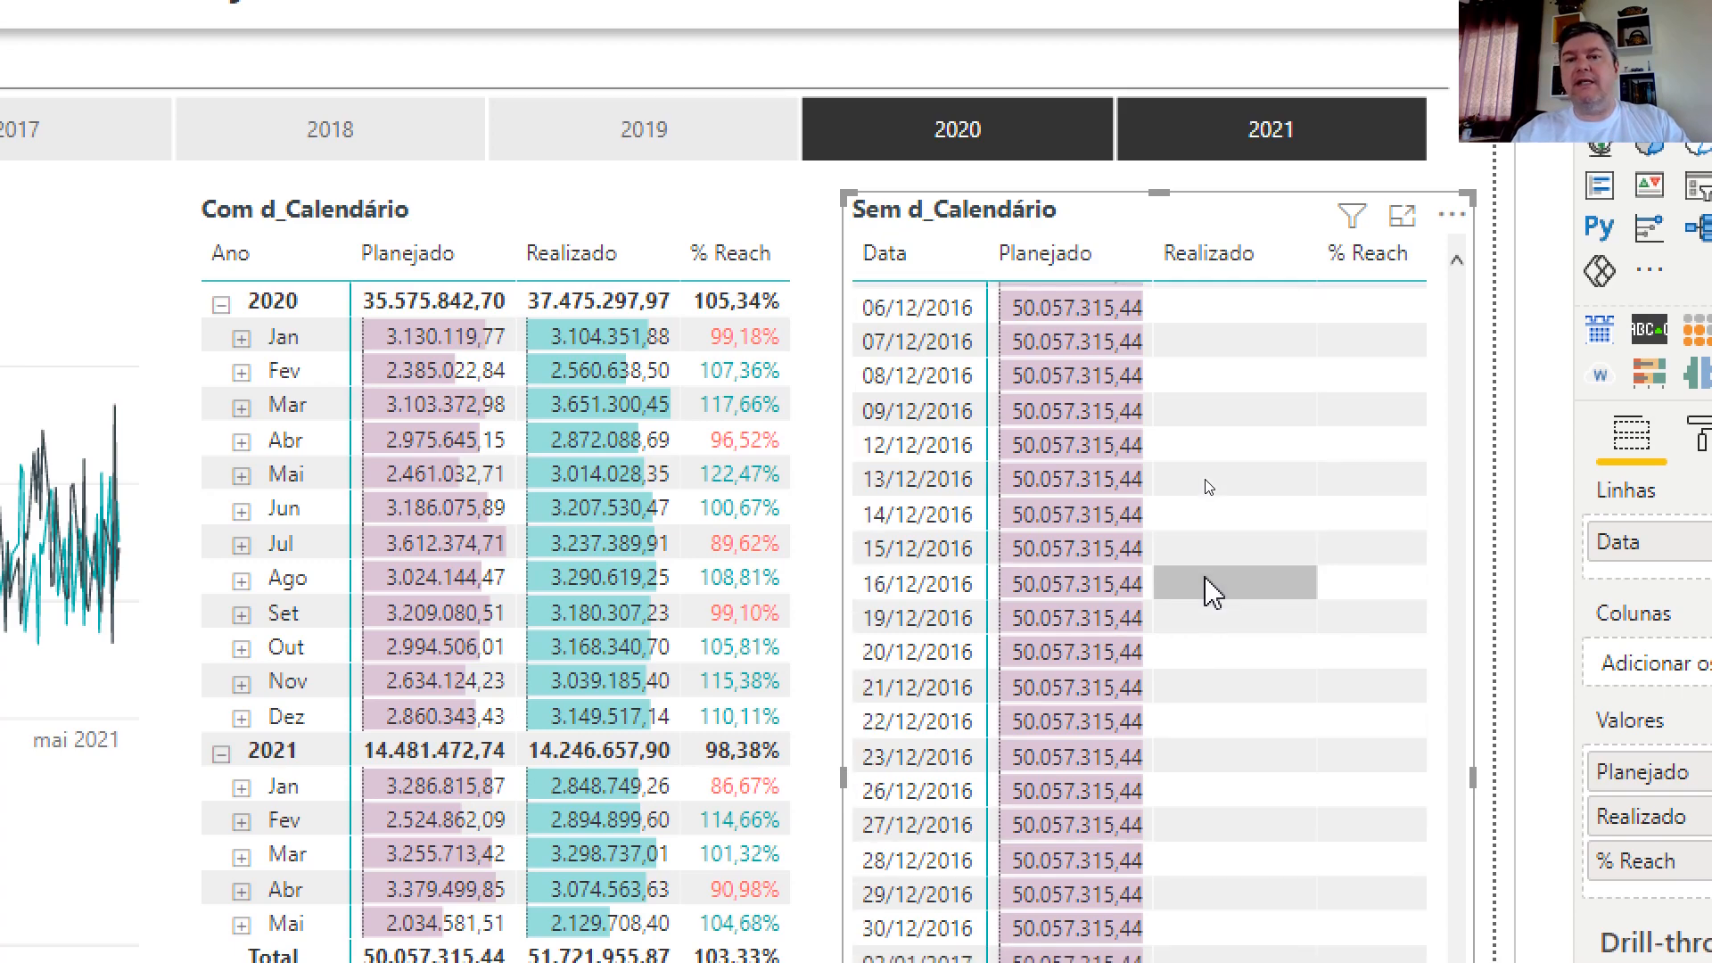
{"action": "scroll", "coordinate": [1211, 593], "scroll_direction": "down", "scroll_amount": 12}
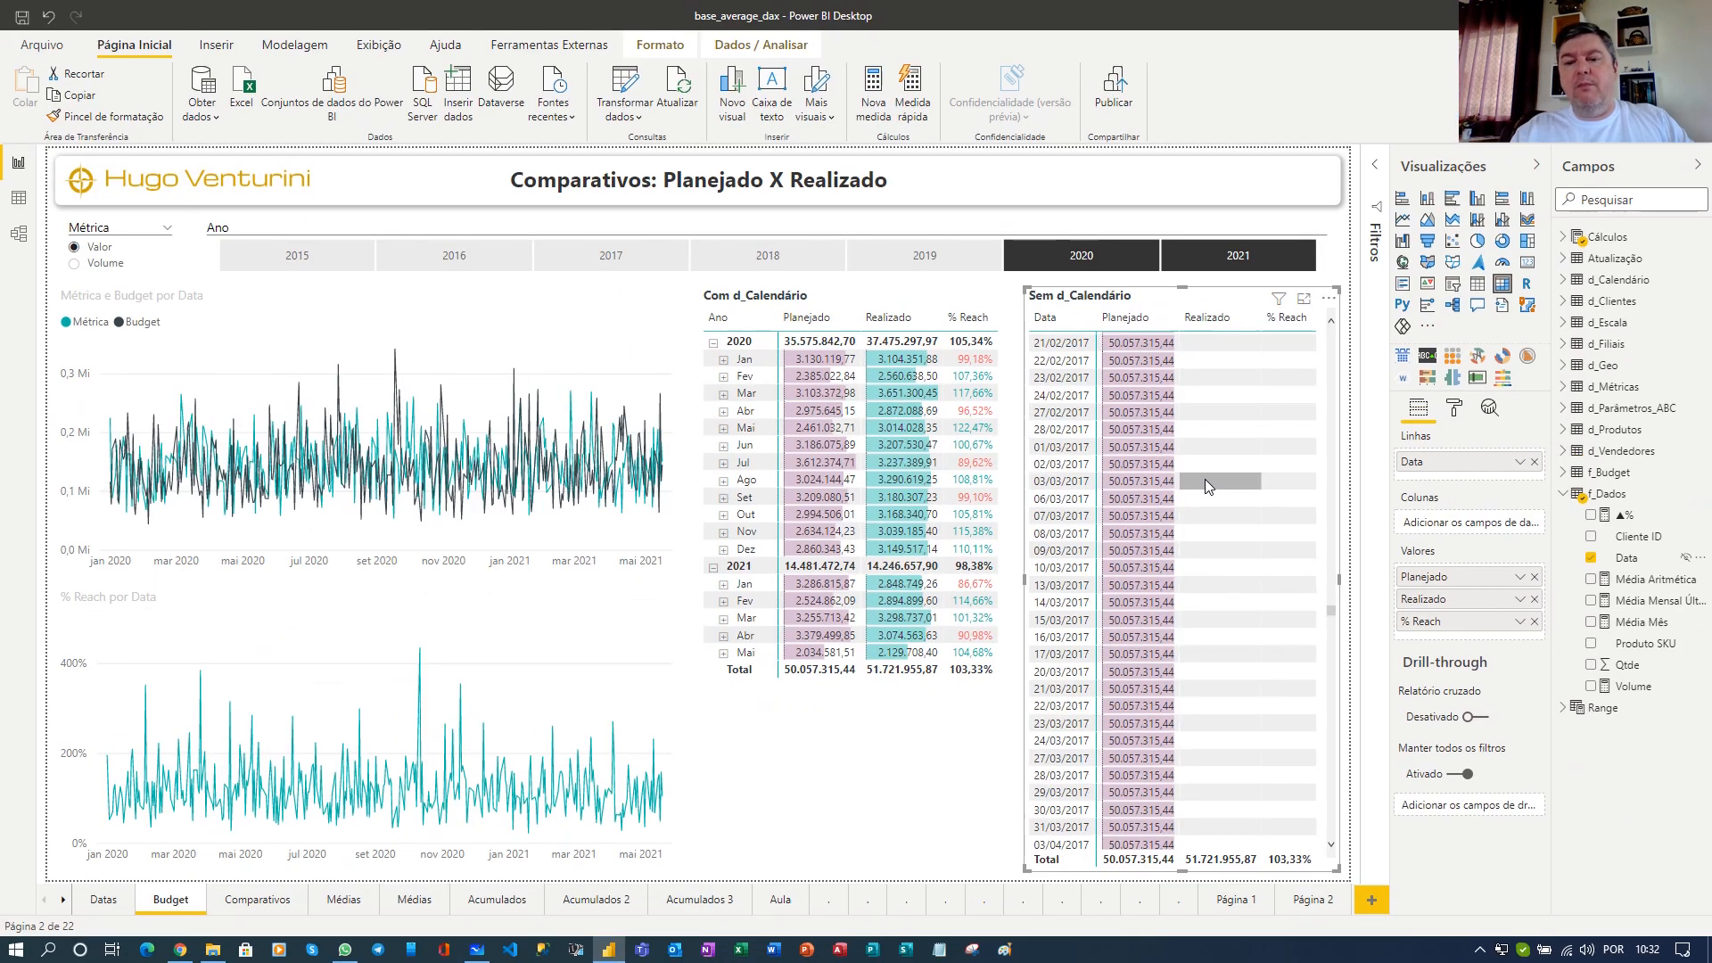
{"action": "scroll", "coordinate": [1213, 593], "scroll_direction": "down", "scroll_amount": 15}
{"action": "scroll", "coordinate": [1206, 479], "scroll_direction": "down", "scroll_amount": 20}
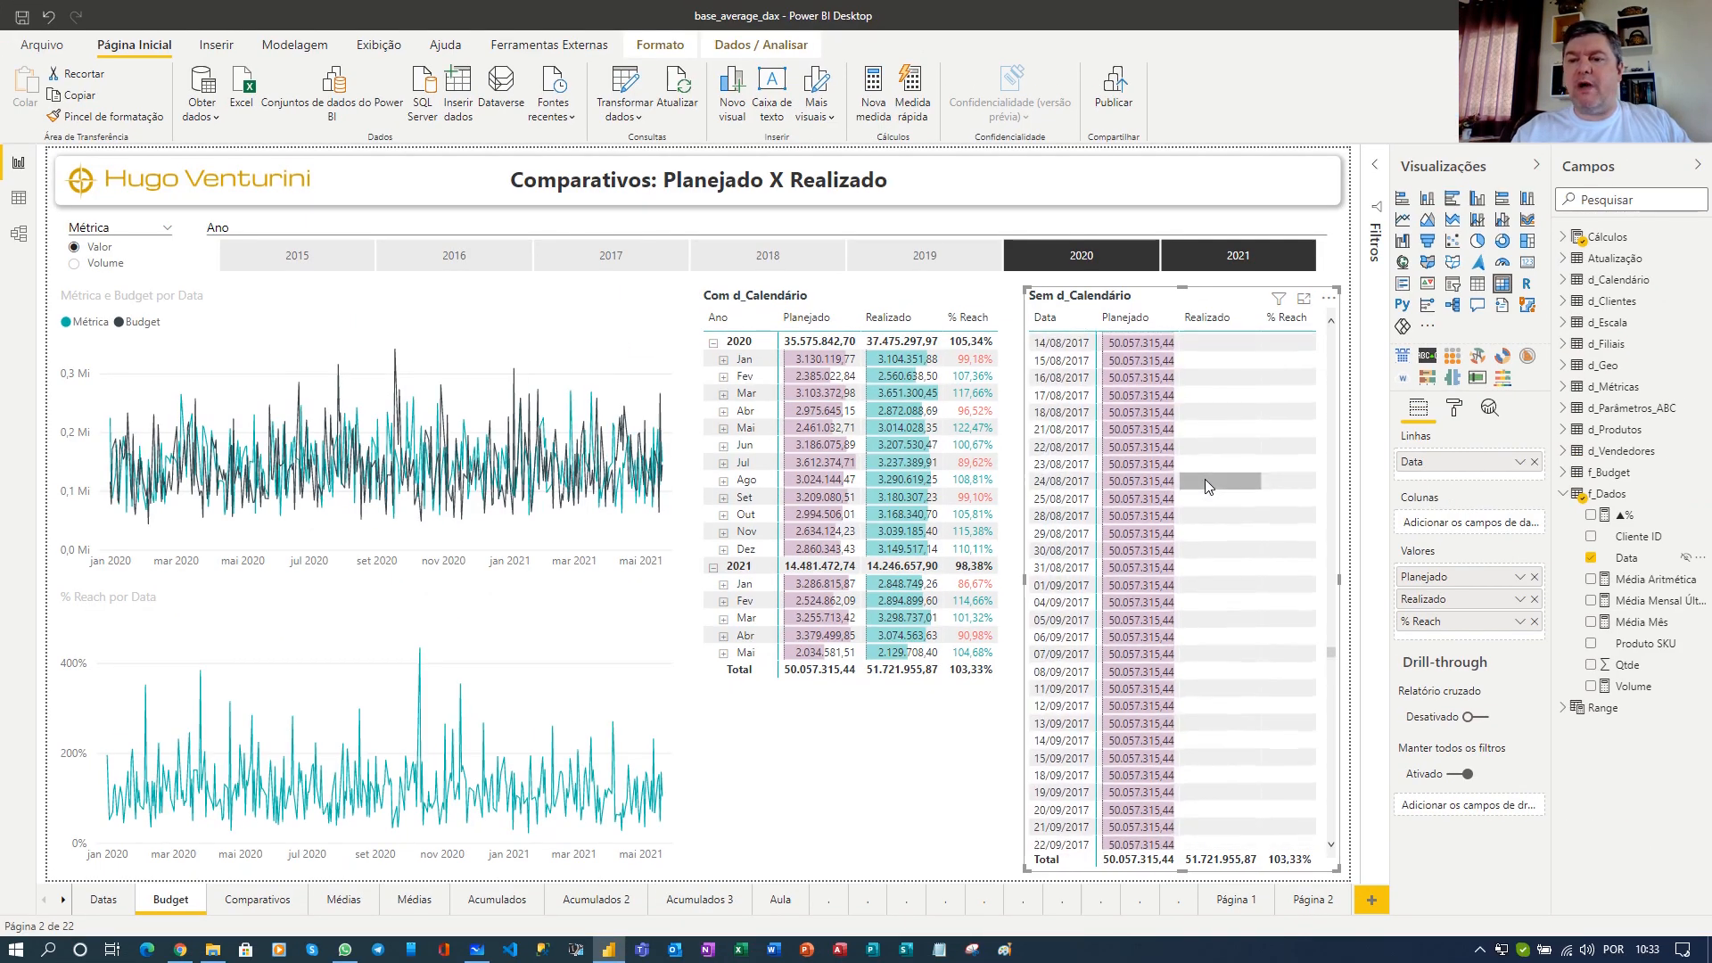
Replace the row field of the Sem d_Calendário matrix with the Data field of the f_Budget table.
{"action": "left_click", "coordinate": [1535, 462]}
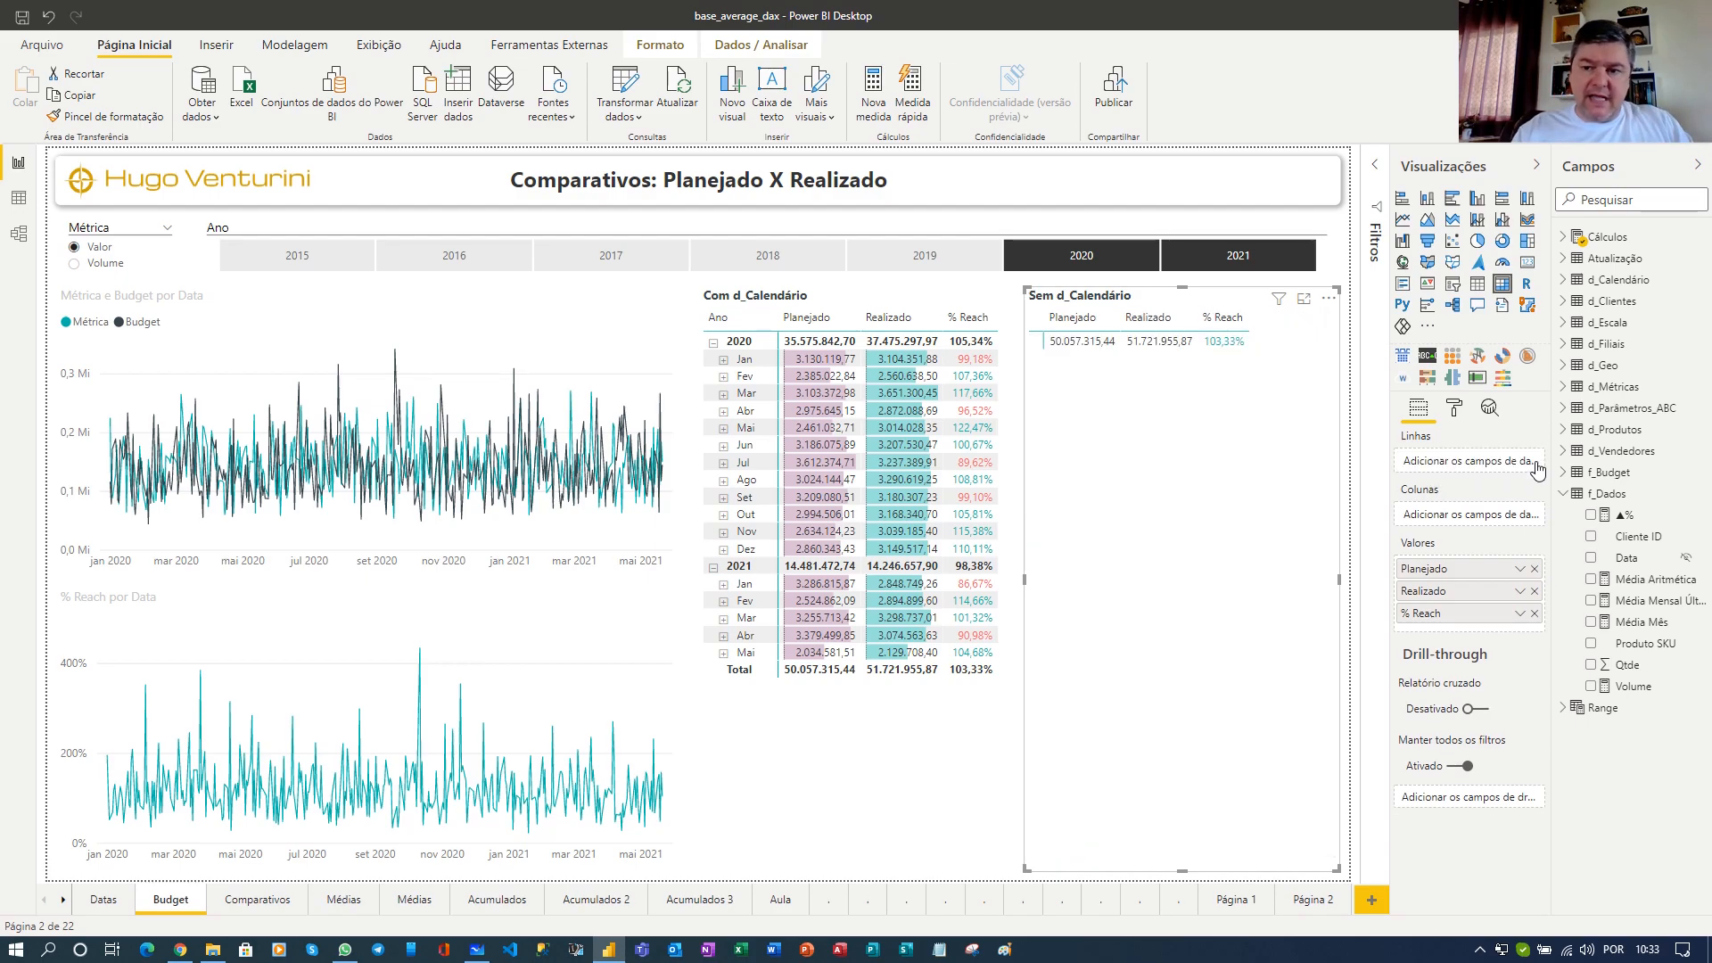
{"action": "left_click", "coordinate": [1565, 473]}
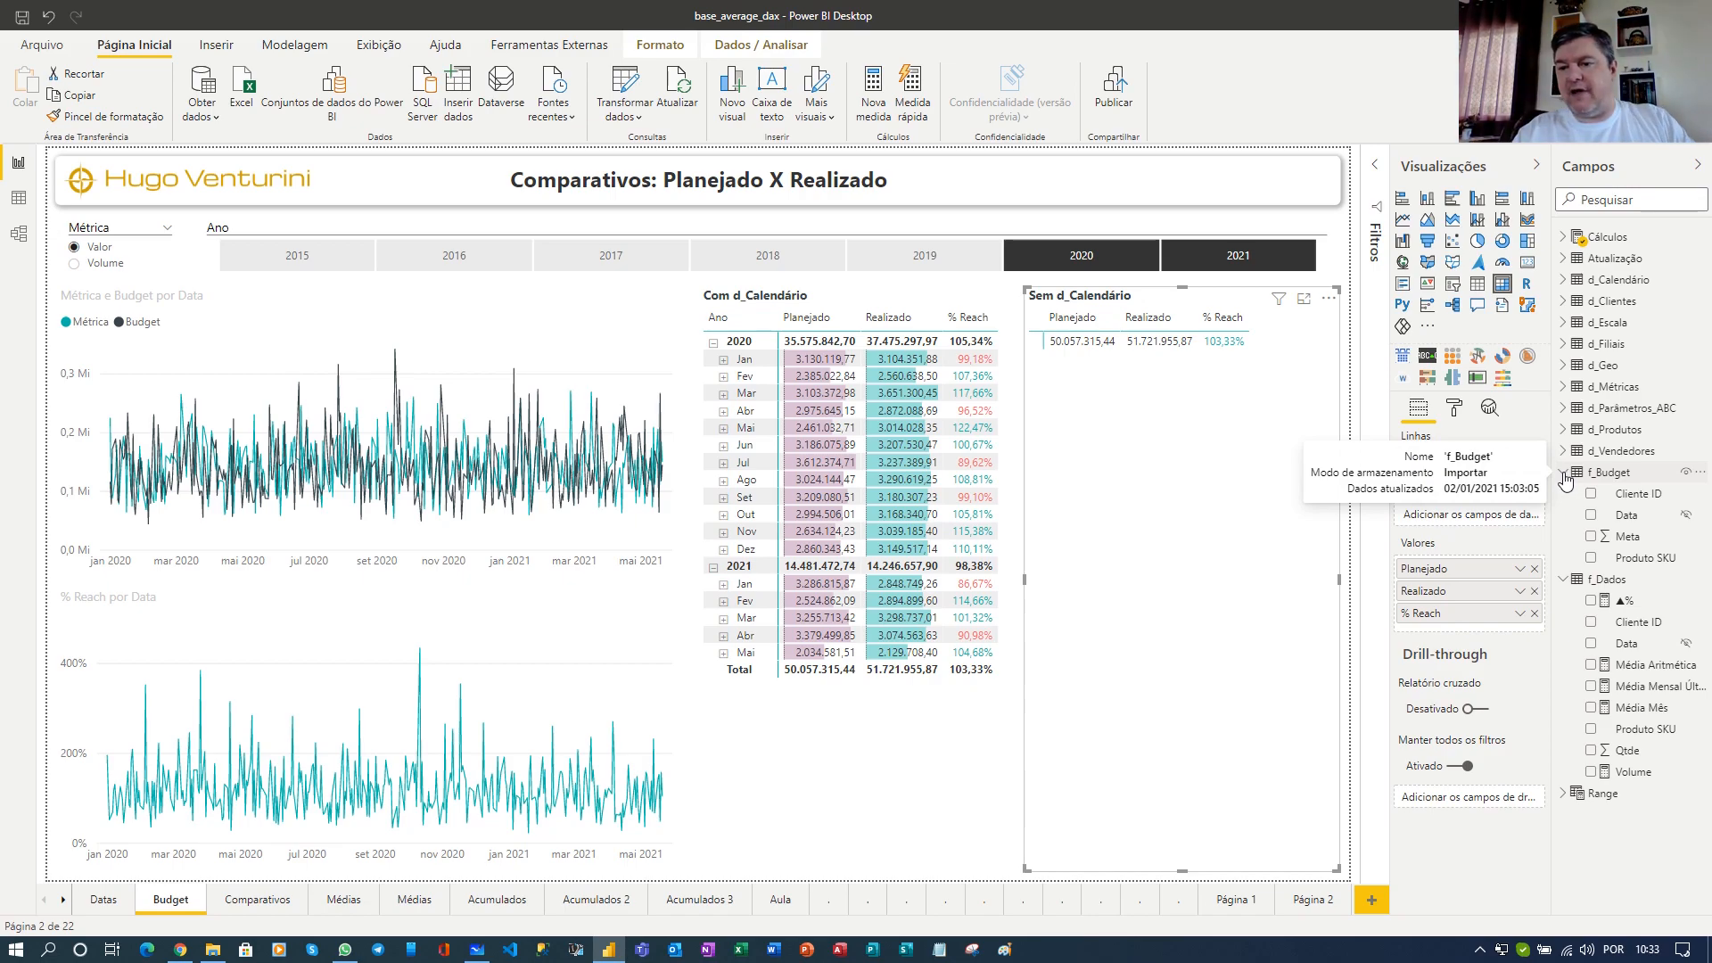
{"action": "left_click_drag", "start_coordinate": [1627, 517], "coordinate": [1517, 462]}
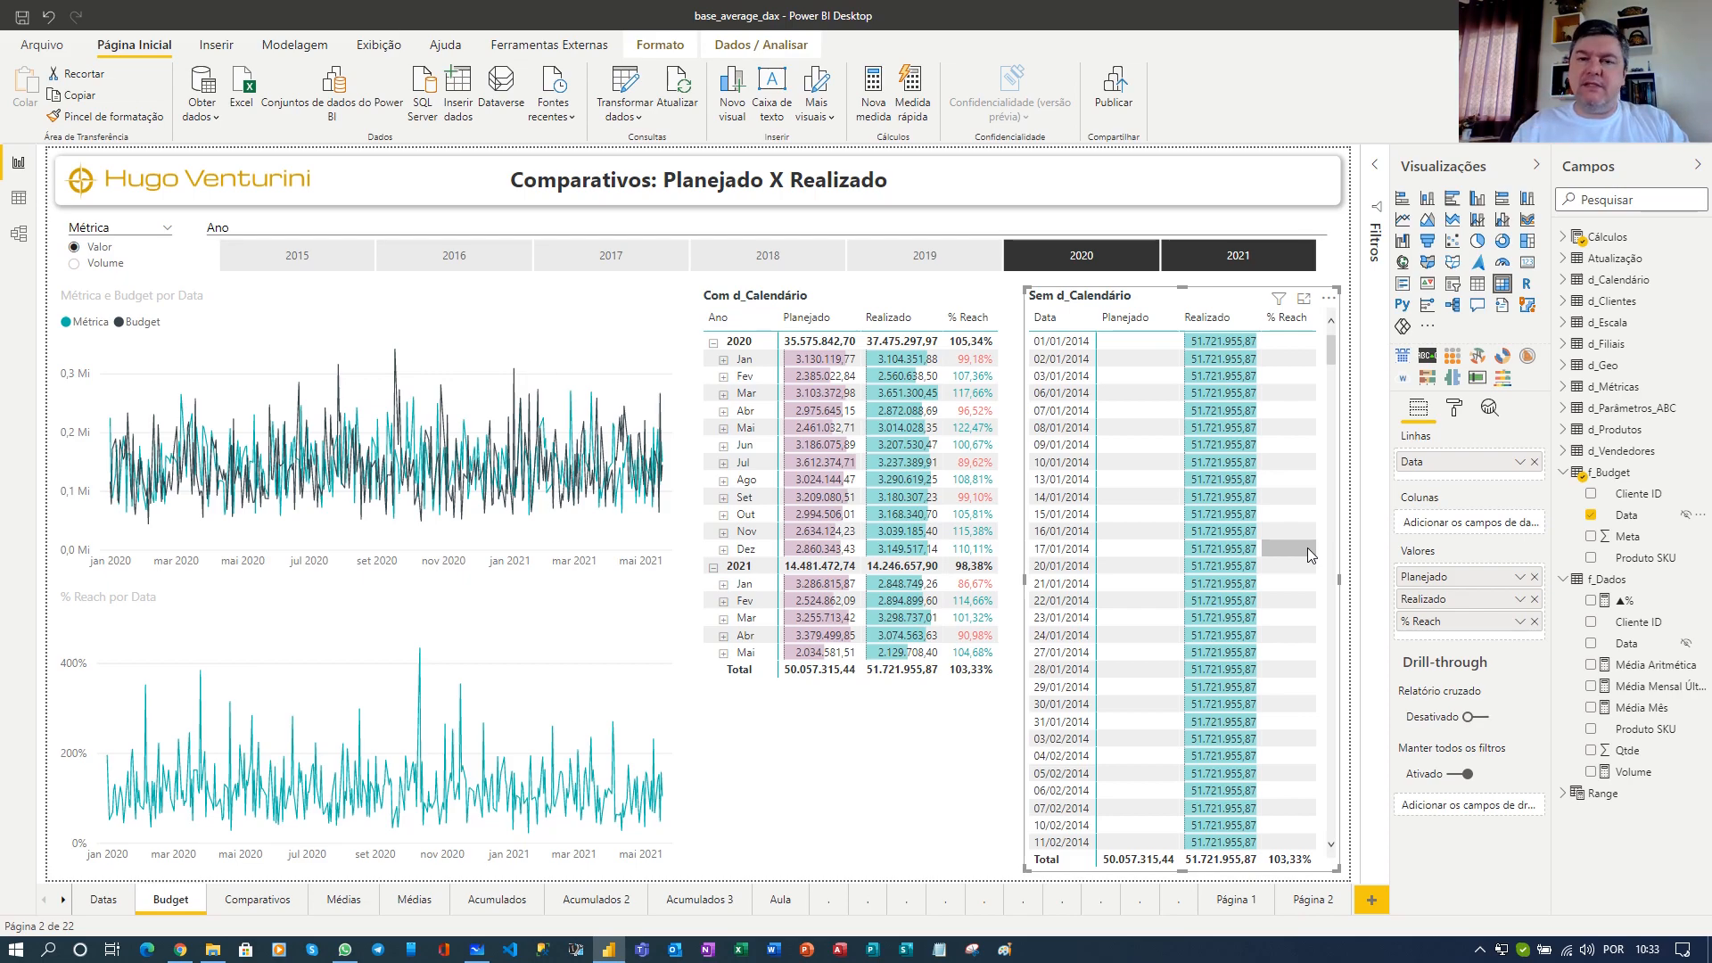
Open the model view, frame the f_Budget and f_Dados tables with red rectangles and draw arrows between the two.
{"action": "left_click", "coordinate": [17, 236]}
{"action": "key", "text": "ctrl+2"}
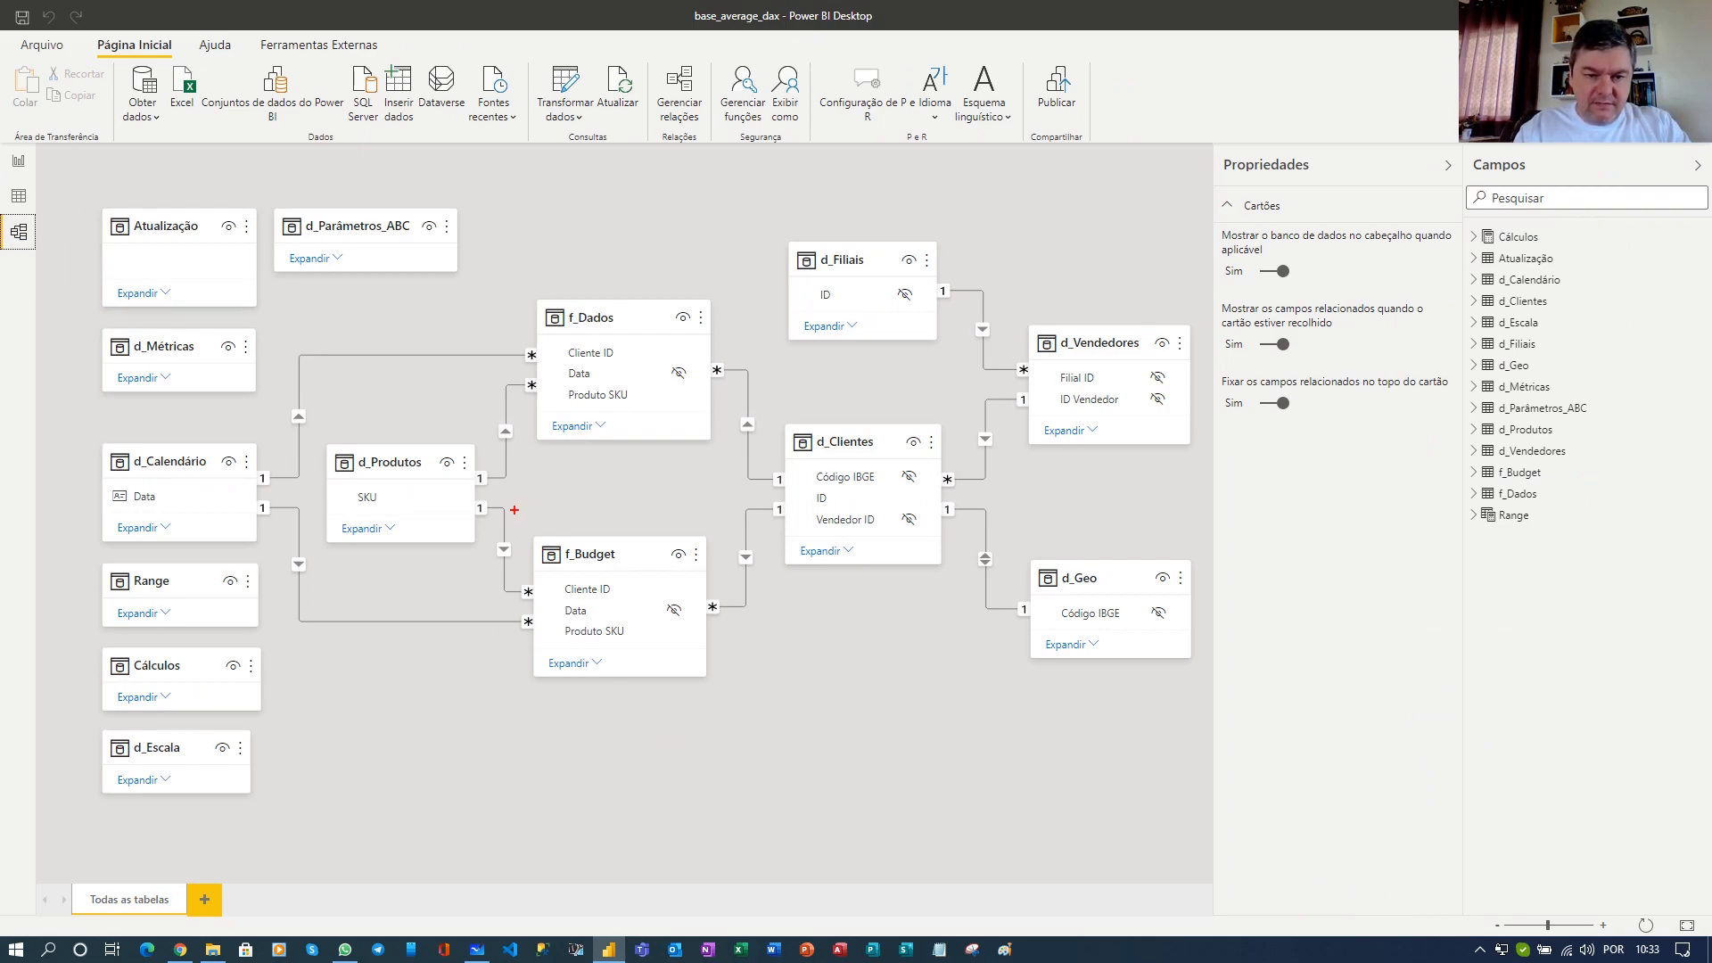
{"action": "left_click_drag", "start_coordinate": [515, 509], "coordinate": [728, 717]}
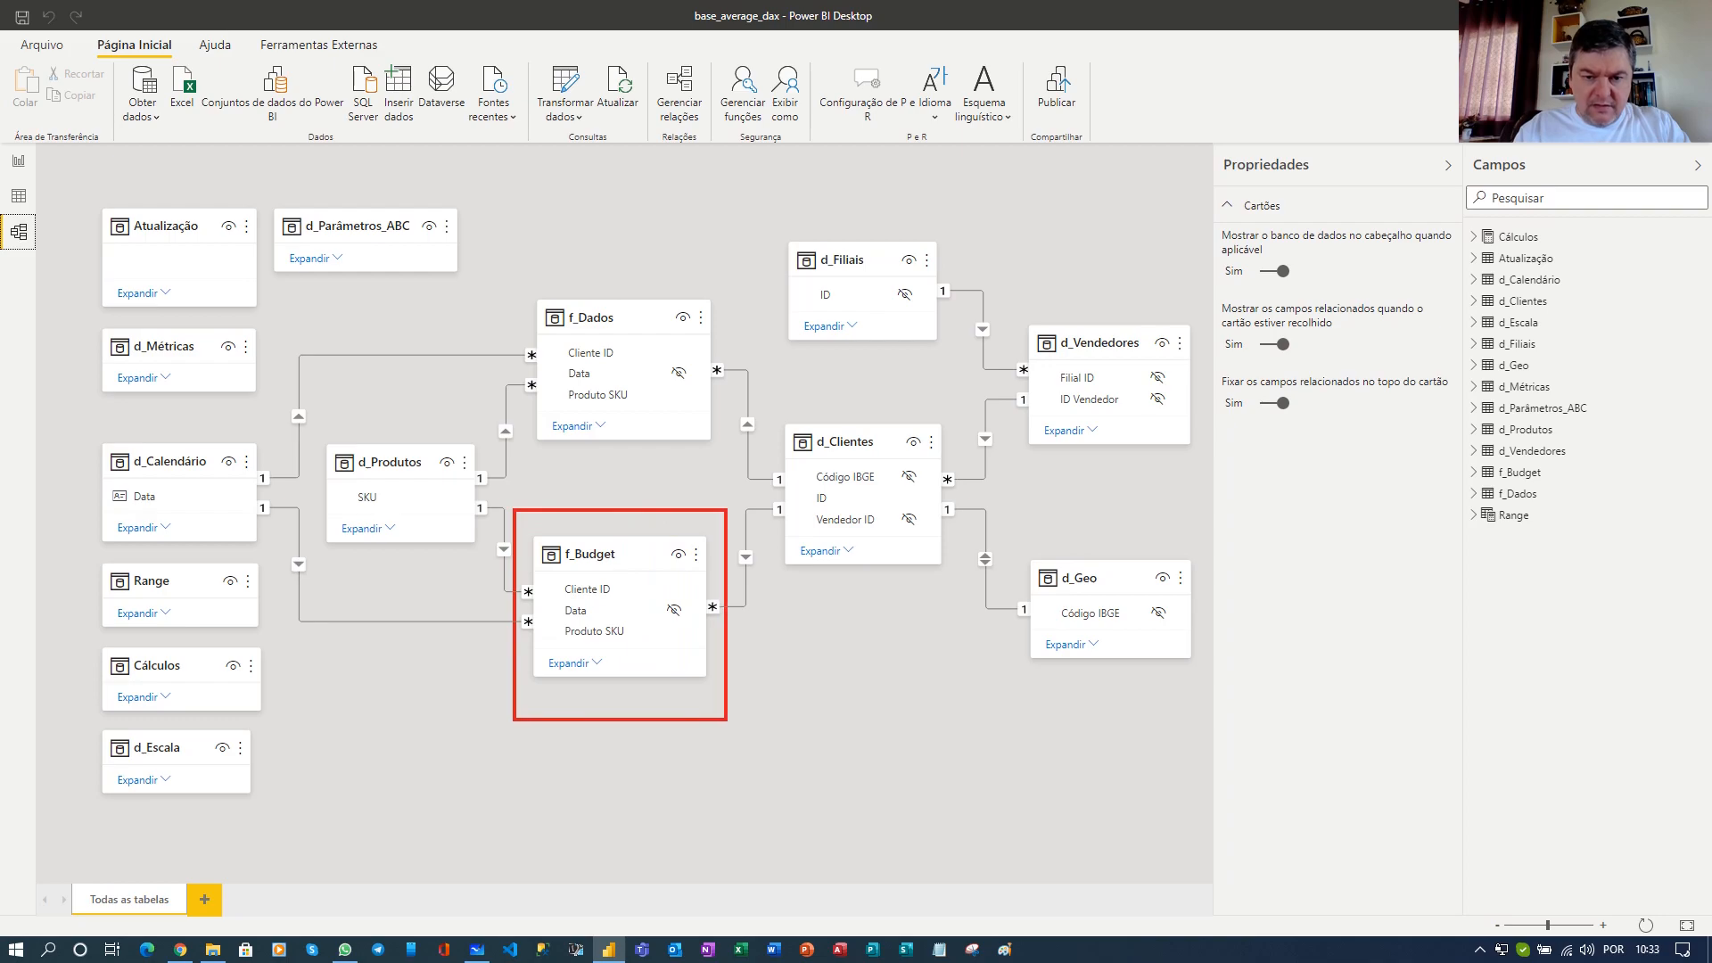
{"action": "left_click_drag", "start_coordinate": [512, 282], "coordinate": [731, 473]}
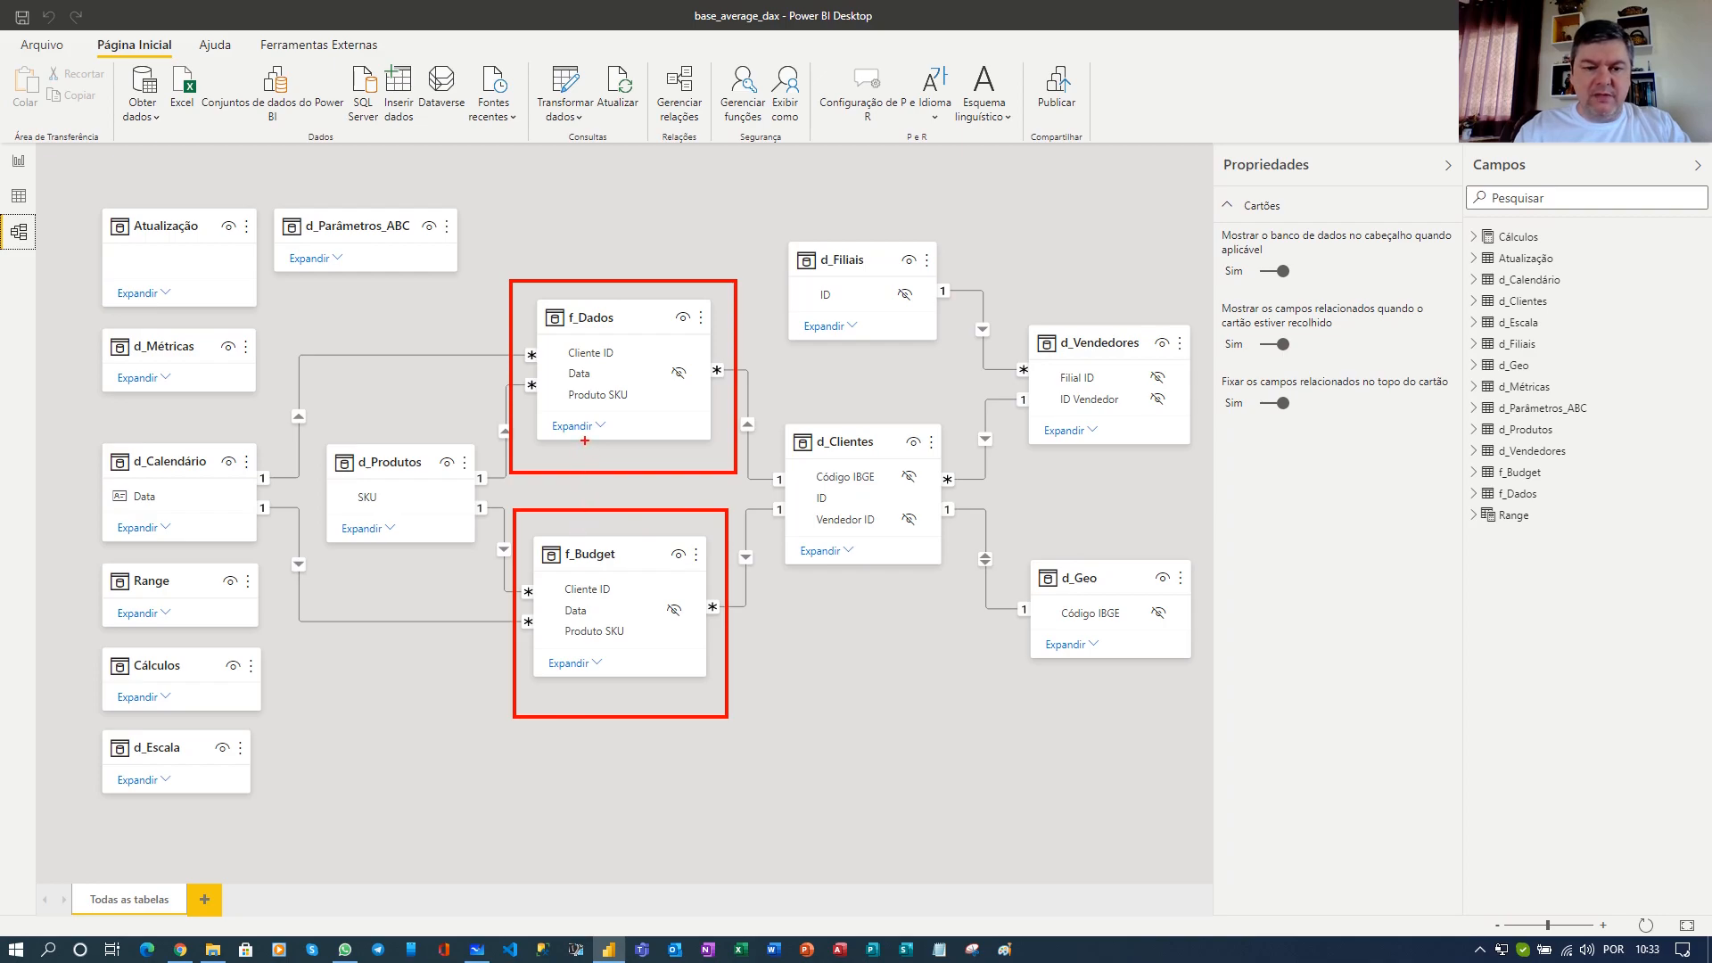
{"action": "left_click_drag", "start_coordinate": [645, 437], "coordinate": [646, 549]}
{"action": "left_click_drag", "start_coordinate": [587, 416], "coordinate": [587, 530]}
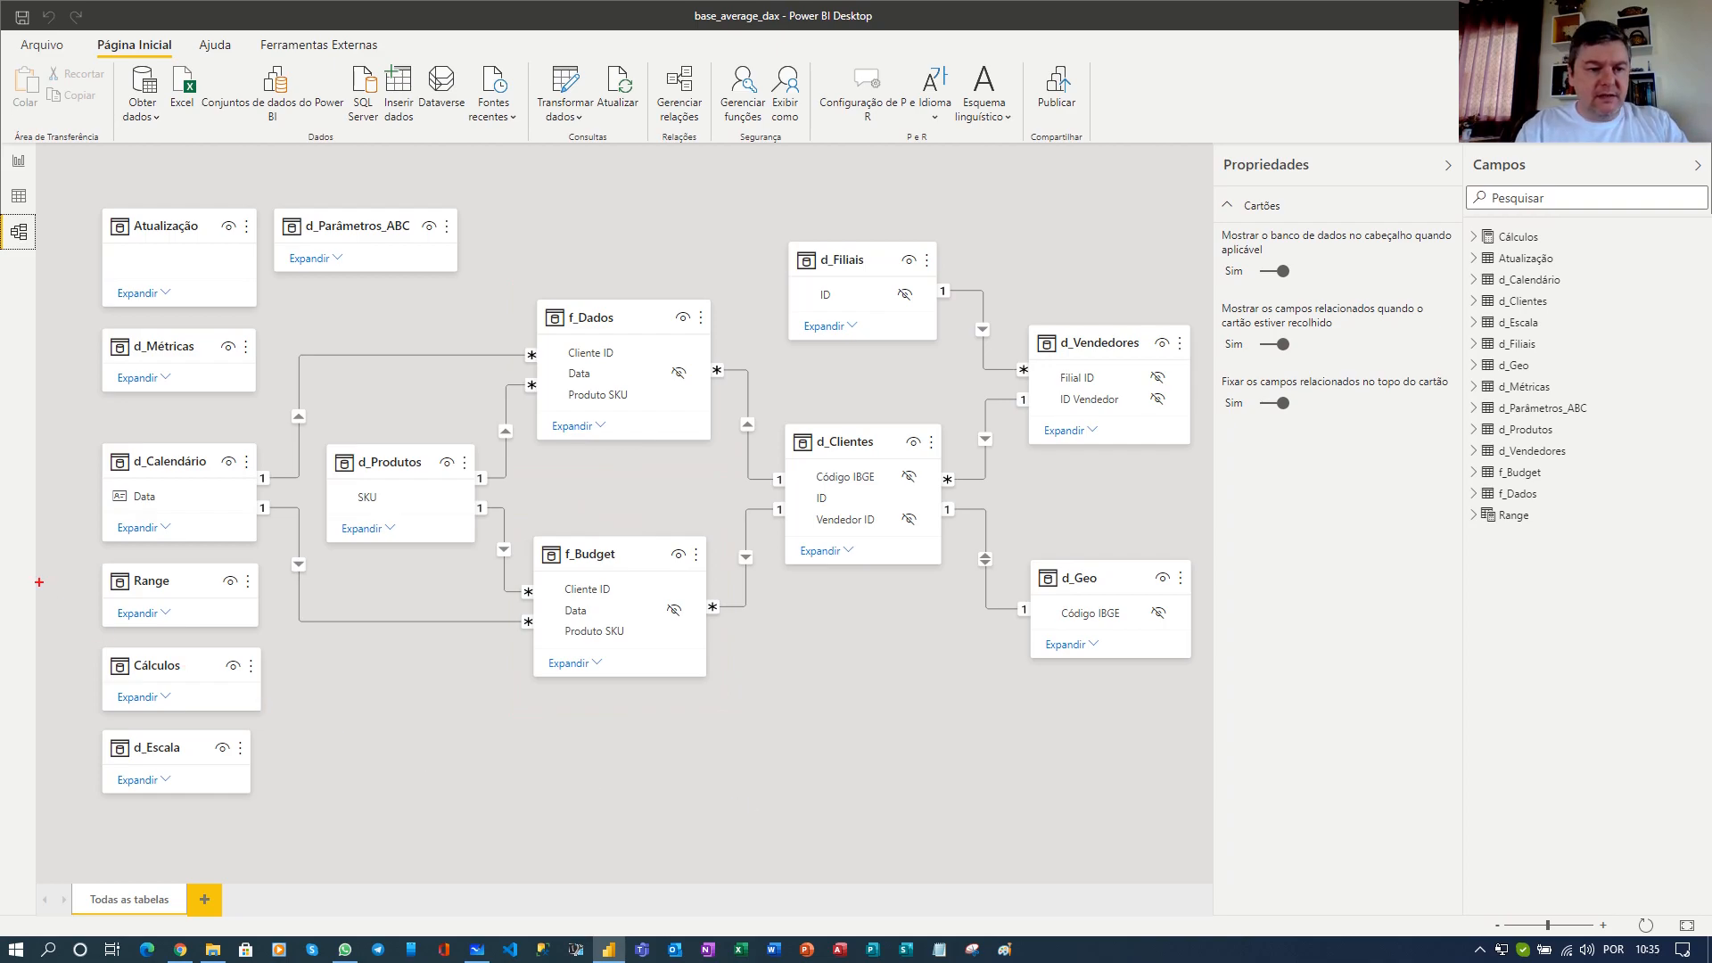
Mark d_Calendário in red, draw arrows from its Data field to f_Dados and f_Budget and between those tables, and clear the annotations.
{"action": "left_click_drag", "start_coordinate": [78, 411], "coordinate": [285, 565]}
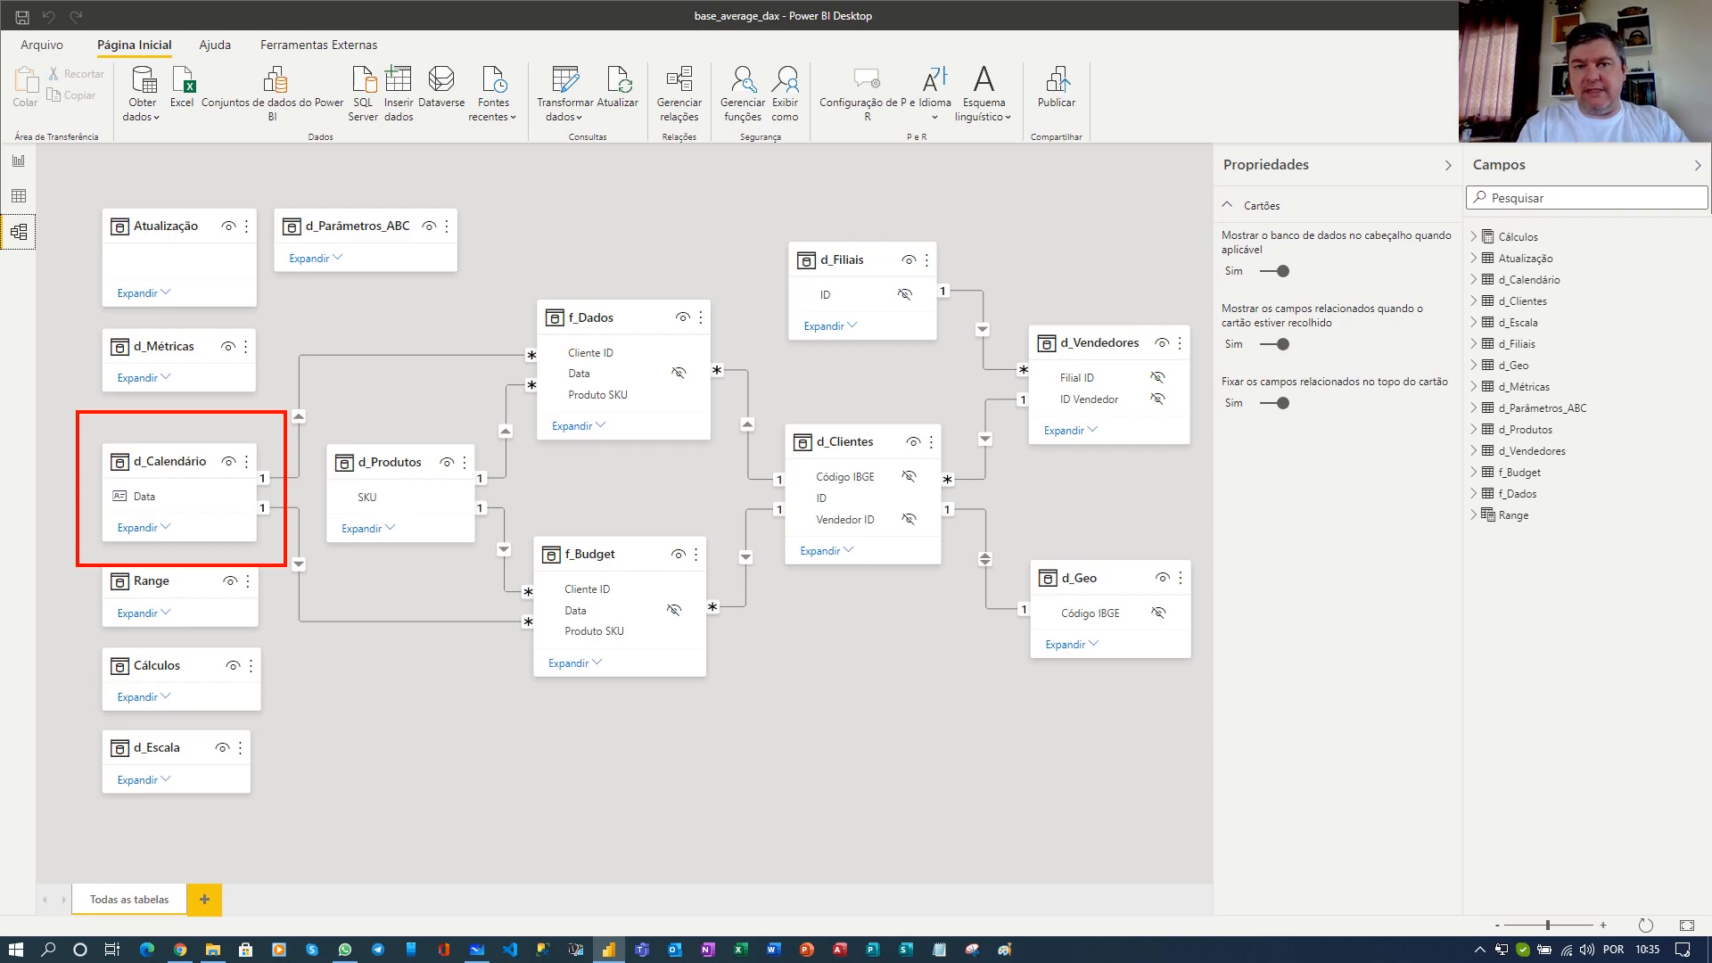
{"action": "key", "text": "Escape"}
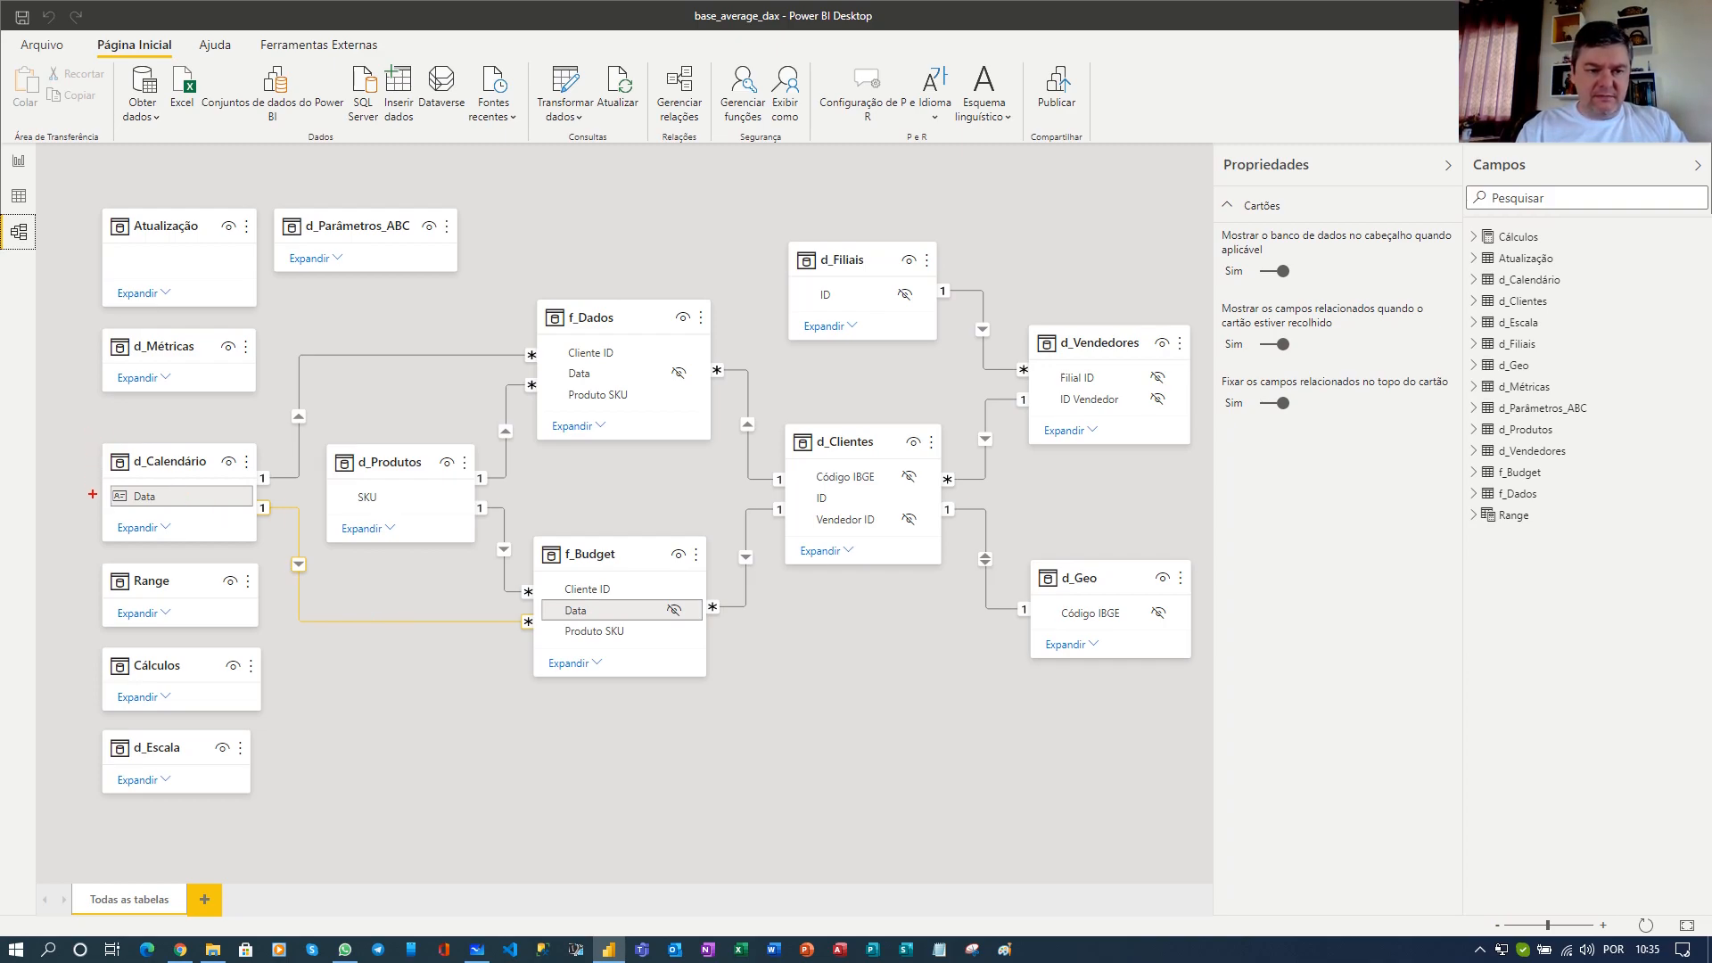
{"action": "left_click_drag", "start_coordinate": [92, 494], "coordinate": [7, 495]}
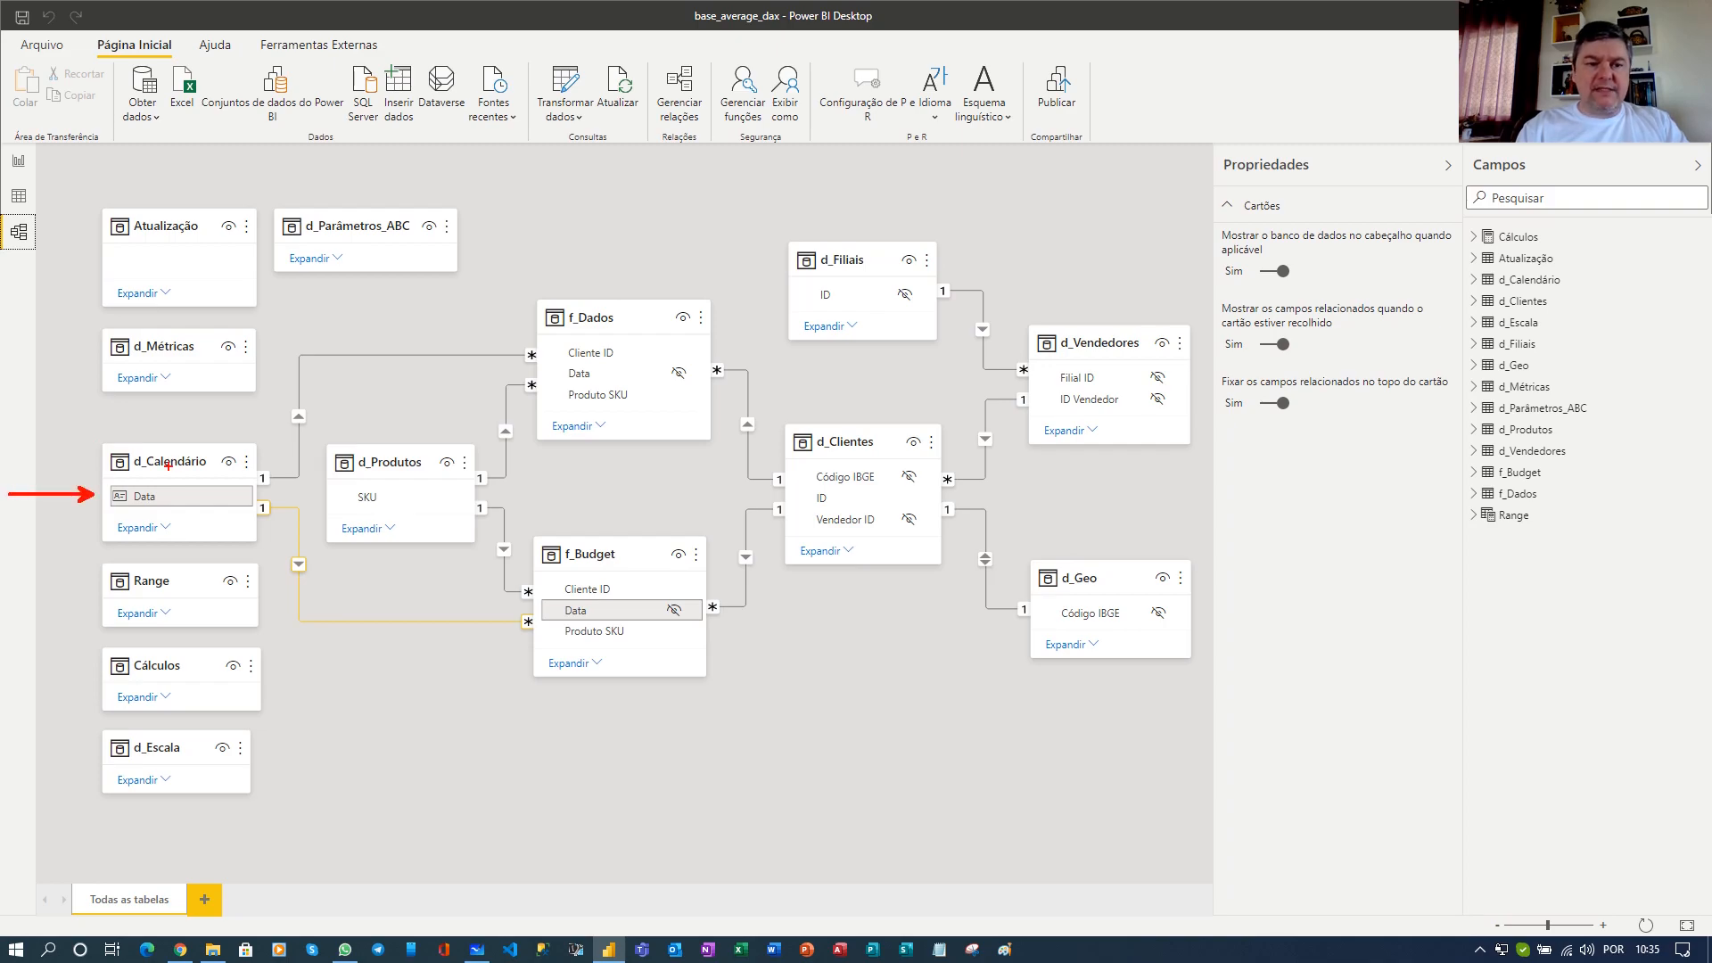
{"action": "mouse_move", "coordinate": [521, 370]}
{"action": "left_mouse_down"}
{"action": "mouse_move", "coordinate": [300, 451]}
{"action": "mouse_move", "coordinate": [267, 488]}
{"action": "left_mouse_up"}
{"action": "left_click_drag", "start_coordinate": [515, 615], "coordinate": [267, 488]}
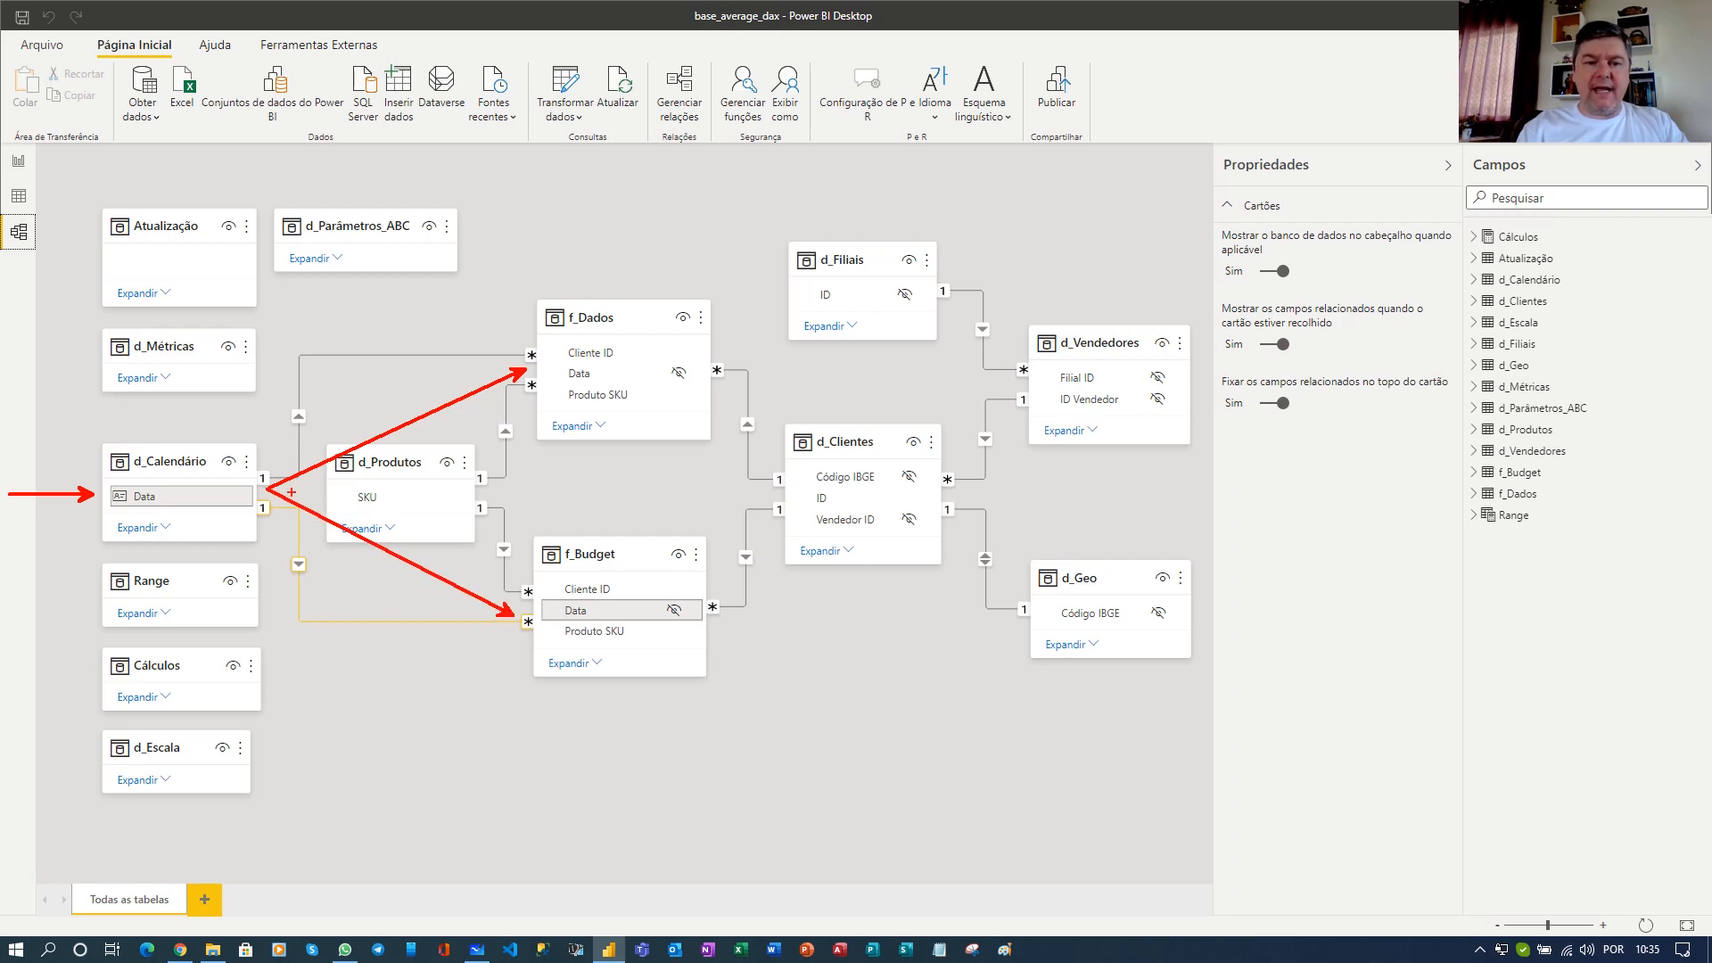
{"action": "mouse_move", "coordinate": [619, 535]}
{"action": "left_mouse_down"}
{"action": "mouse_move", "coordinate": [619, 446]}
{"action": "mouse_move", "coordinate": [619, 487]}
{"action": "left_mouse_up"}
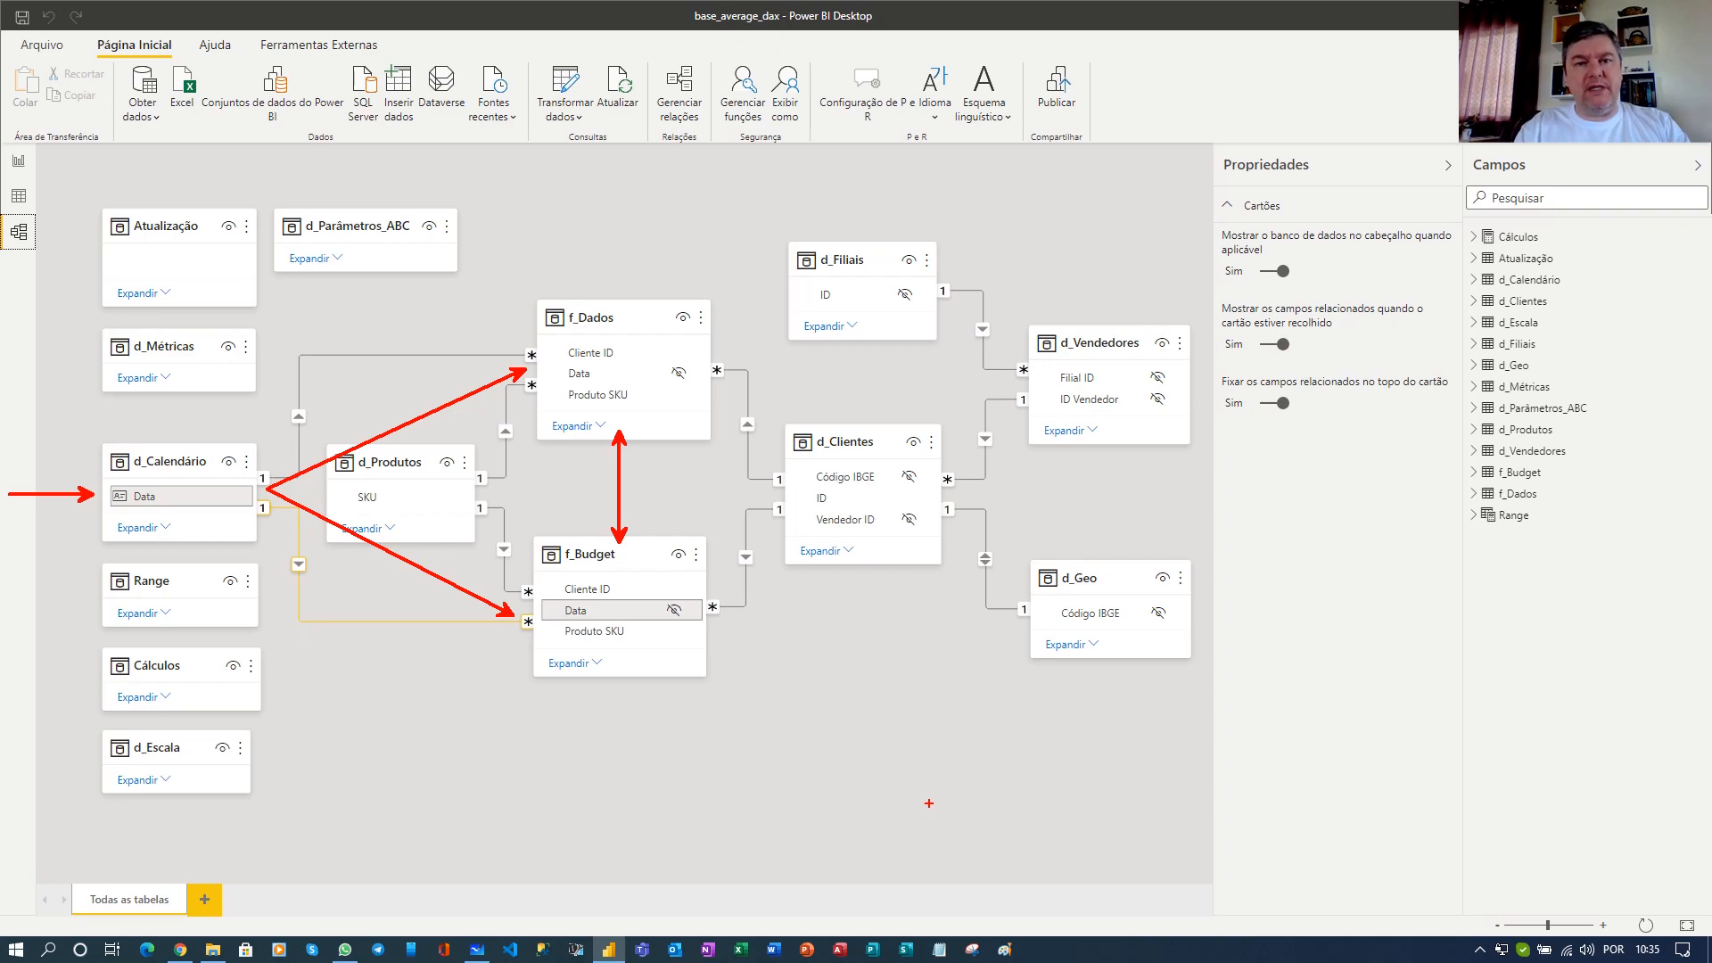
{"action": "key", "text": "Escape"}
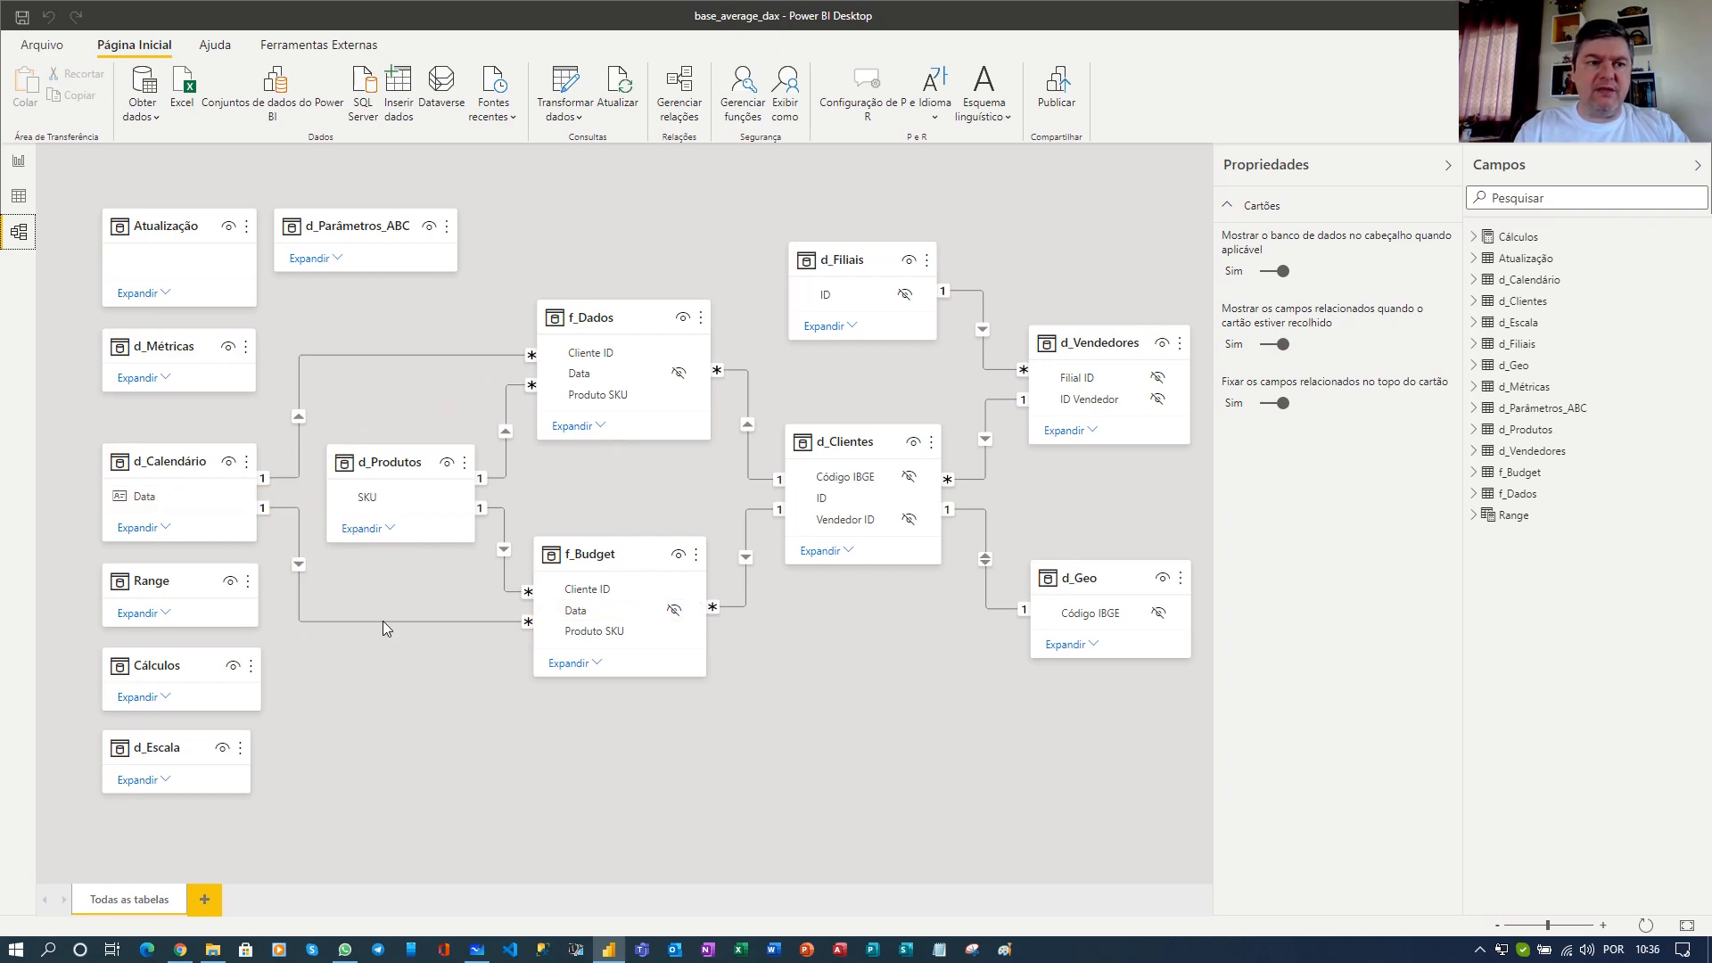
Return to the report view and replace the row field of the Sem d_Calendário matrix with Data from d_Calendário.
{"action": "left_click", "coordinate": [18, 168]}
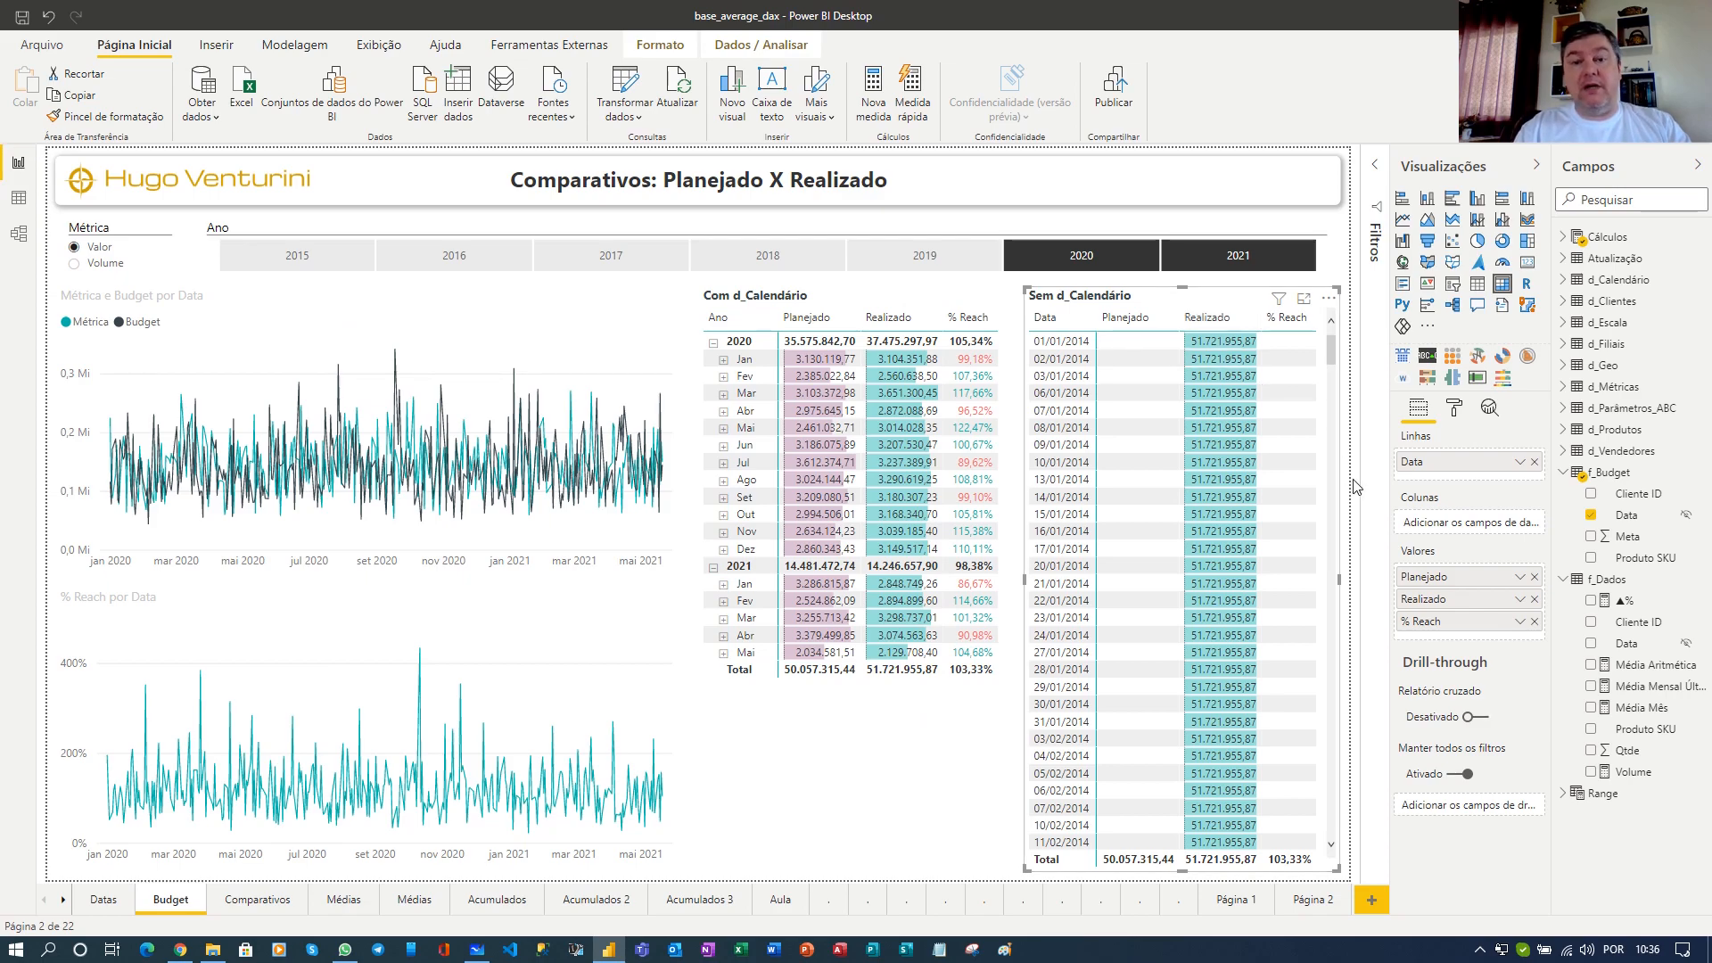
{"action": "left_click", "coordinate": [1534, 462]}
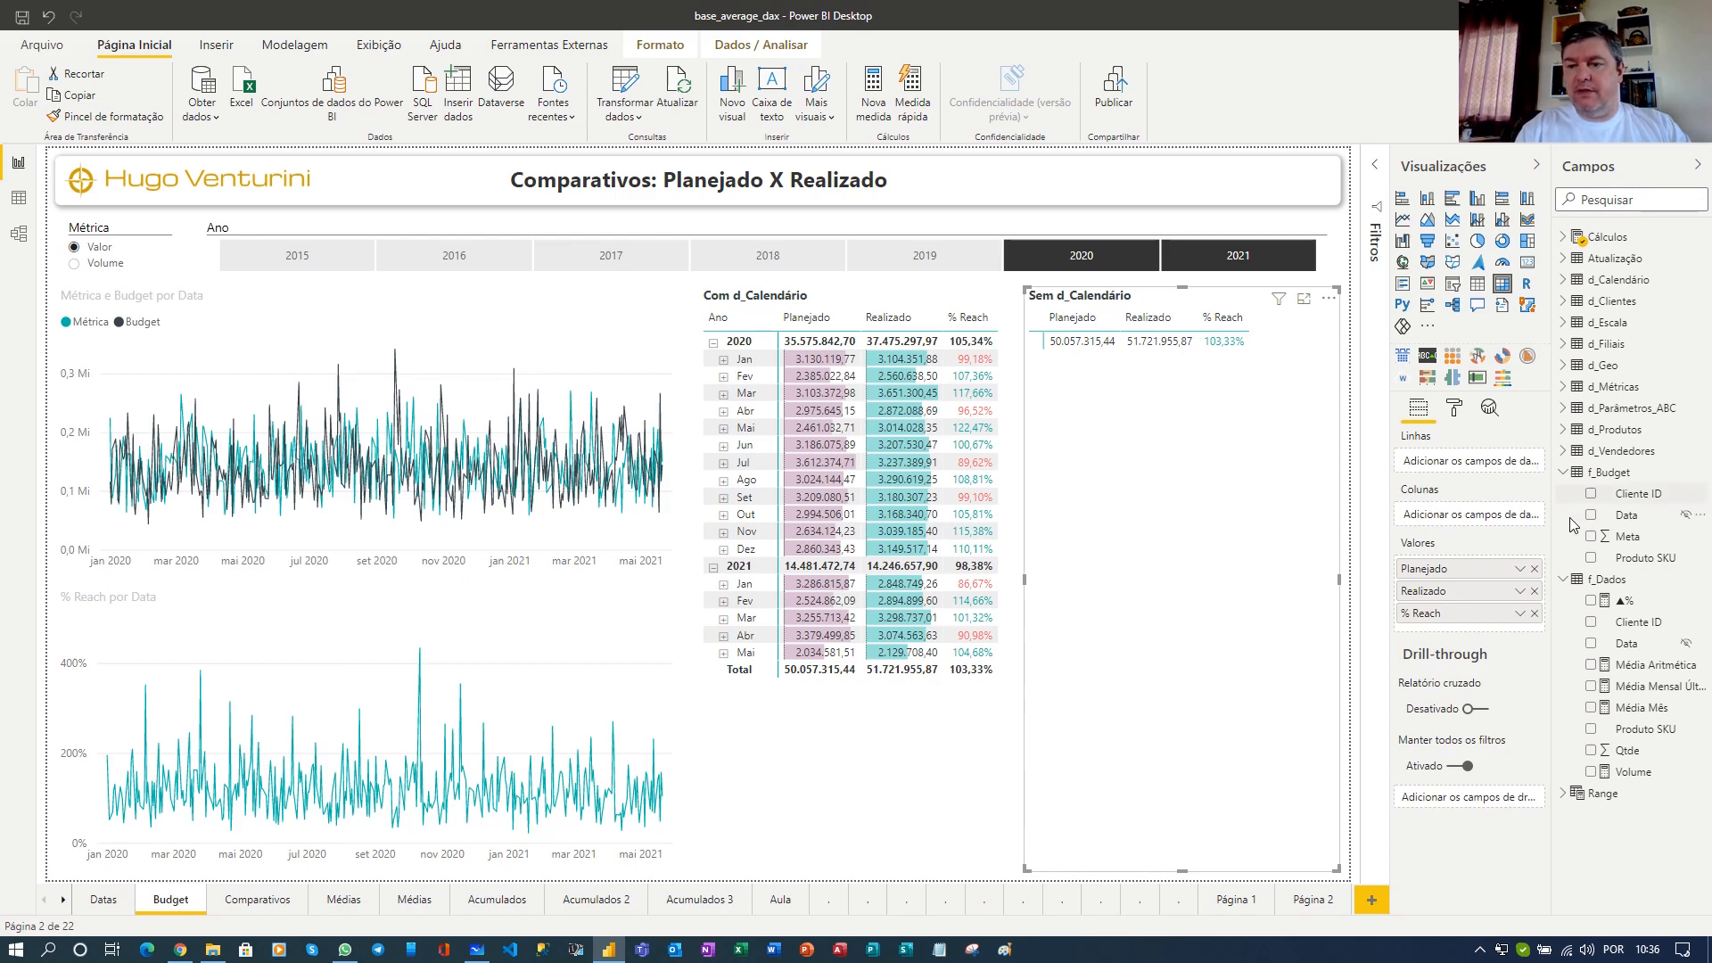
{"action": "left_click", "coordinate": [1565, 580]}
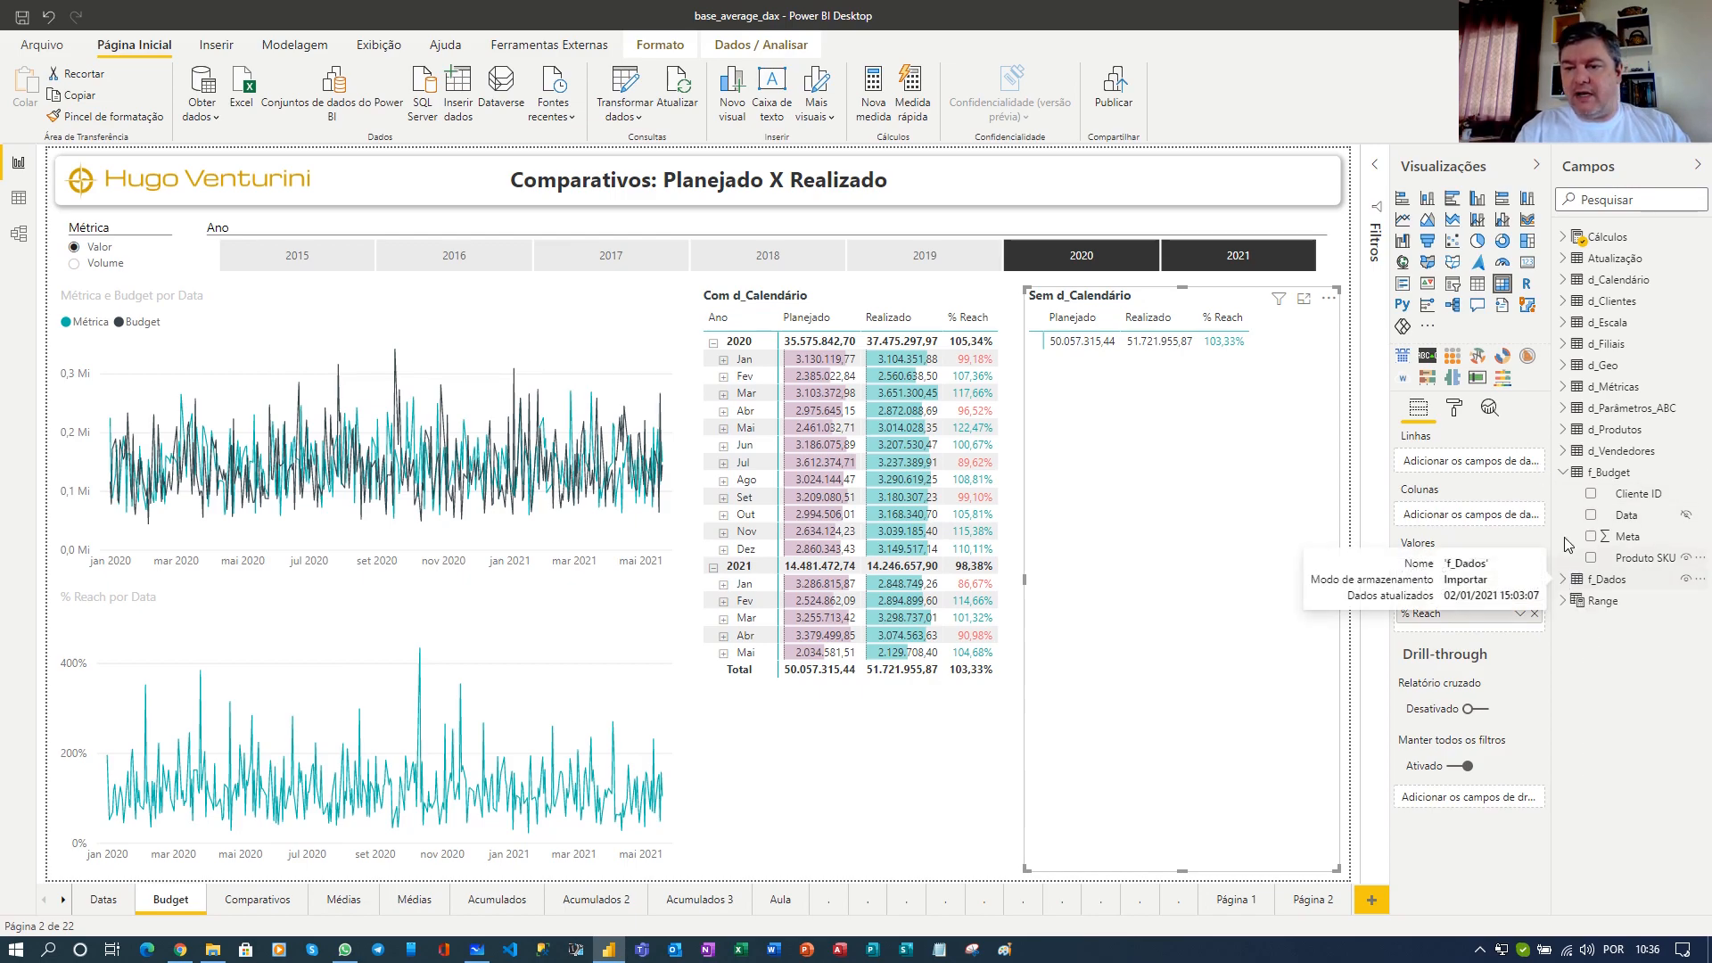
{"action": "left_click", "coordinate": [1565, 473]}
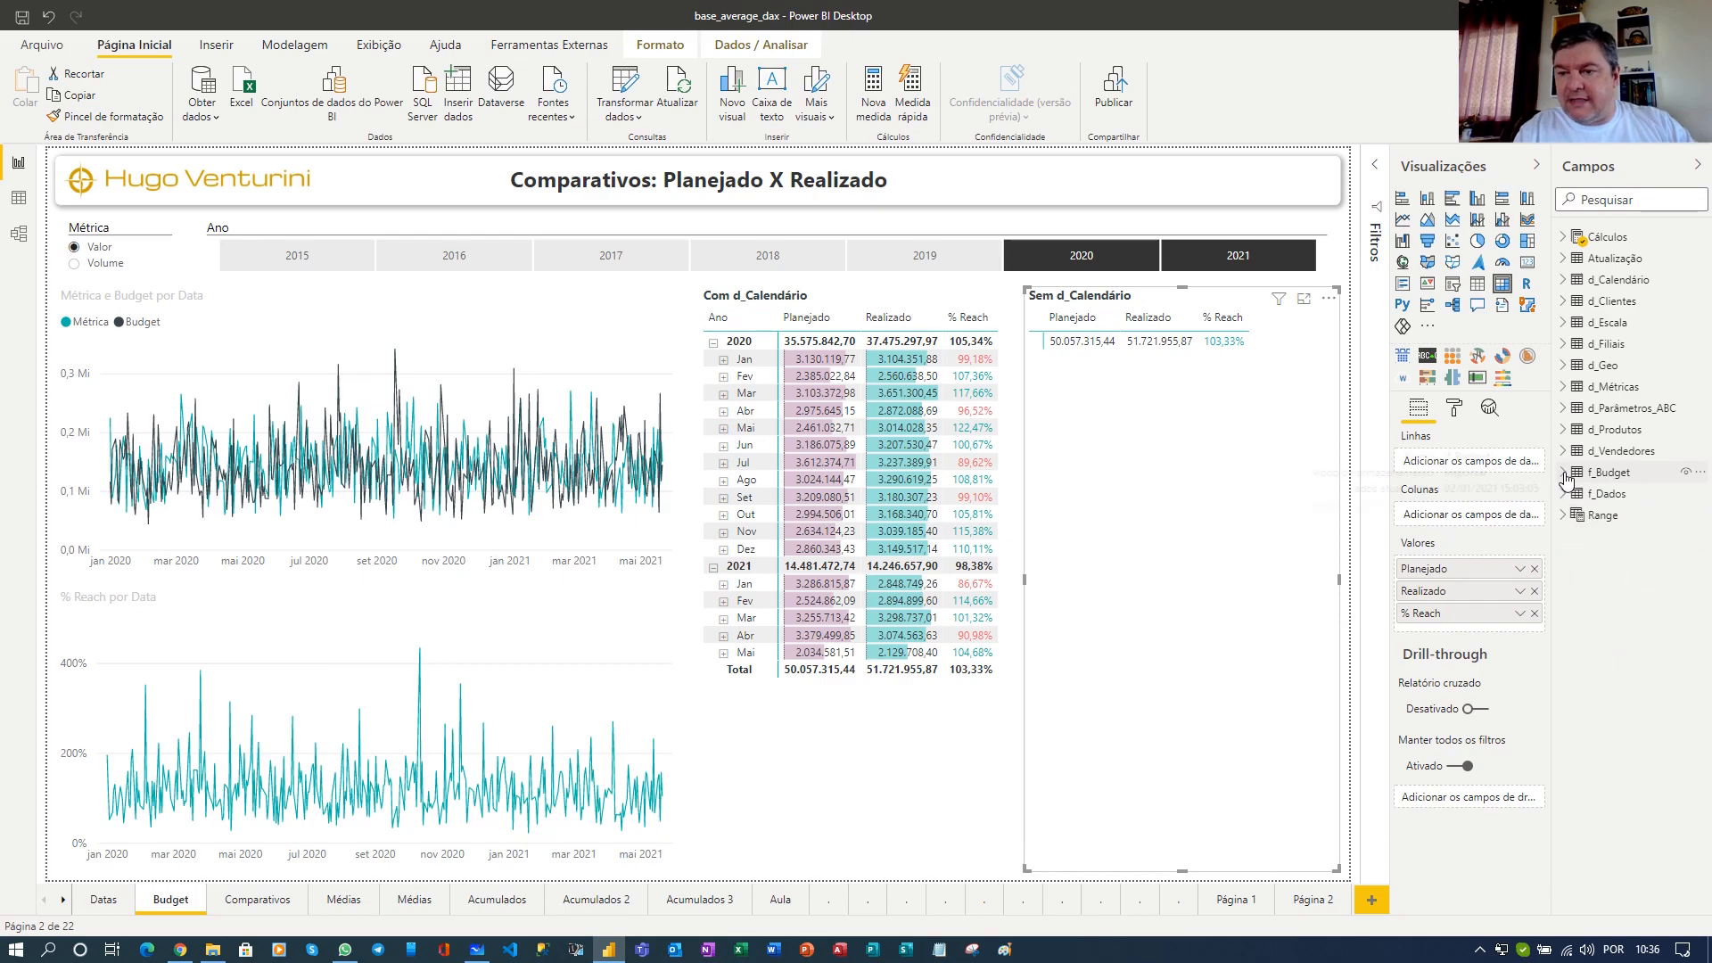
{"action": "left_click", "coordinate": [1565, 280]}
{"action": "left_click_drag", "start_coordinate": [1628, 396], "coordinate": [1473, 470]}
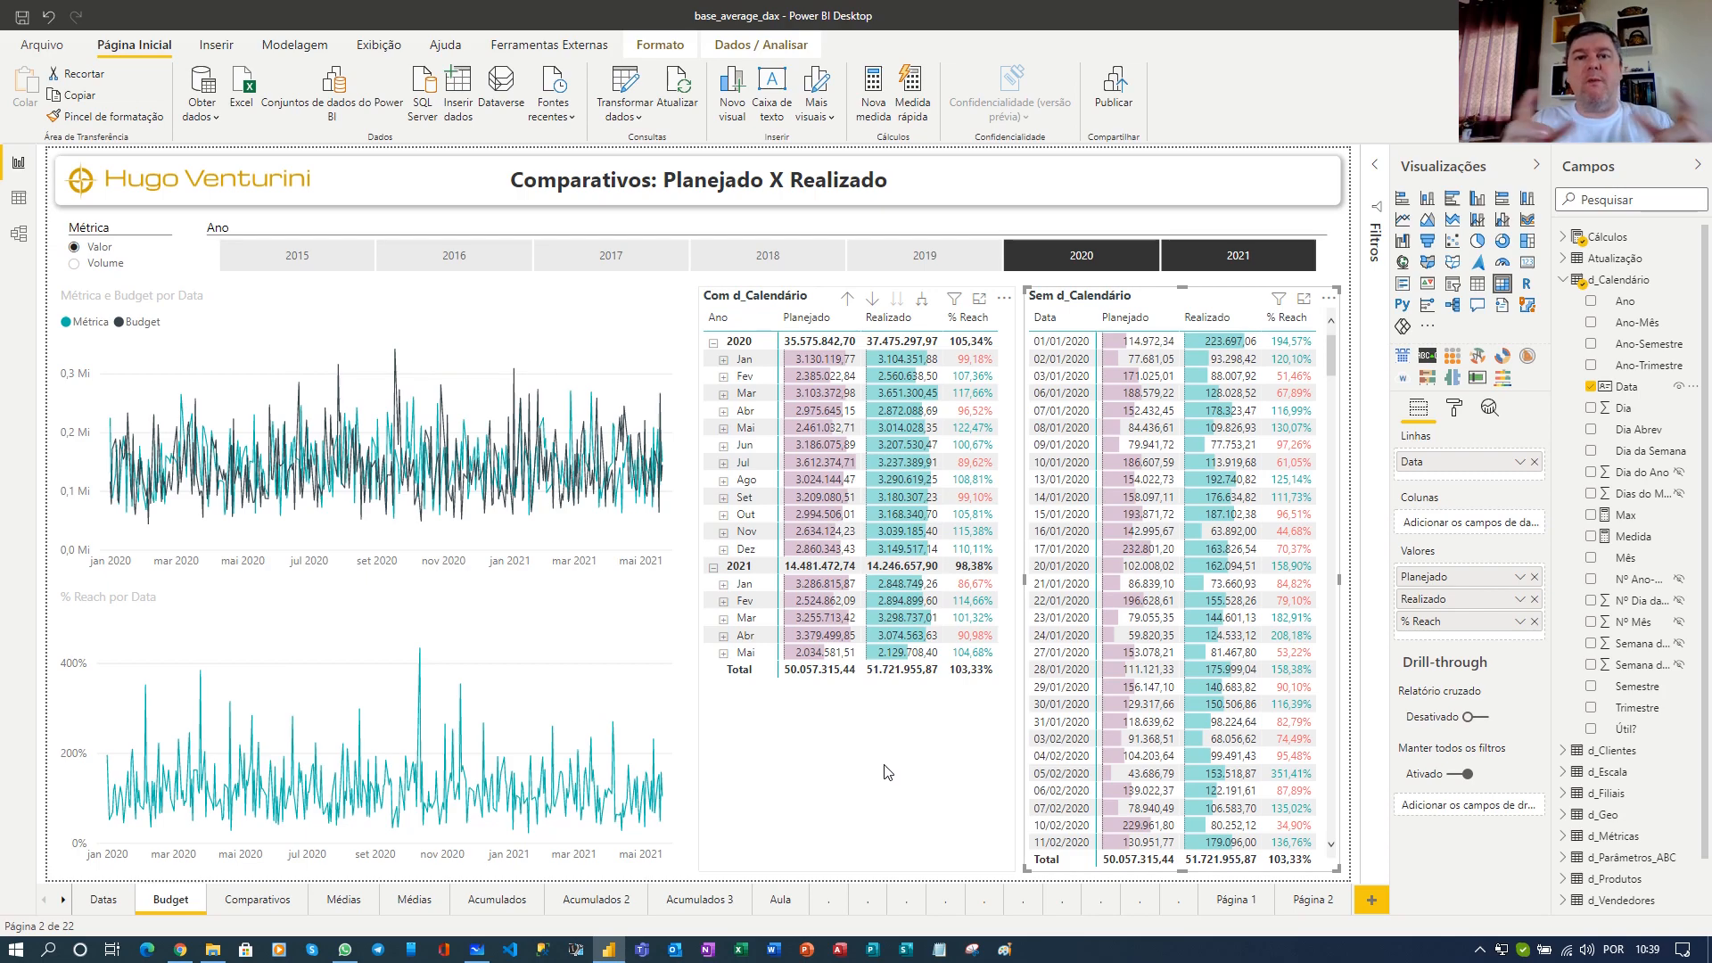
On the Comparativos report page, collapse May 2021 in the matrix and frame the April 2021 YoY value in red.
{"action": "left_click", "coordinate": [257, 900]}
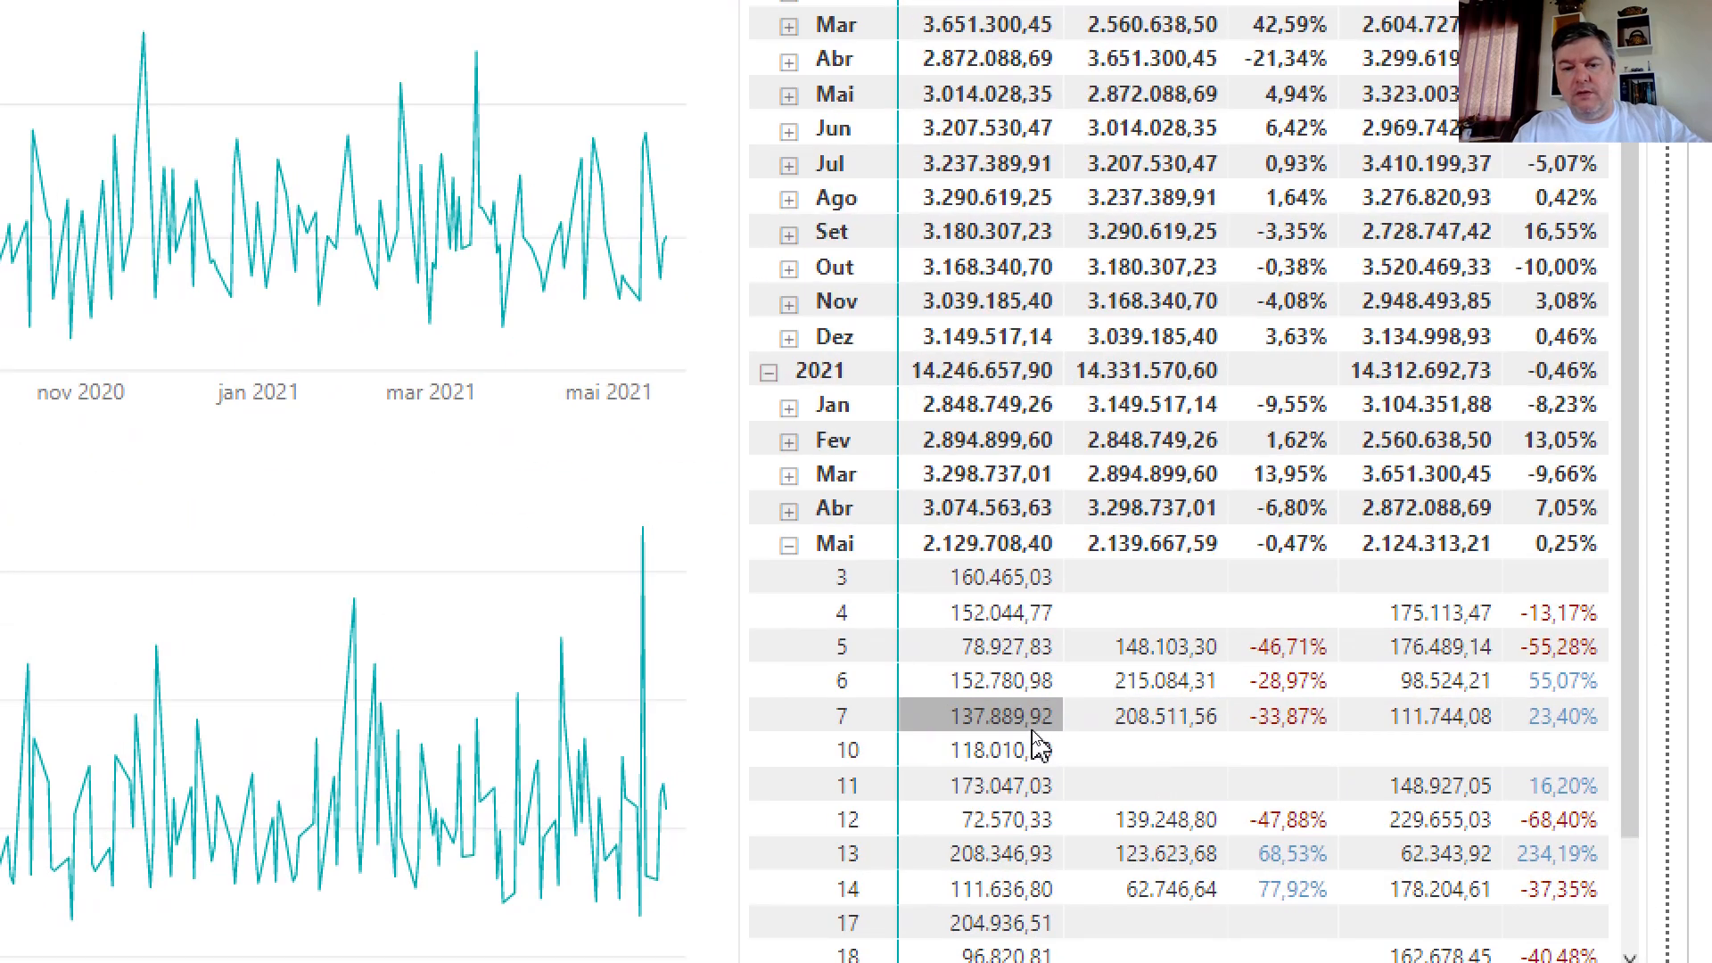
{"action": "left_click", "coordinate": [789, 545]}
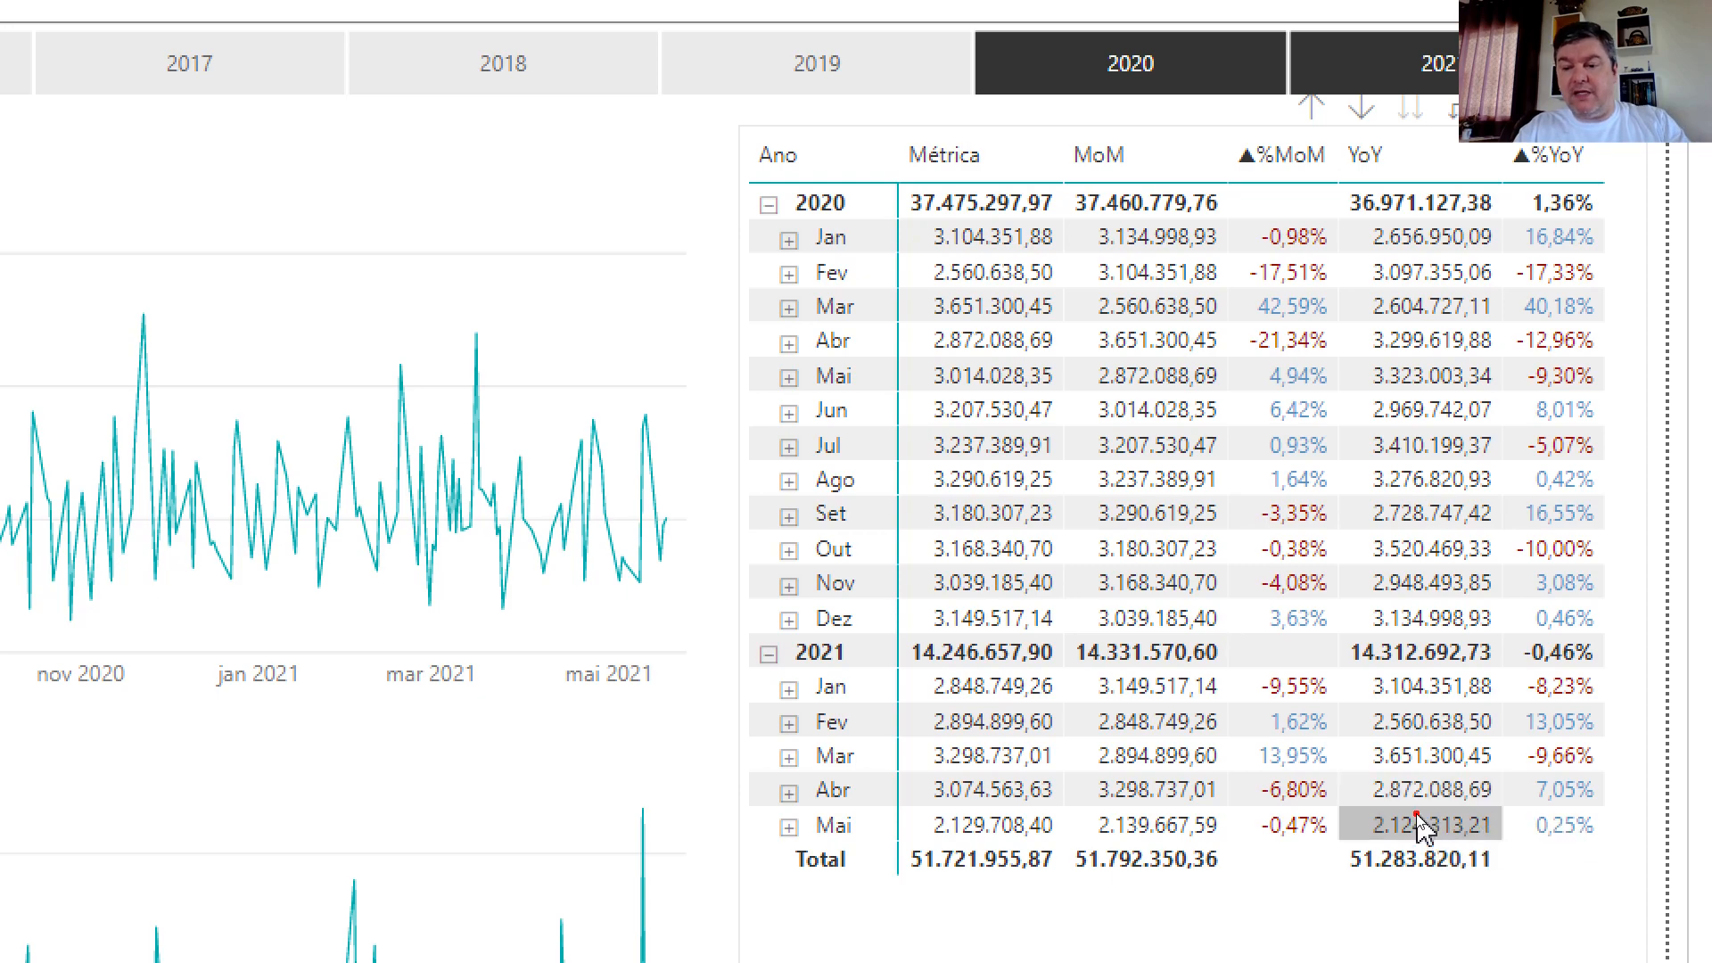
{"action": "left_click_drag", "start_coordinate": [1341, 770], "coordinate": [1505, 812]}
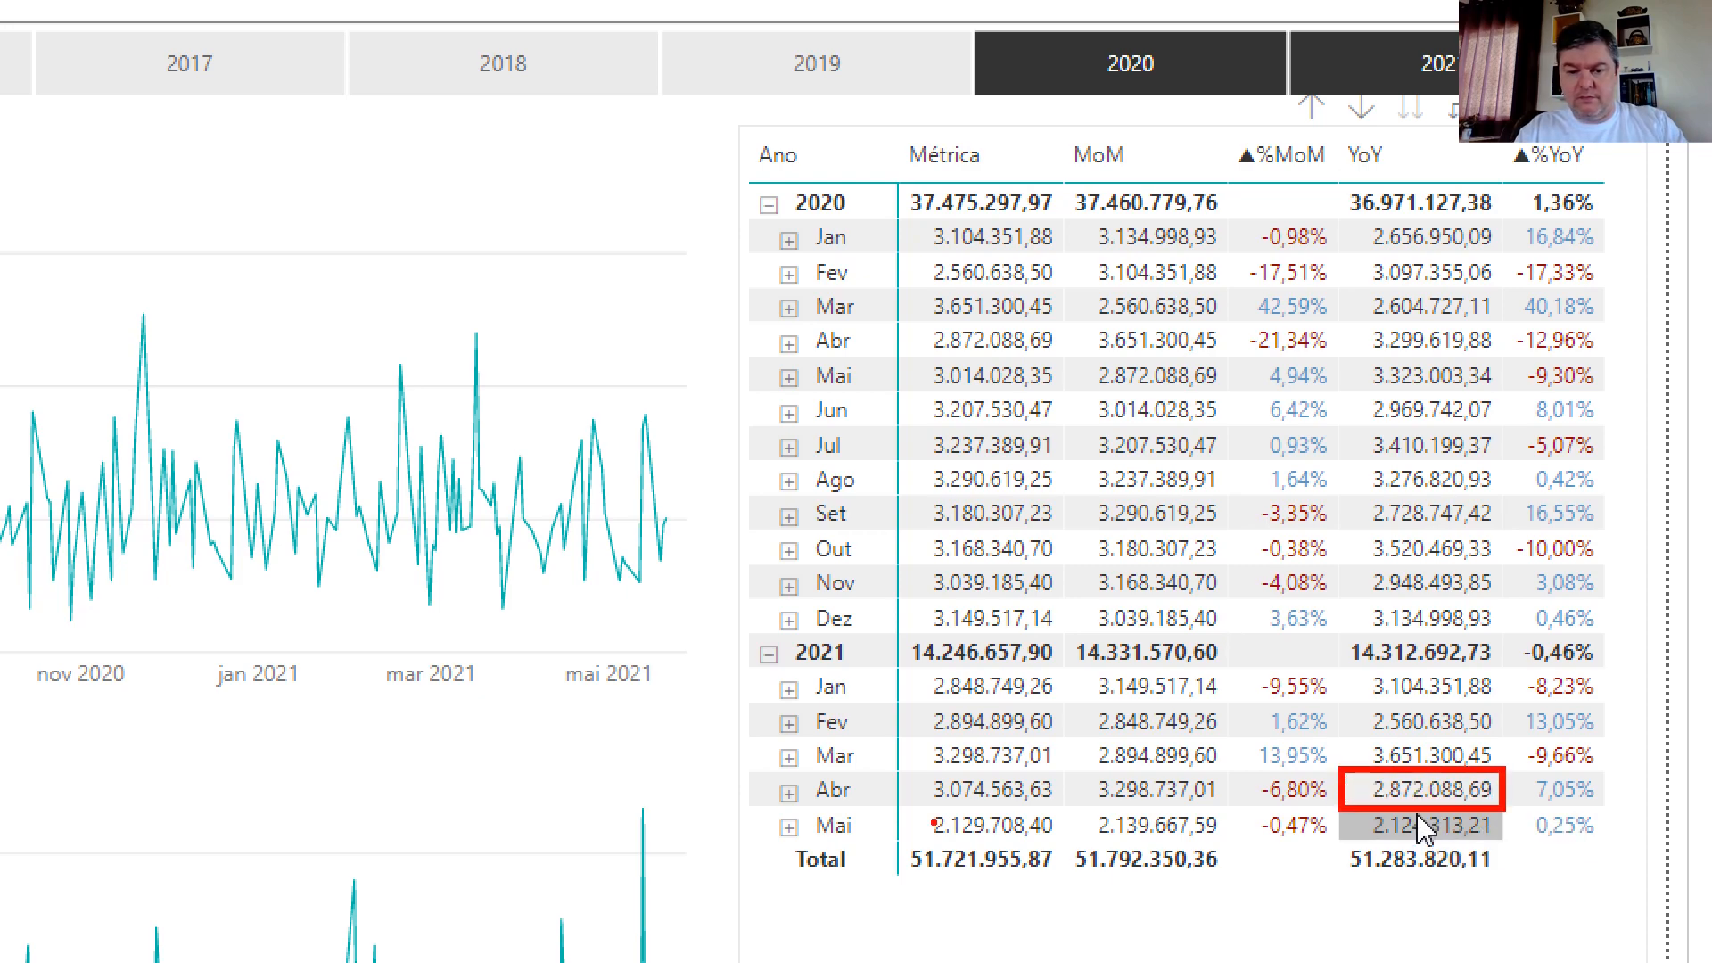
Frame the April 2021 label and the April 2020 Métrica value in red, and draw an arrow from the April 2021 YoY value to April 2020.
{"action": "left_click_drag", "start_coordinate": [754, 770], "coordinate": [896, 814]}
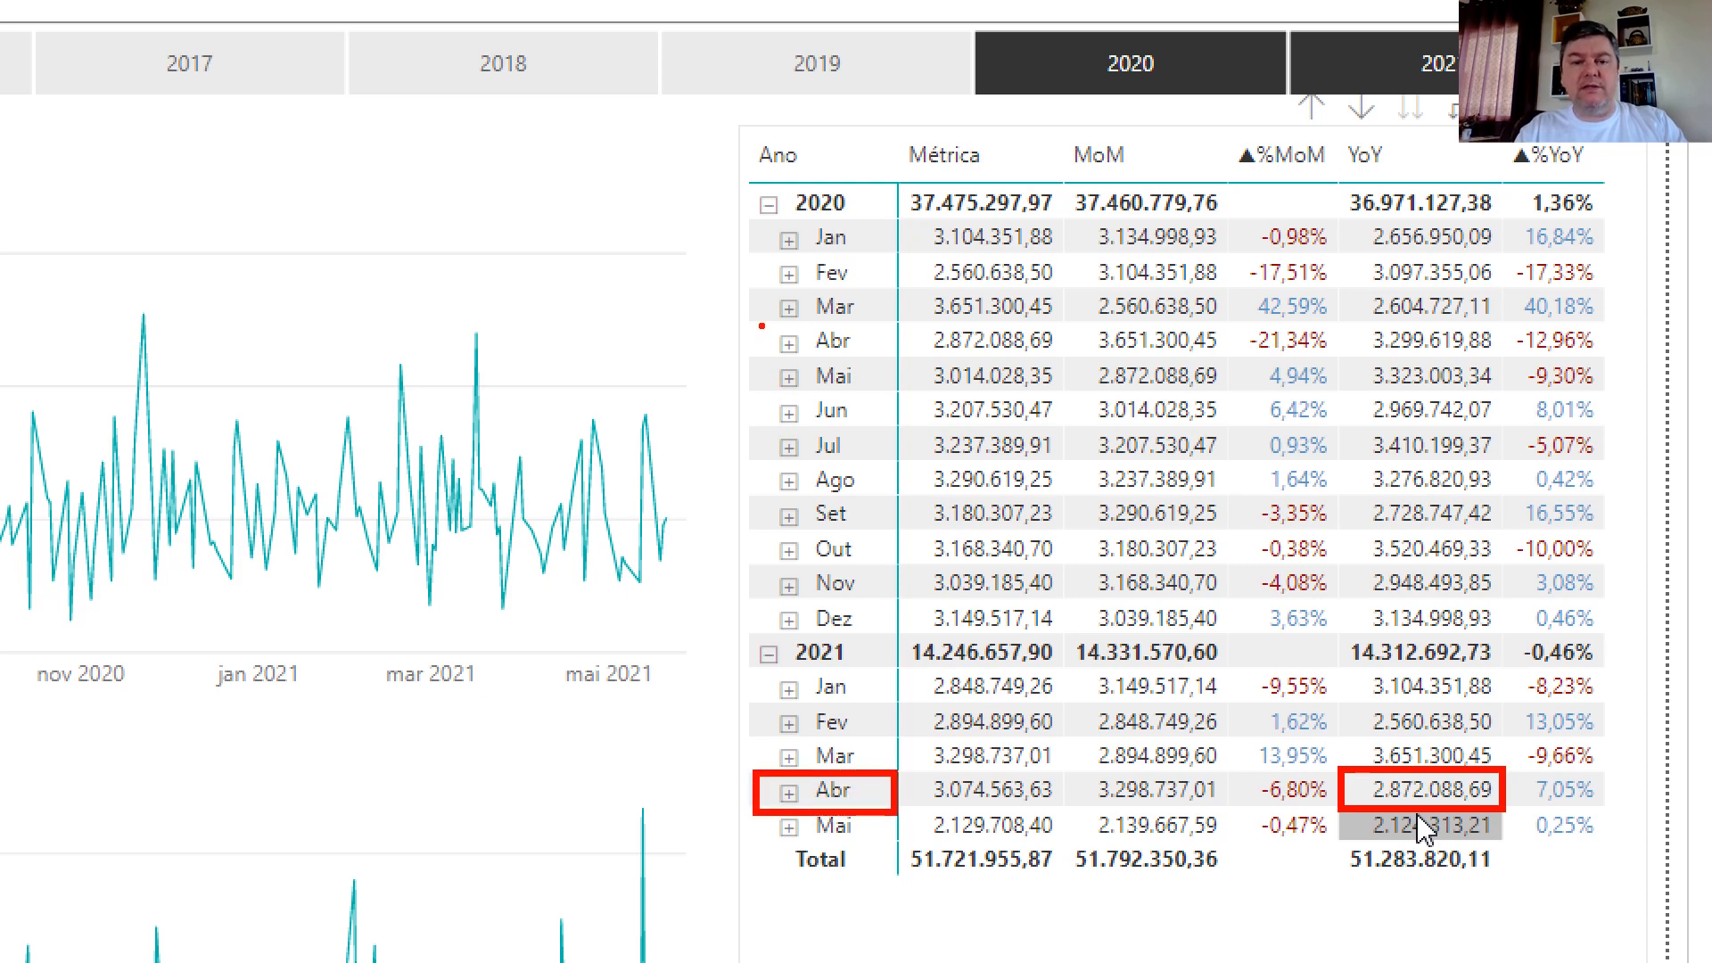
{"action": "mouse_move", "coordinate": [753, 318]}
{"action": "left_mouse_down"}
{"action": "mouse_move", "coordinate": [813, 357]}
{"action": "mouse_move", "coordinate": [1072, 361]}
{"action": "left_mouse_up"}
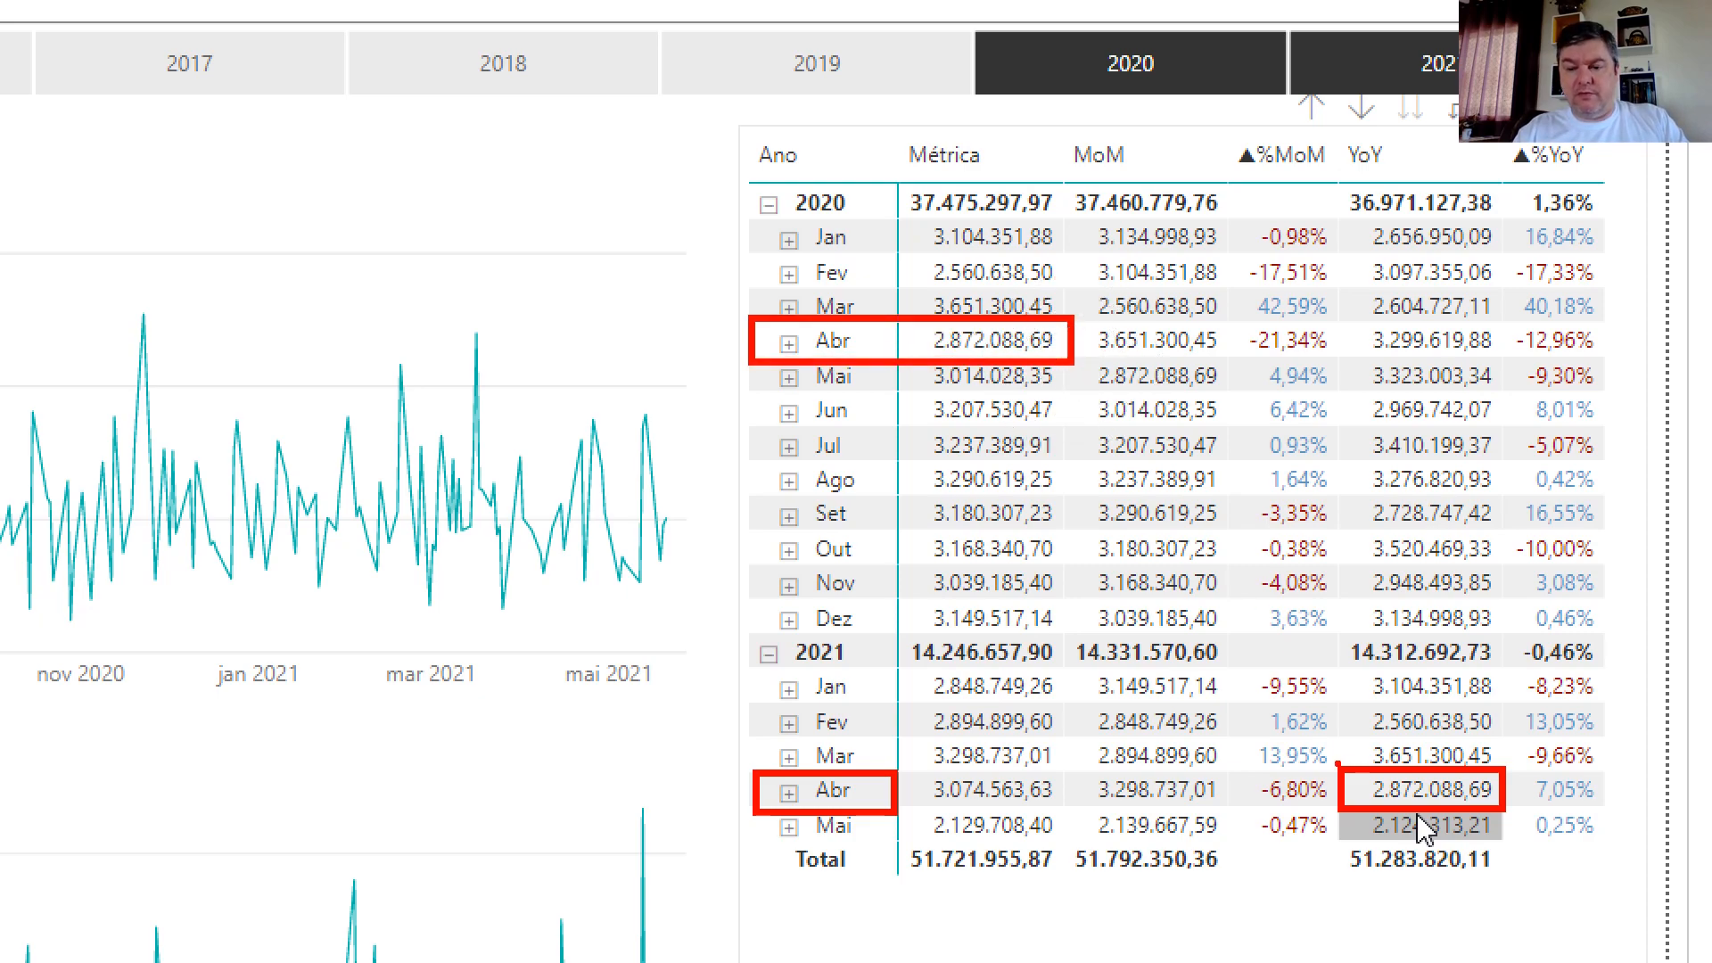
{"action": "mouse_move", "coordinate": [1338, 764]}
{"action": "left_mouse_down"}
{"action": "mouse_move", "coordinate": [1086, 420]}
{"action": "mouse_move", "coordinate": [1070, 361]}
{"action": "left_mouse_up"}
{"action": "mouse_move", "coordinate": [1517, 764]}
{"action": "left_mouse_down"}
{"action": "mouse_move", "coordinate": [1608, 811]}
{"action": "mouse_move", "coordinate": [1649, 667]}
{"action": "left_mouse_up"}
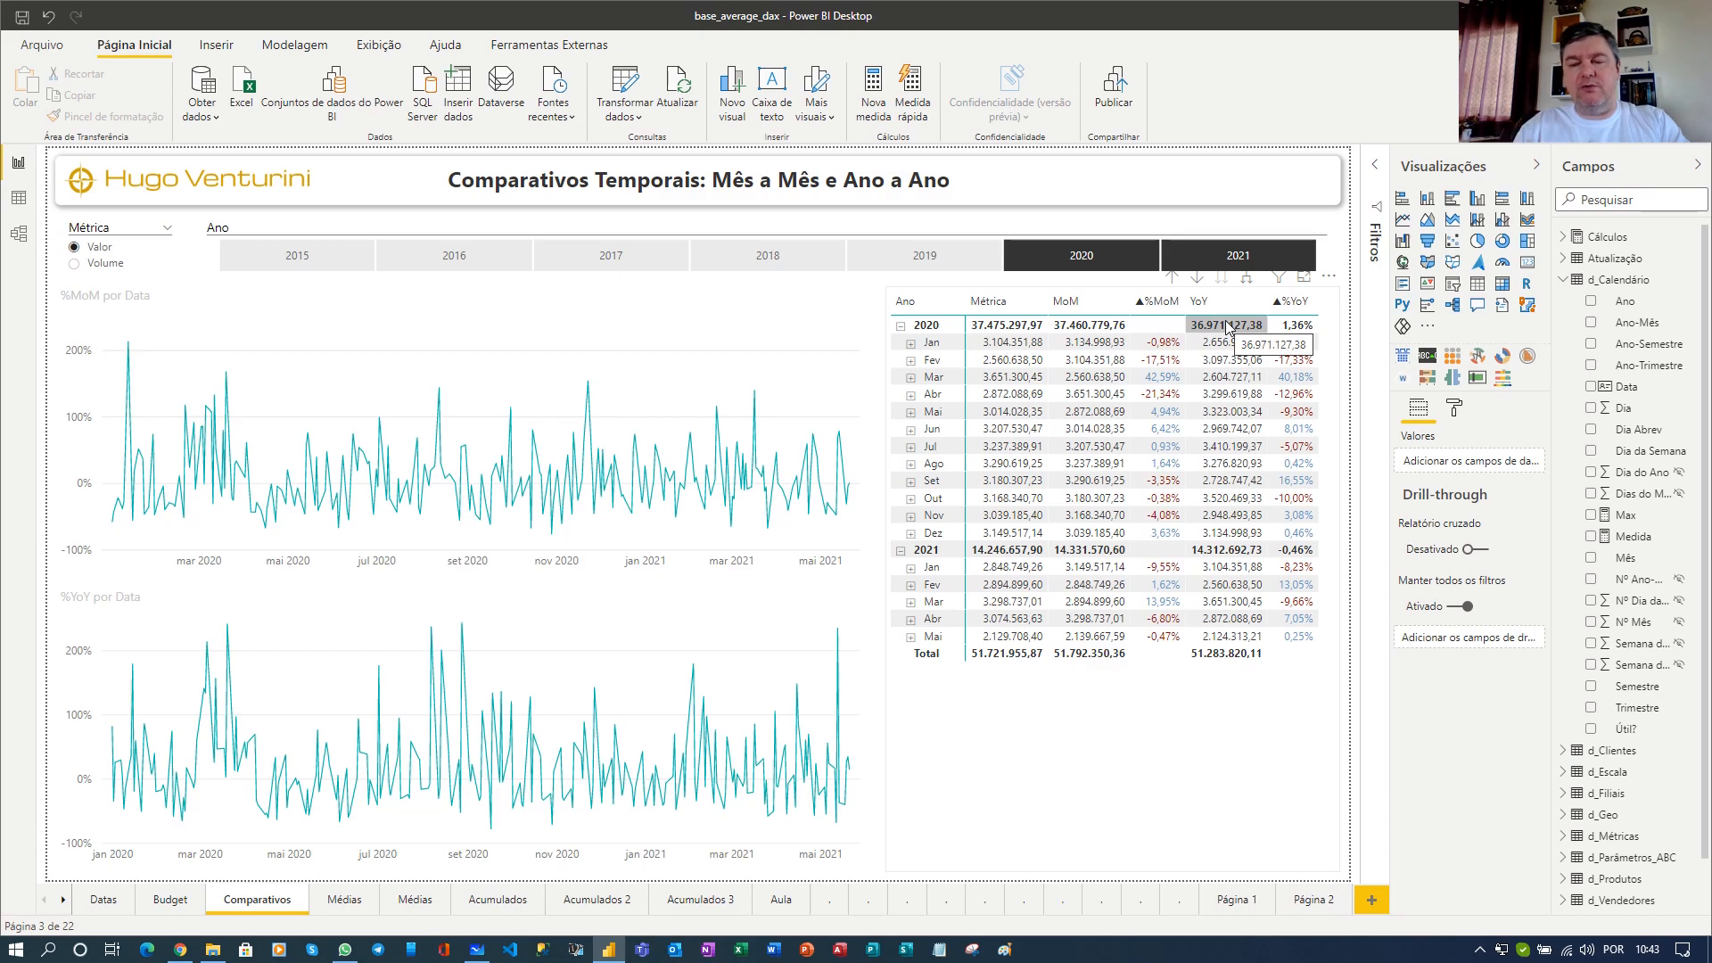
Open the YoY measure from the Comparativos folder of Cálculos and frame its SAMEPERIODLASTYEAR('d_Calendário'[Data]) expression in red.
{"action": "left_click", "coordinate": [1564, 239]}
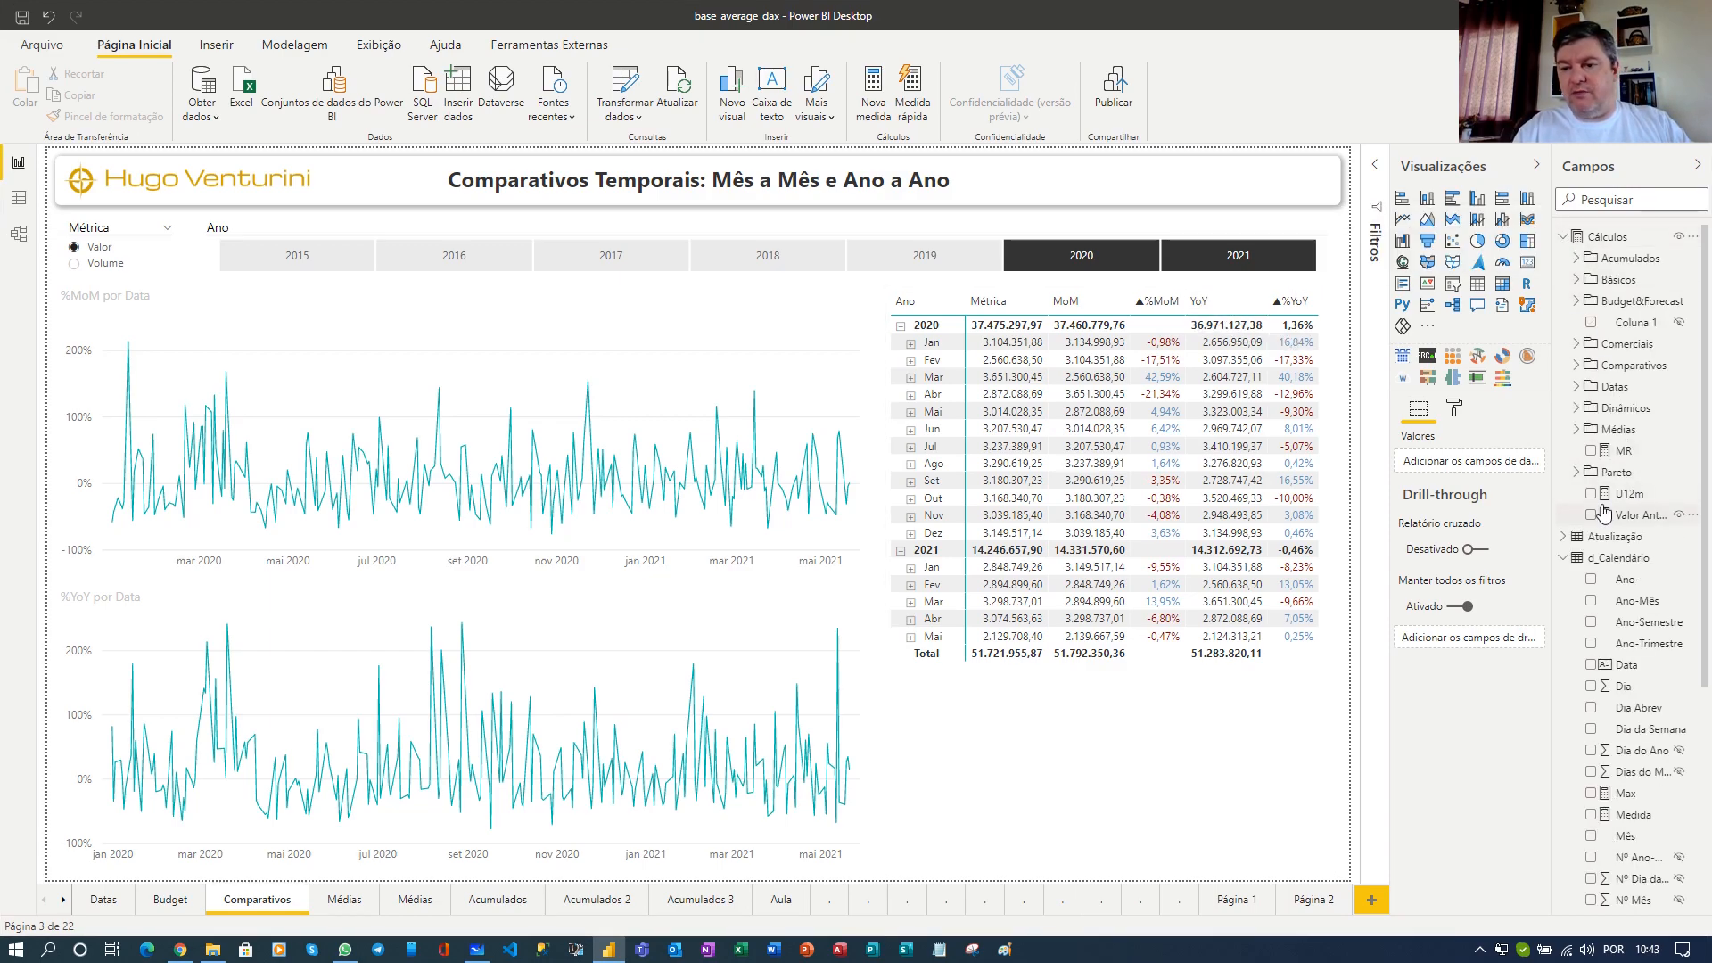
{"action": "left_click", "coordinate": [1577, 366]}
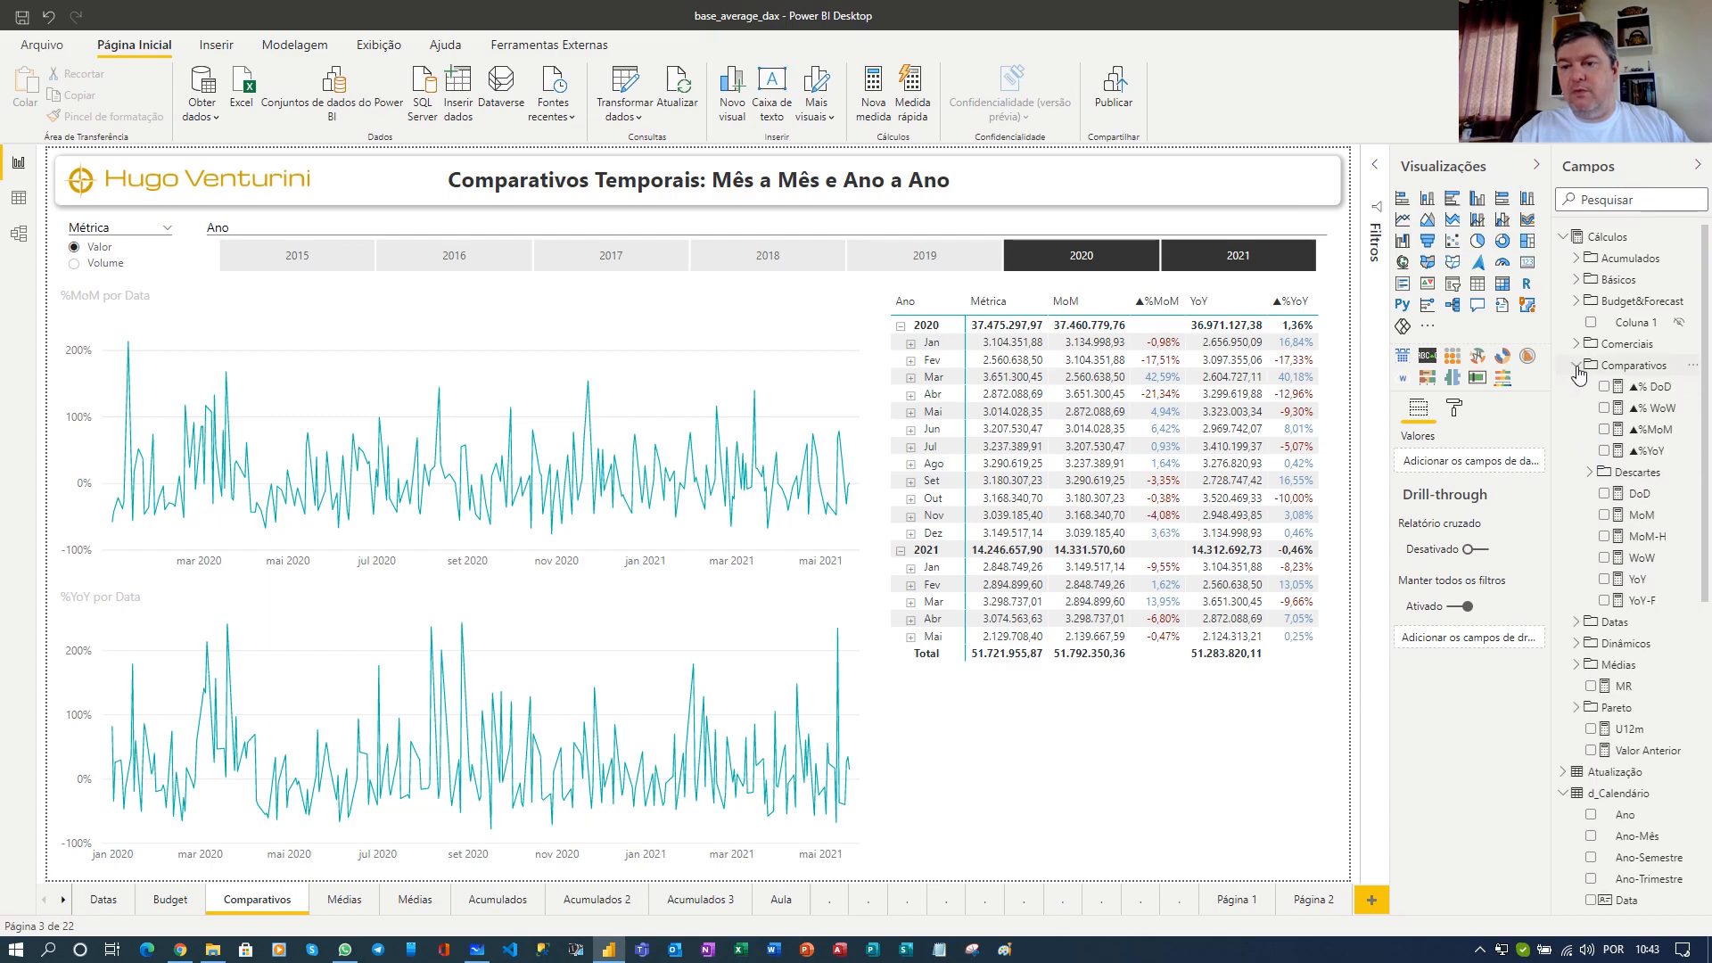
{"action": "left_click", "coordinate": [1637, 579]}
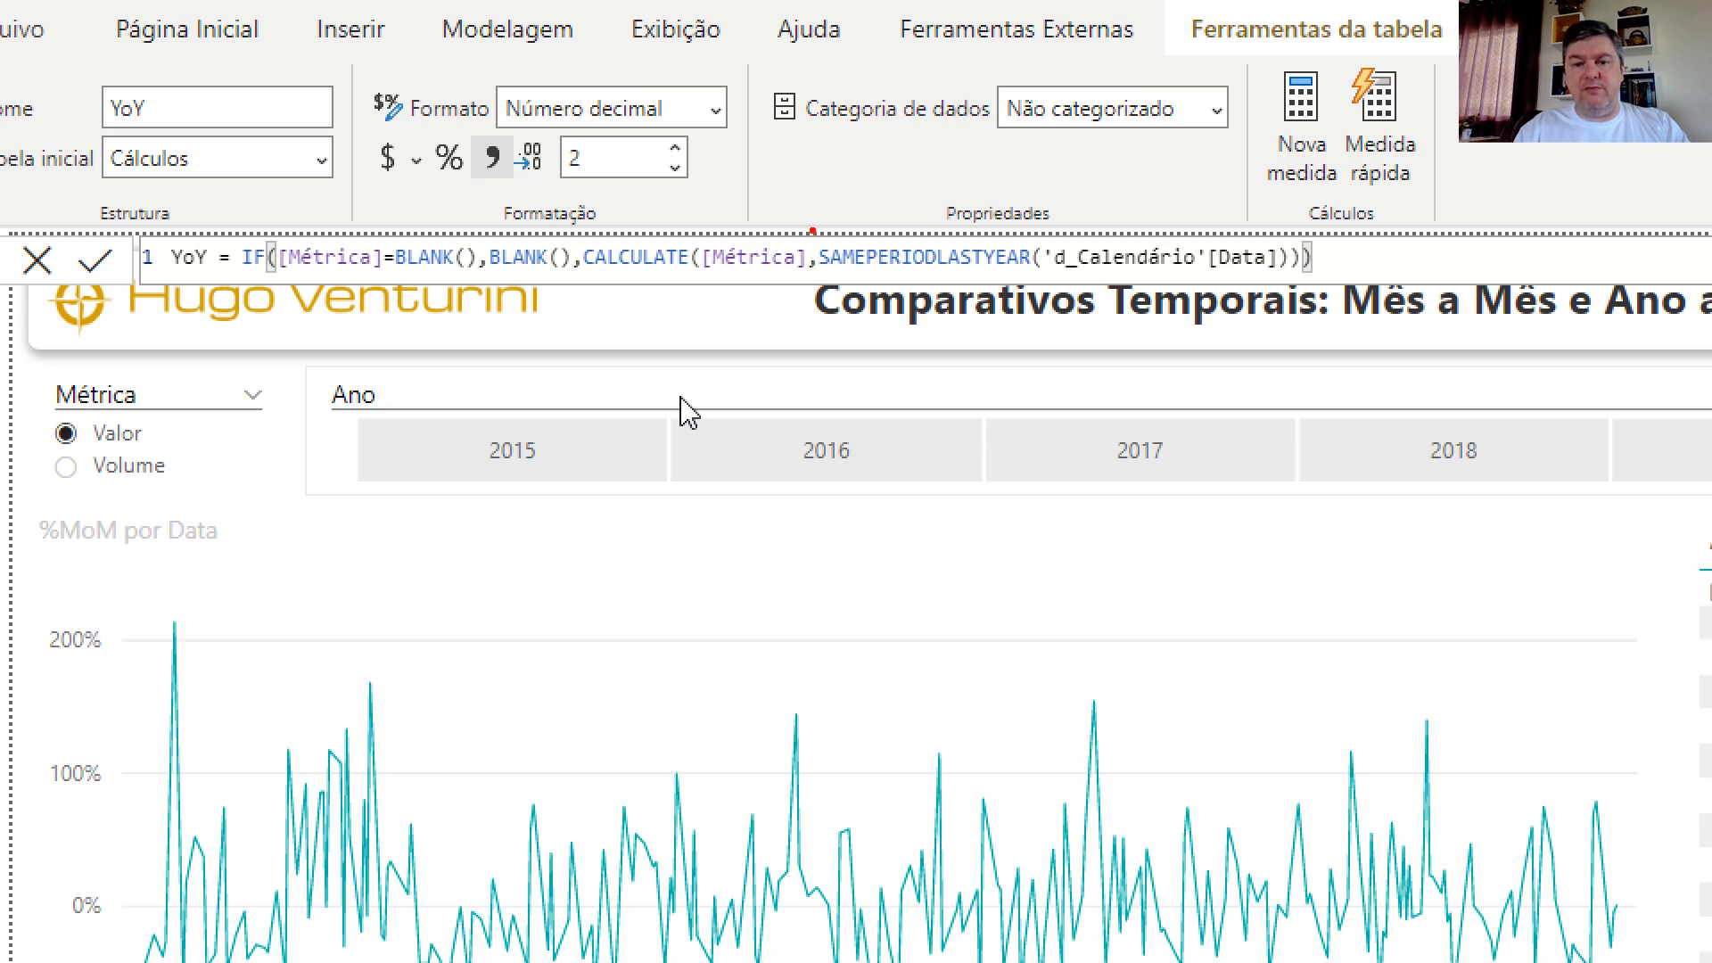
{"action": "mouse_move", "coordinate": [812, 230]}
{"action": "left_mouse_down"}
{"action": "mouse_move", "coordinate": [1032, 270]}
{"action": "mouse_move", "coordinate": [1328, 283]}
{"action": "left_mouse_up"}
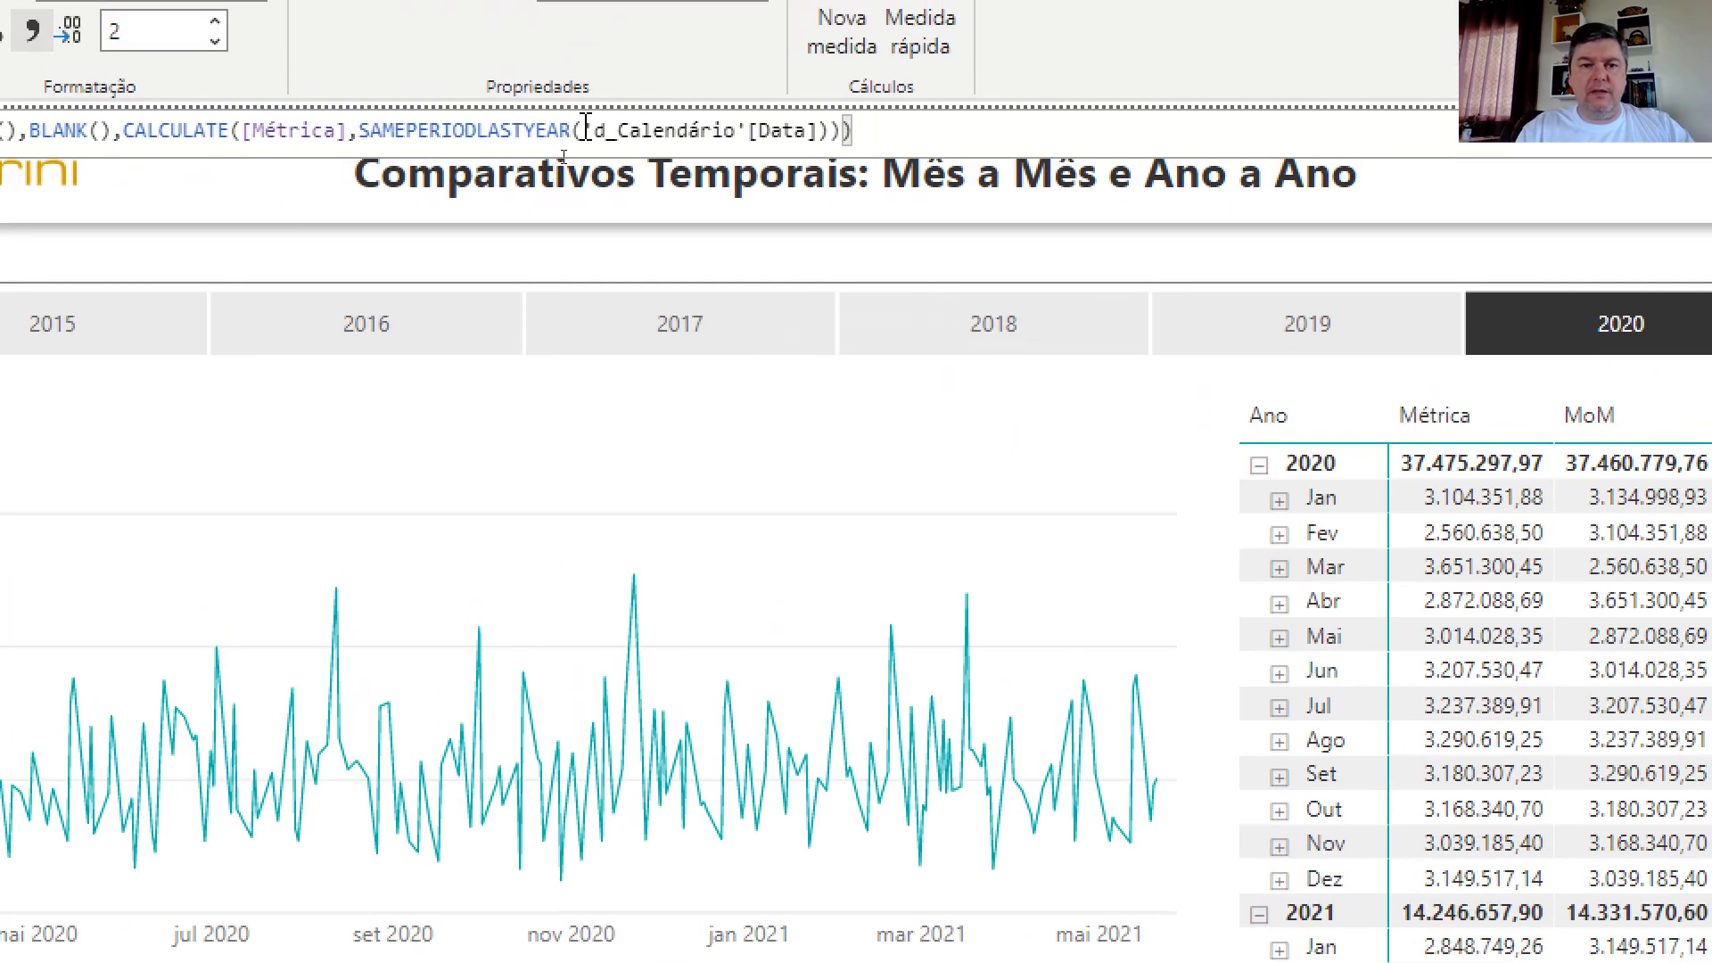
Replace 'd_Calendário'[Data] with f_Dados[Data] in the YoY measure and expand May 2021 in the matrix to inspect its daily rows.
{"action": "left_click_drag", "start_coordinate": [586, 125], "coordinate": [822, 131]}
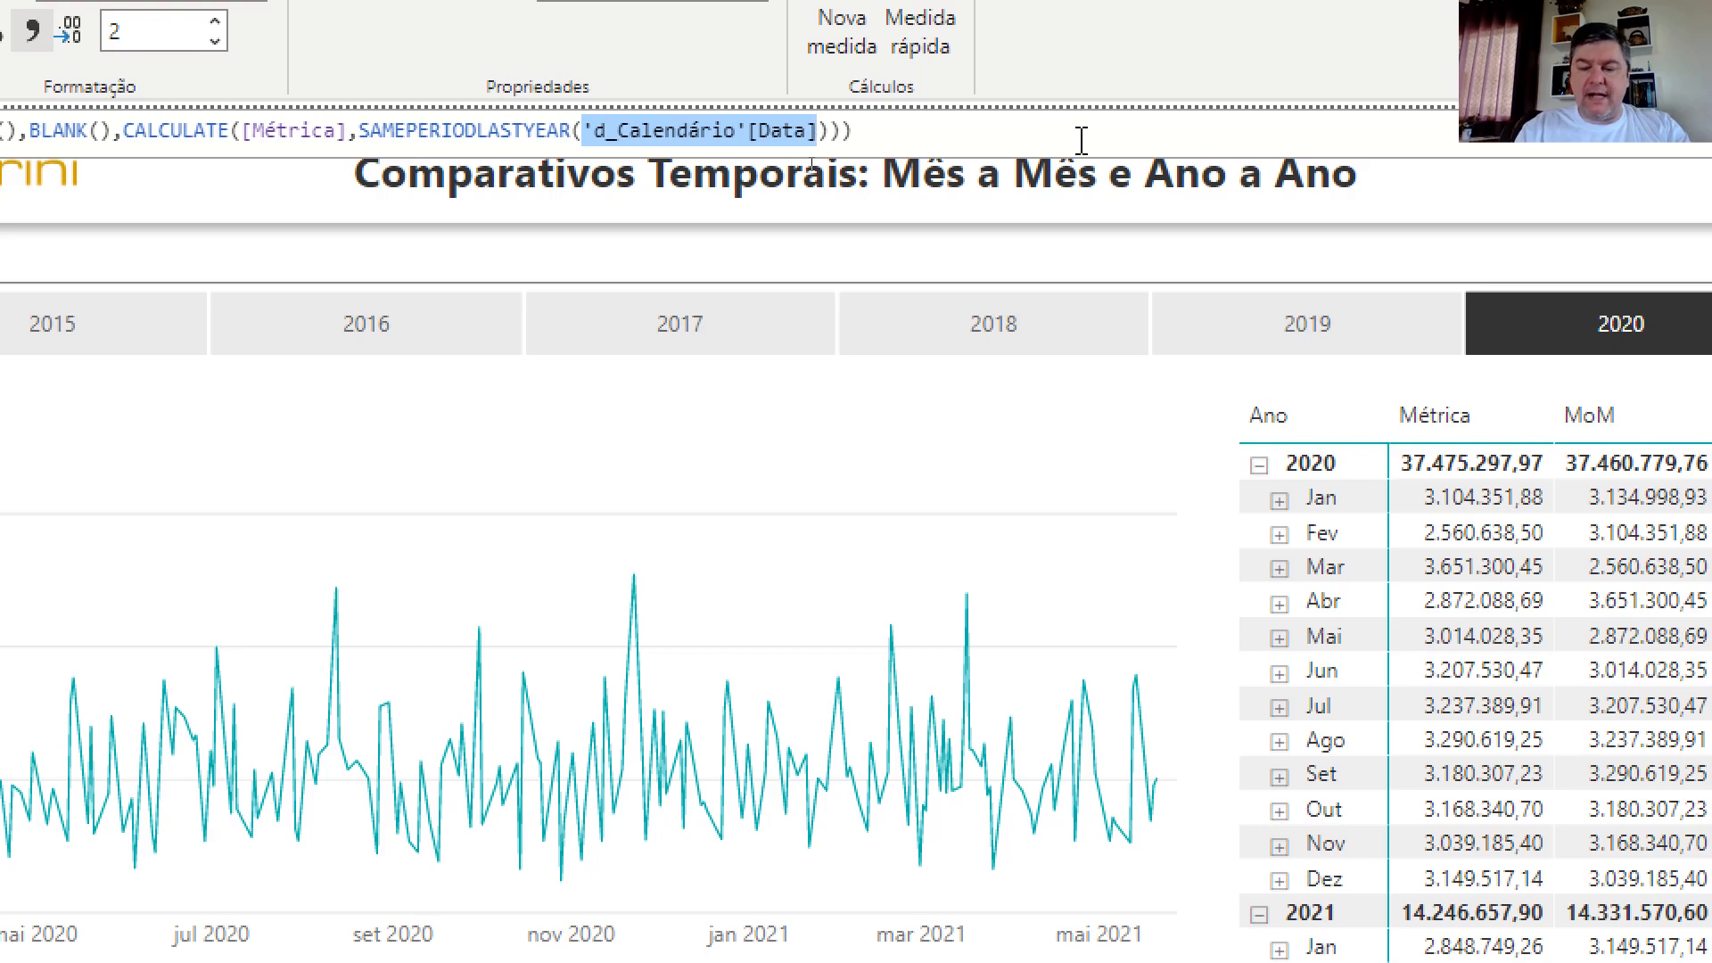
{"action": "key", "text": "Delete"}
{"action": "type", "text": "data"}
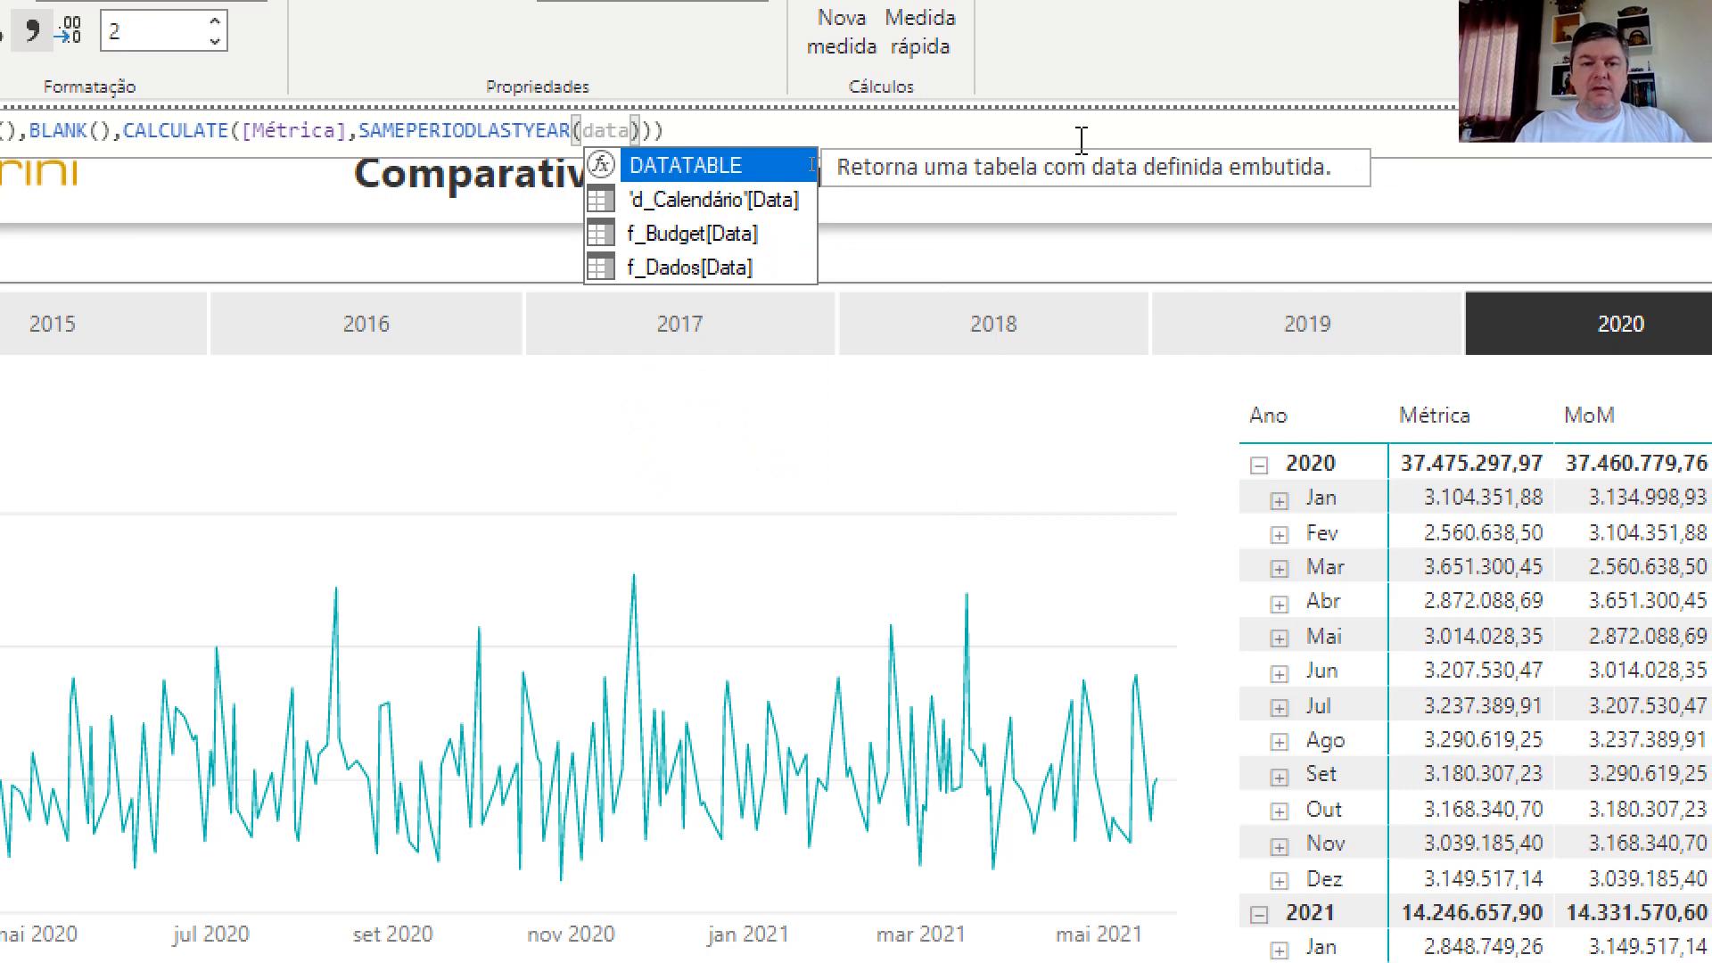
{"action": "key", "text": "Down"}
{"action": "key", "text": "Down"}
{"action": "key", "text": "Down"}
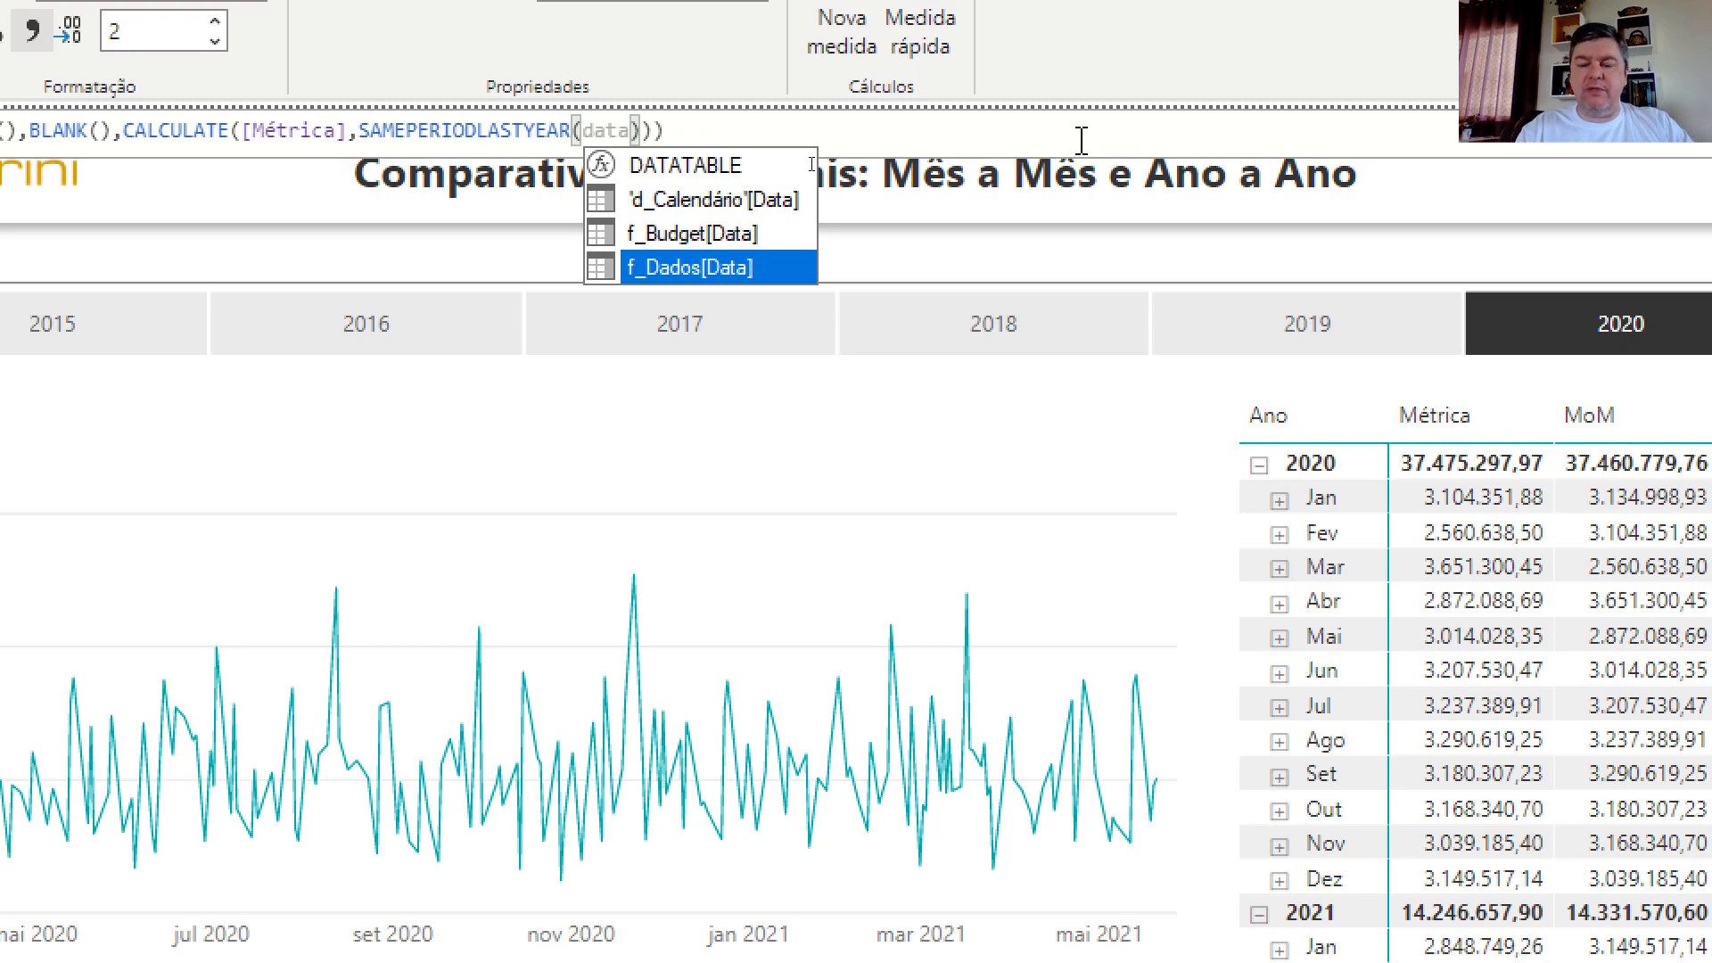
{"action": "key", "text": "Tab"}
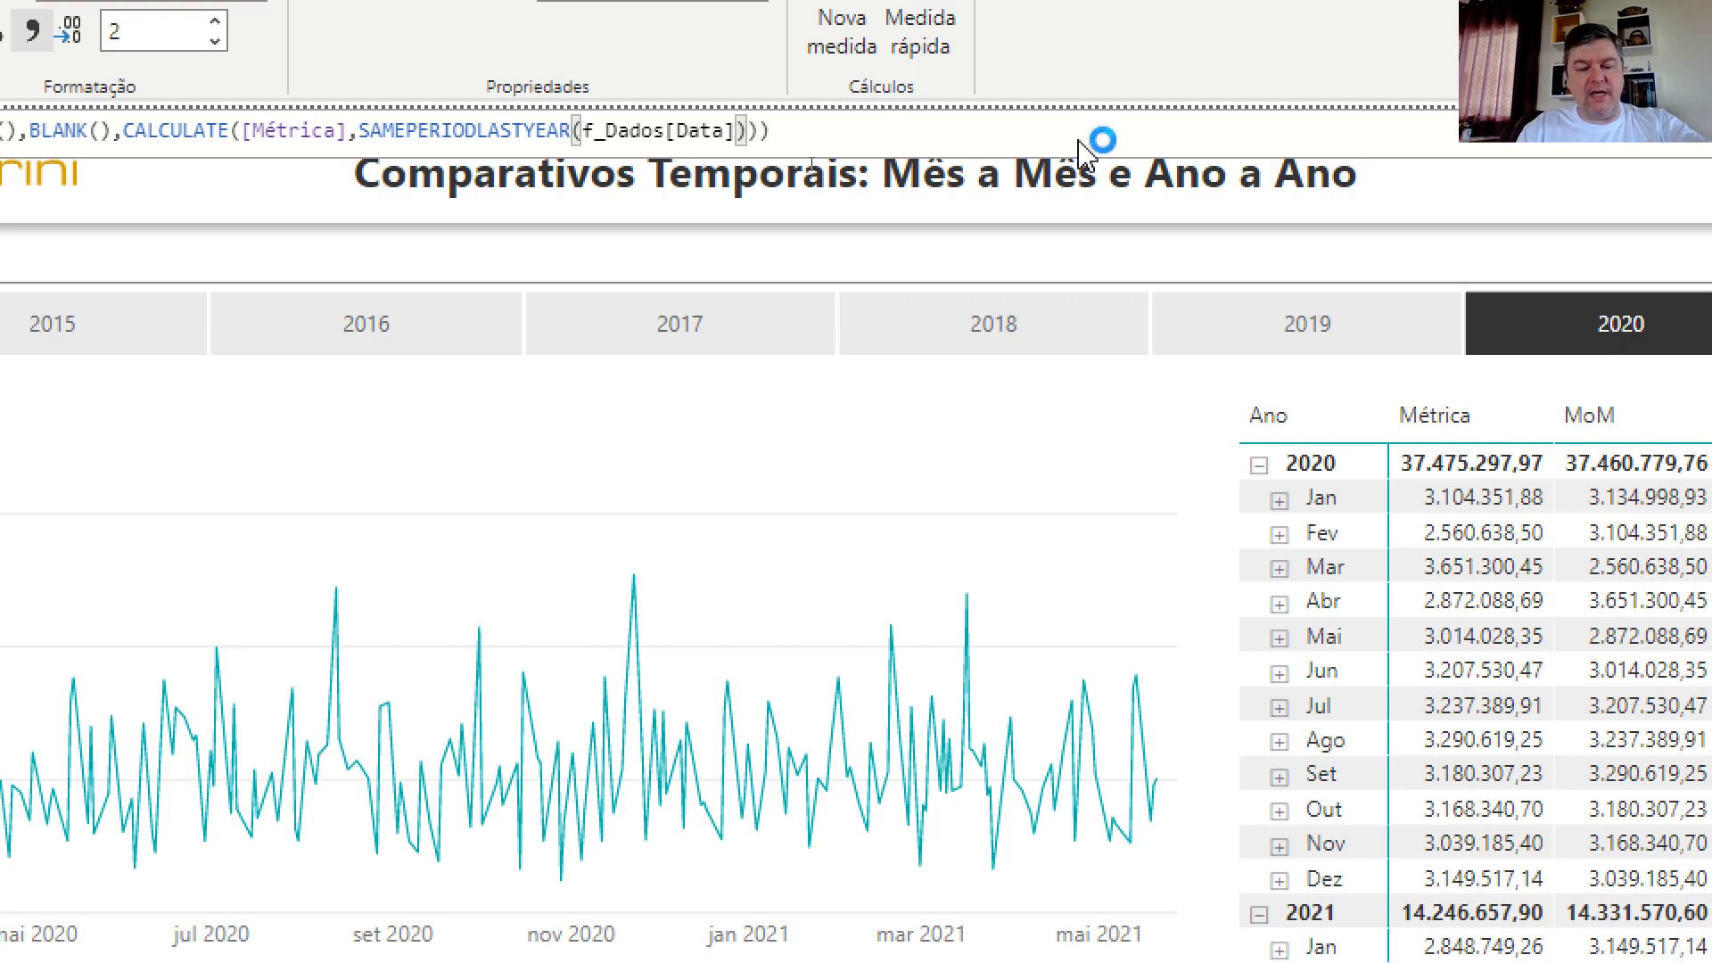
{"action": "key", "text": "Return"}
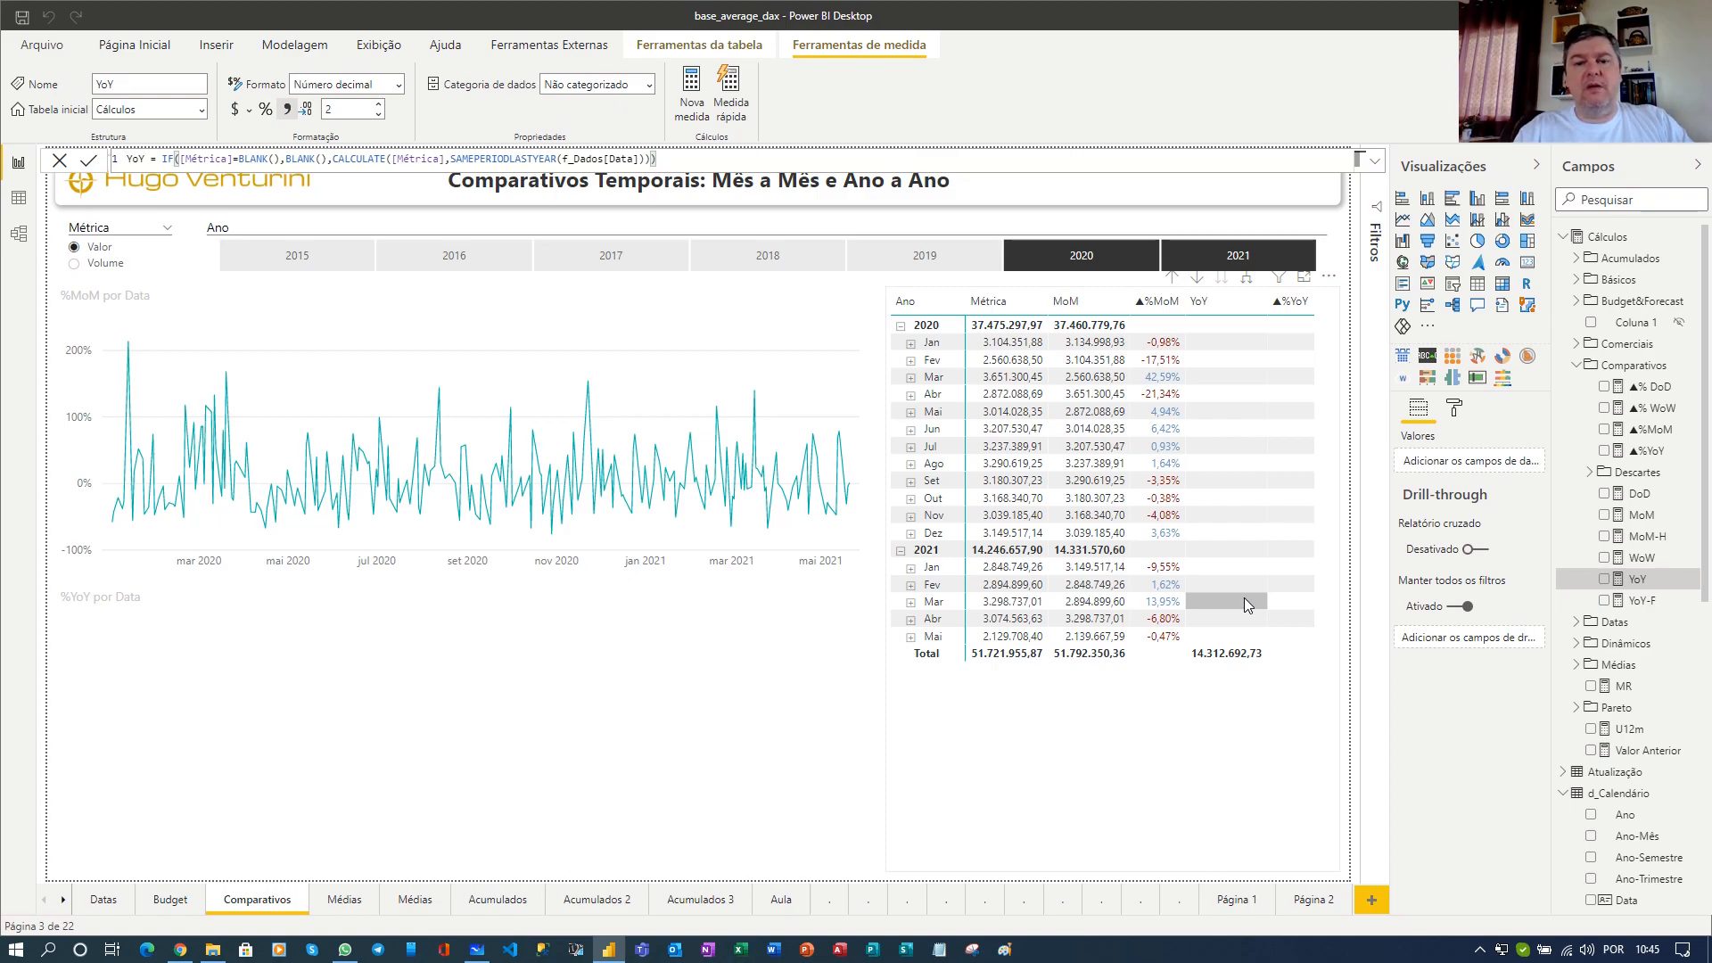
{"action": "left_click", "coordinate": [910, 639]}
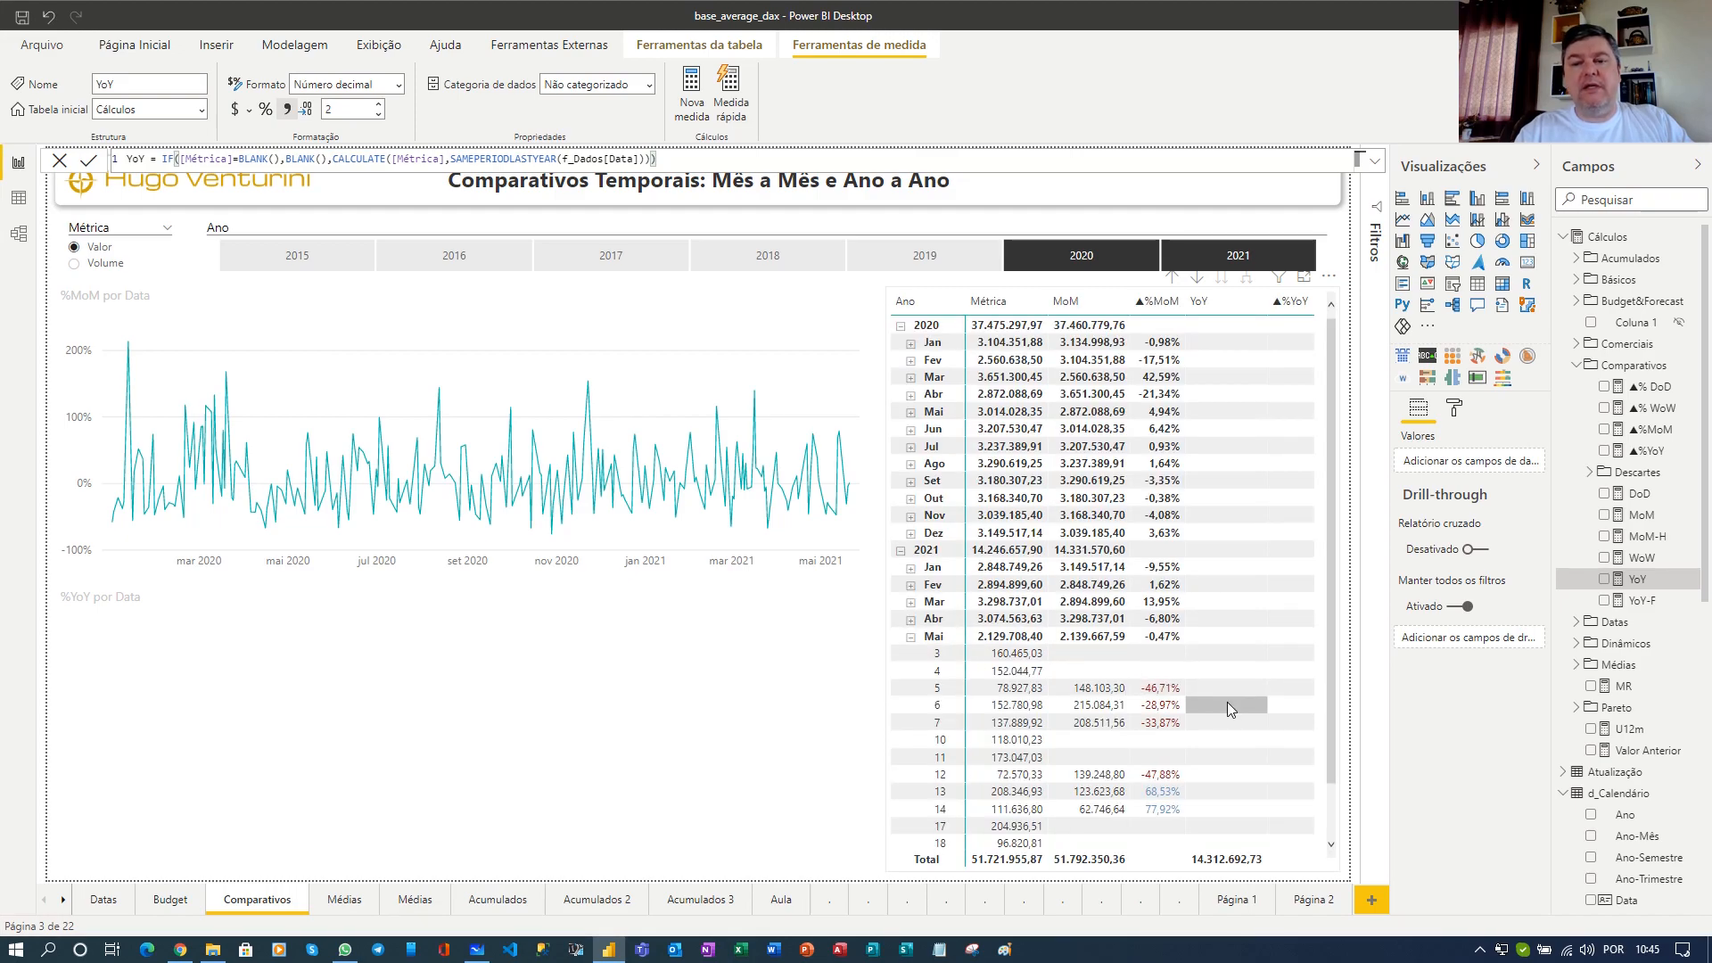
{"action": "scroll", "coordinate": [1228, 703], "scroll_direction": "down", "scroll_amount": 1}
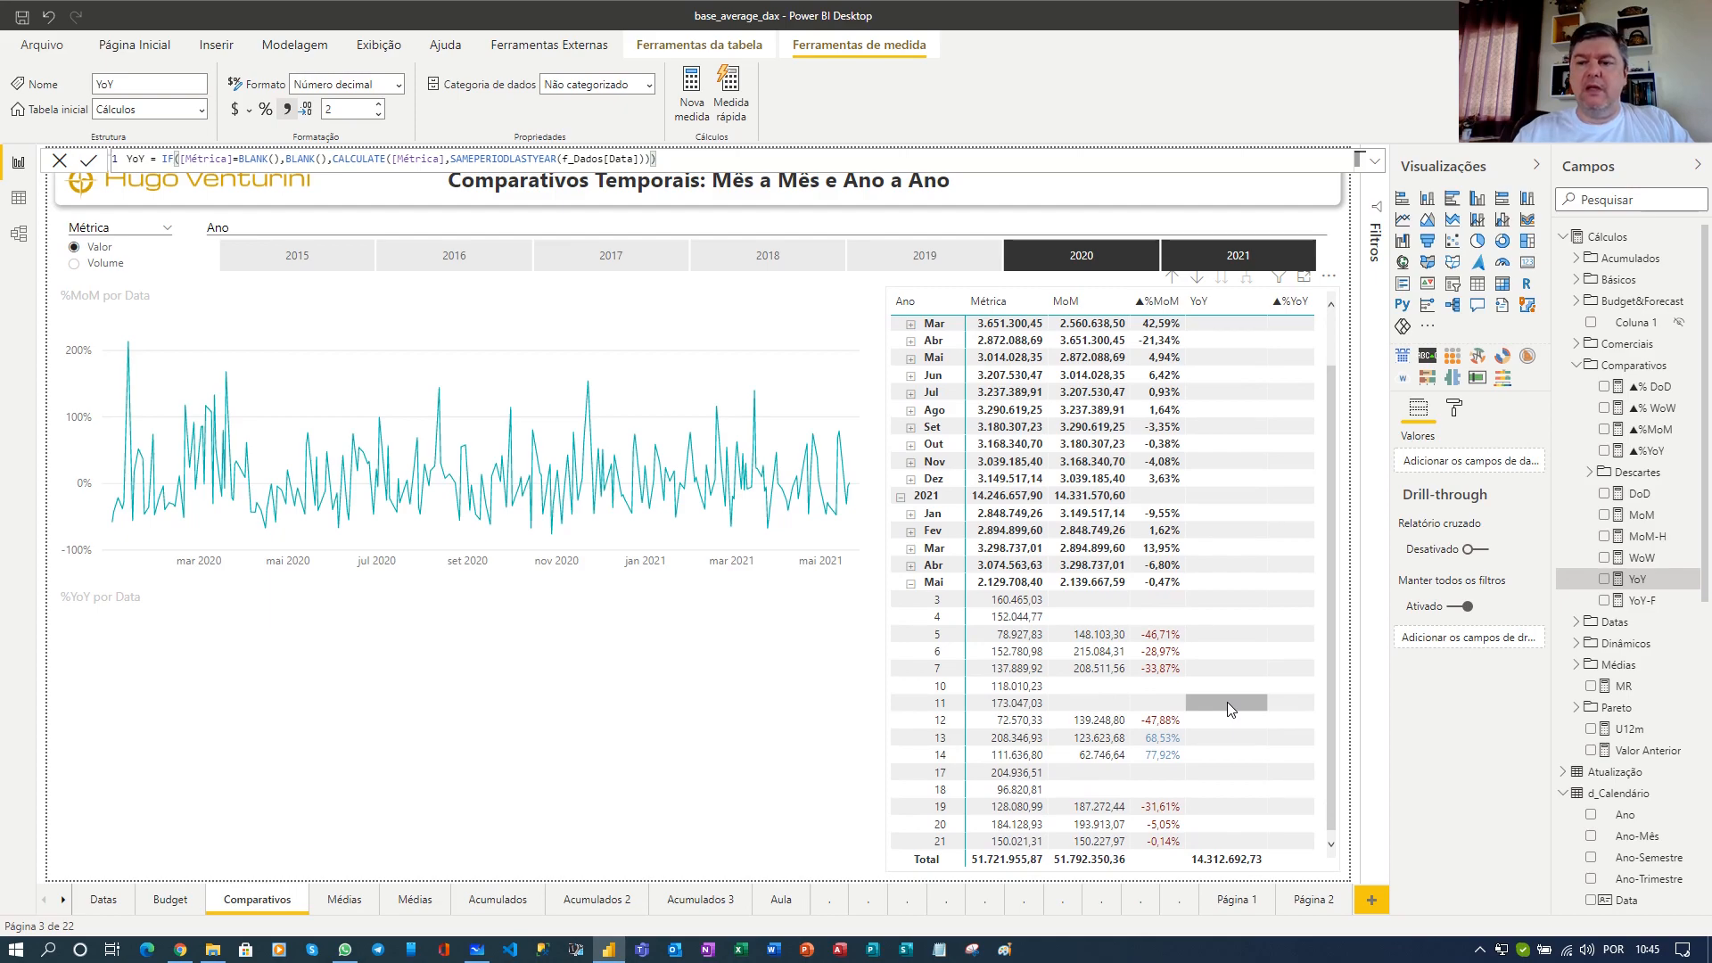
Open the MoM measure and replace 'd_Calendário'[Data] with f_Dados[Data] inside its DATEADD function.
{"action": "left_click", "coordinate": [1642, 517]}
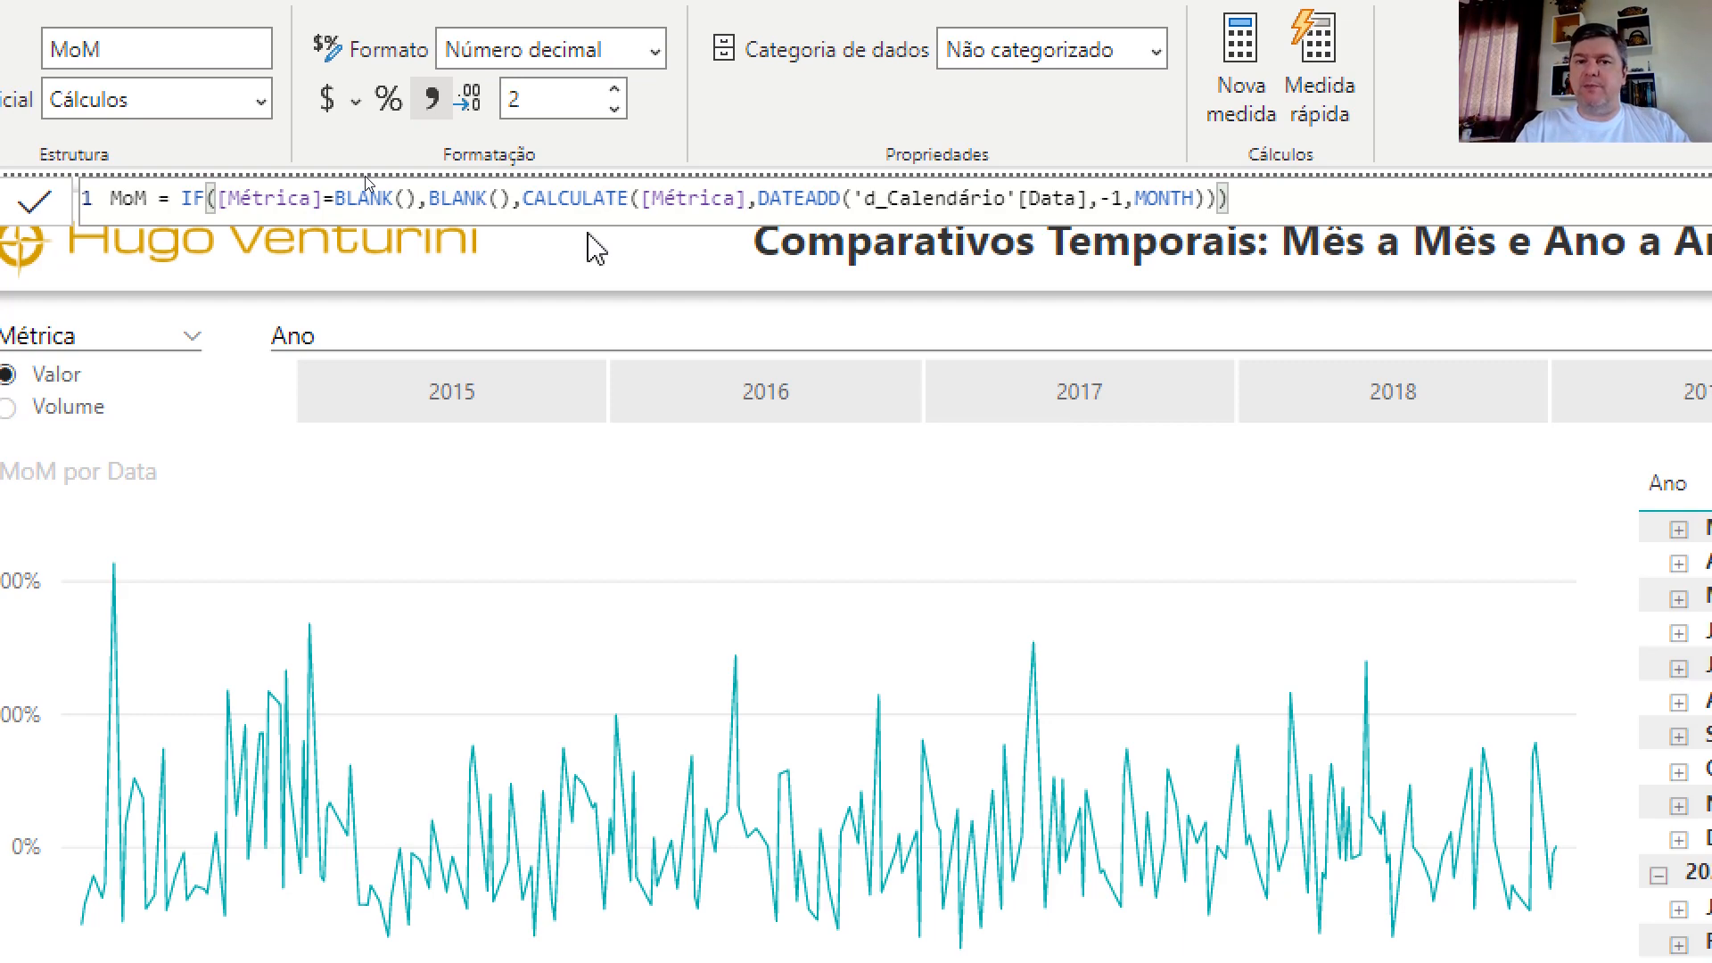
{"action": "left_click", "coordinate": [854, 200]}
{"action": "left_click_drag", "start_coordinate": [856, 202], "coordinate": [1088, 202]}
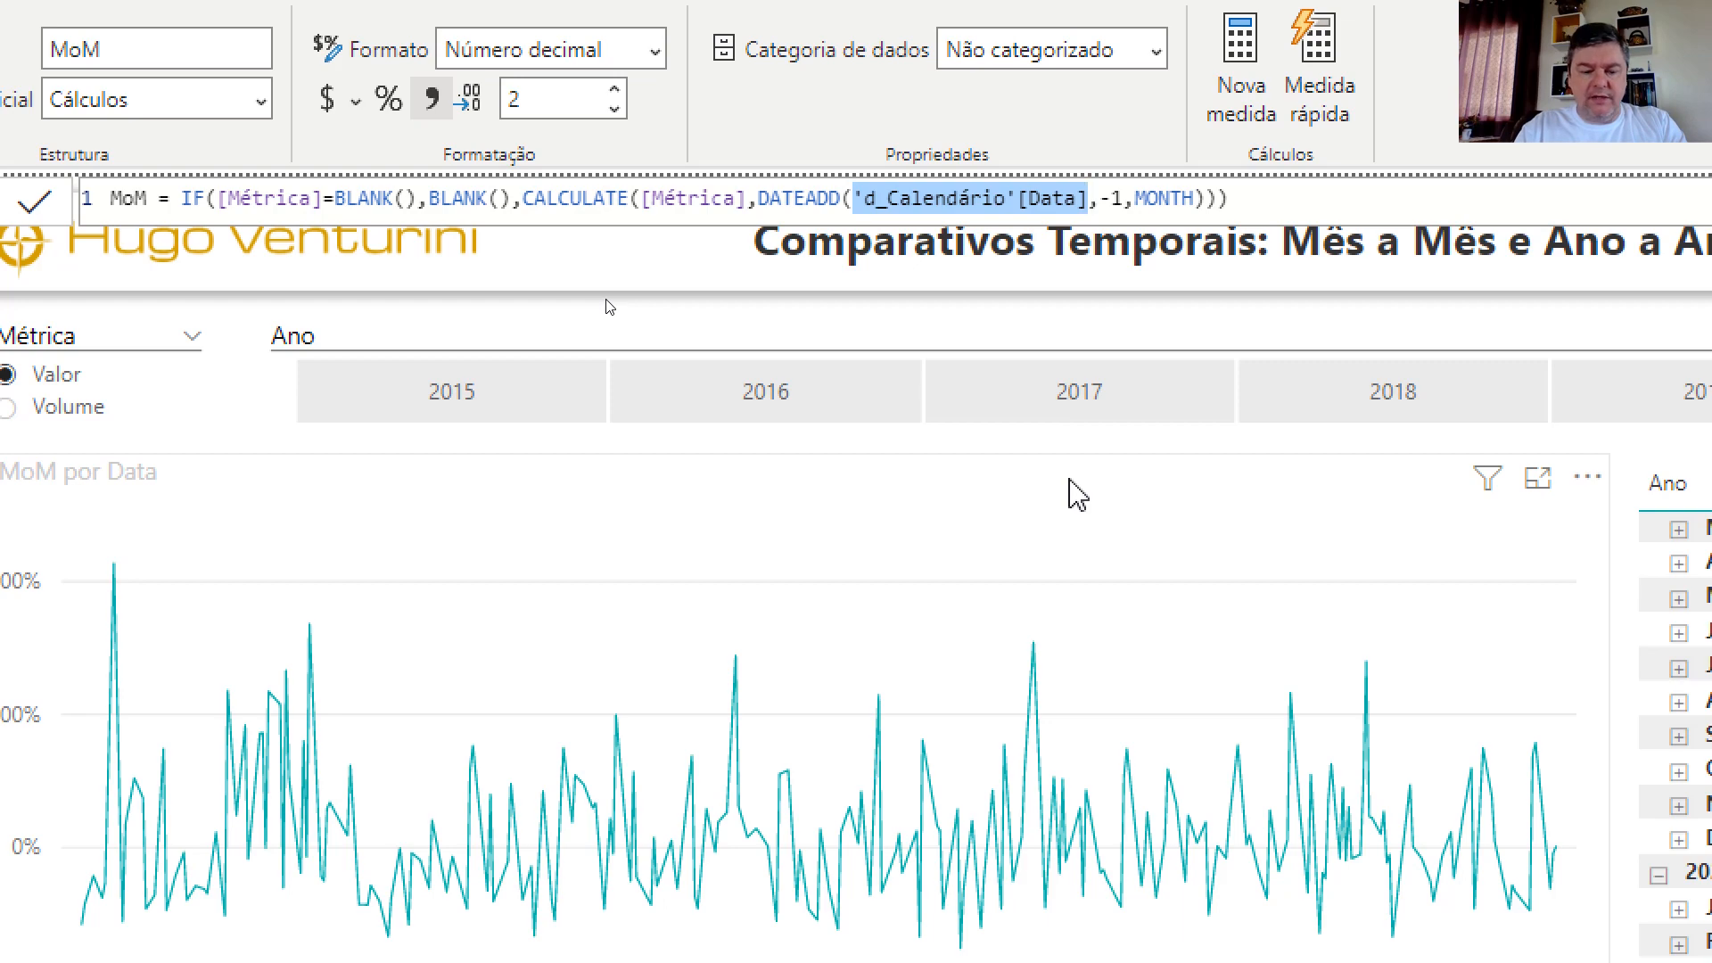
{"action": "type", "text": "data"}
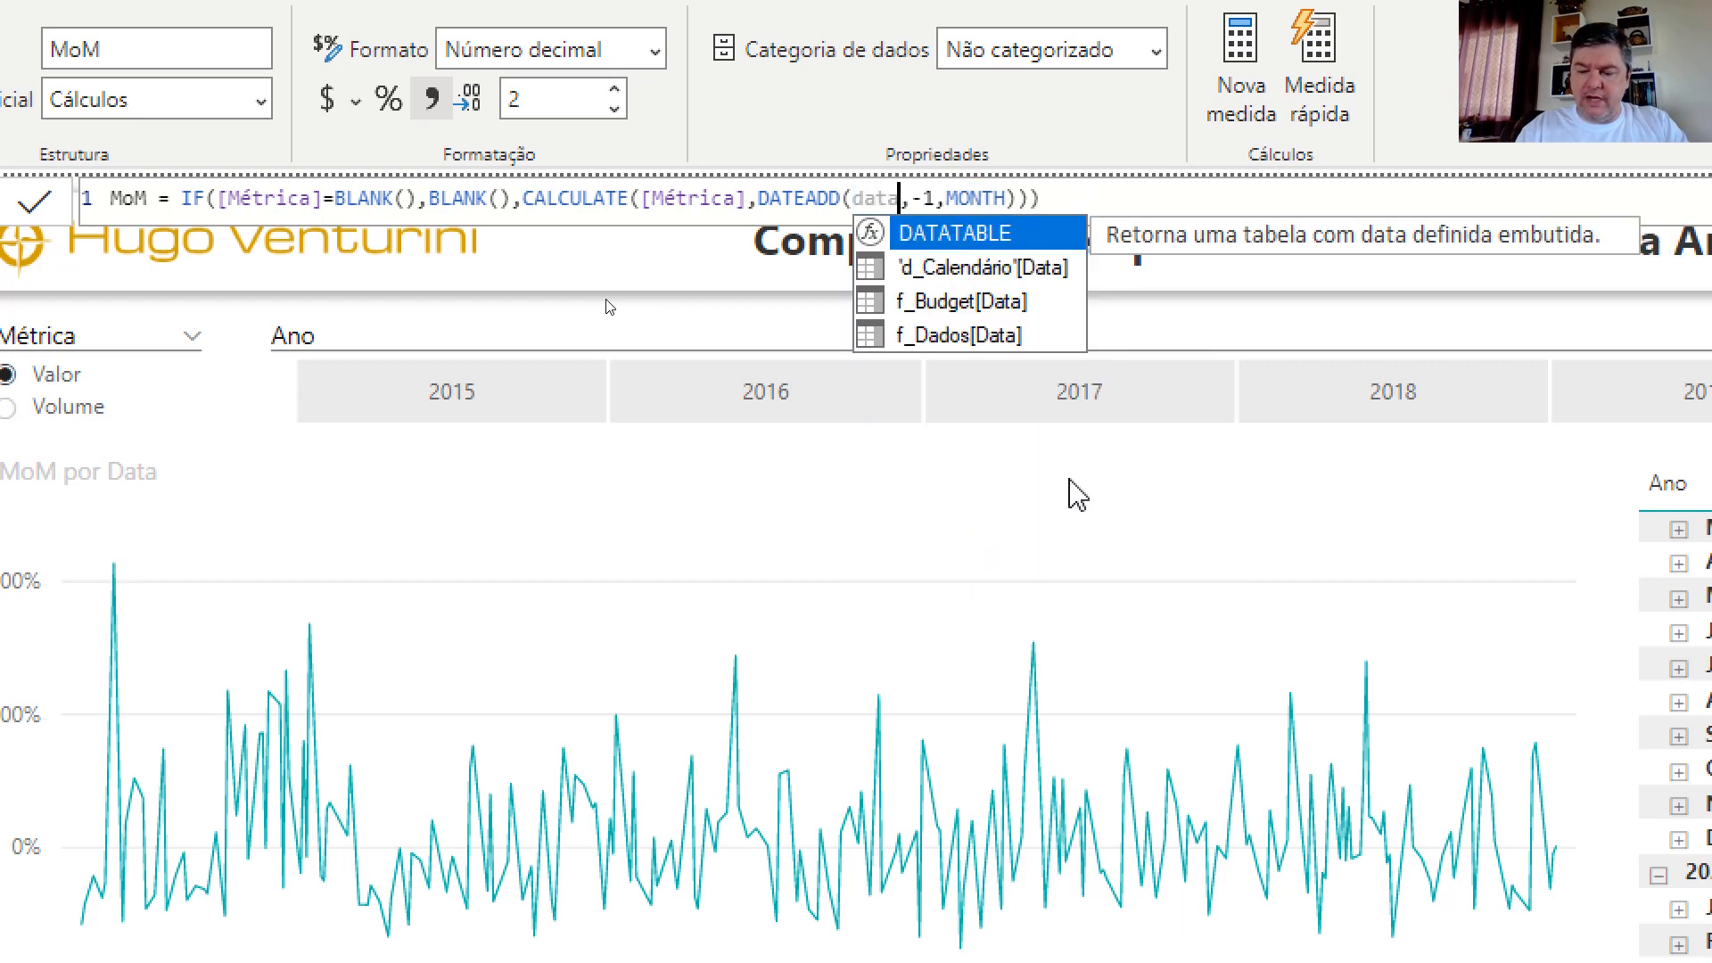
{"action": "key", "text": "Down"}
{"action": "key", "text": "Down"}
{"action": "key", "text": "Down"}
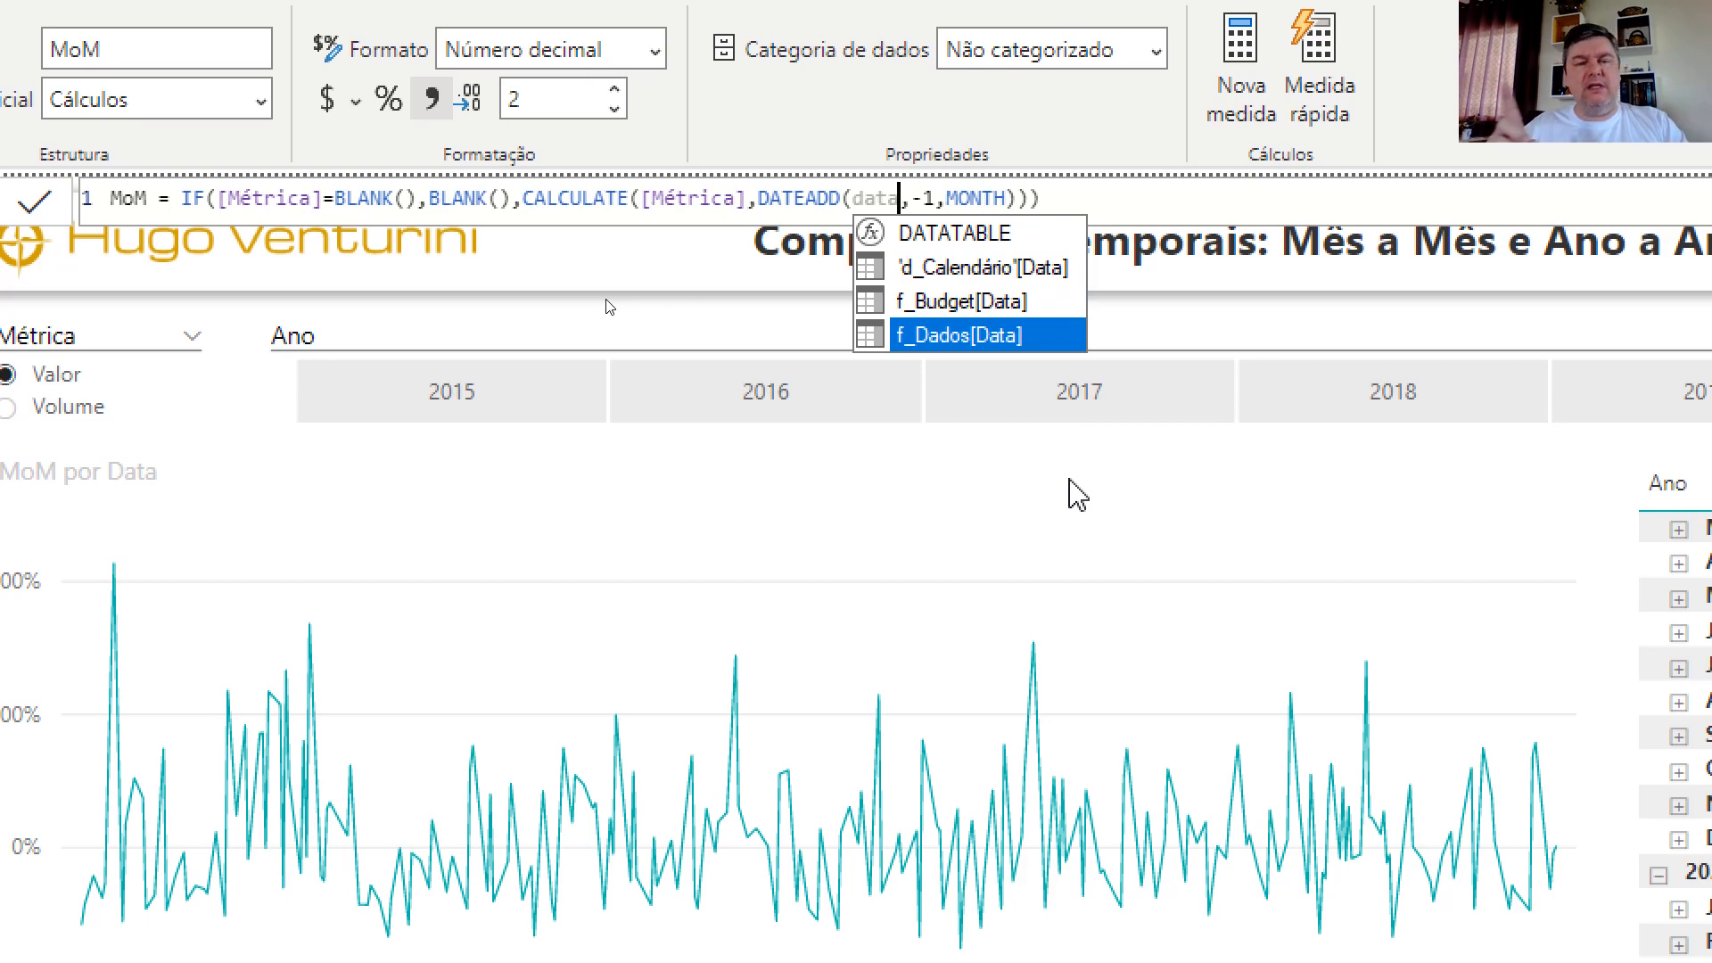
{"action": "key", "text": "Tab"}
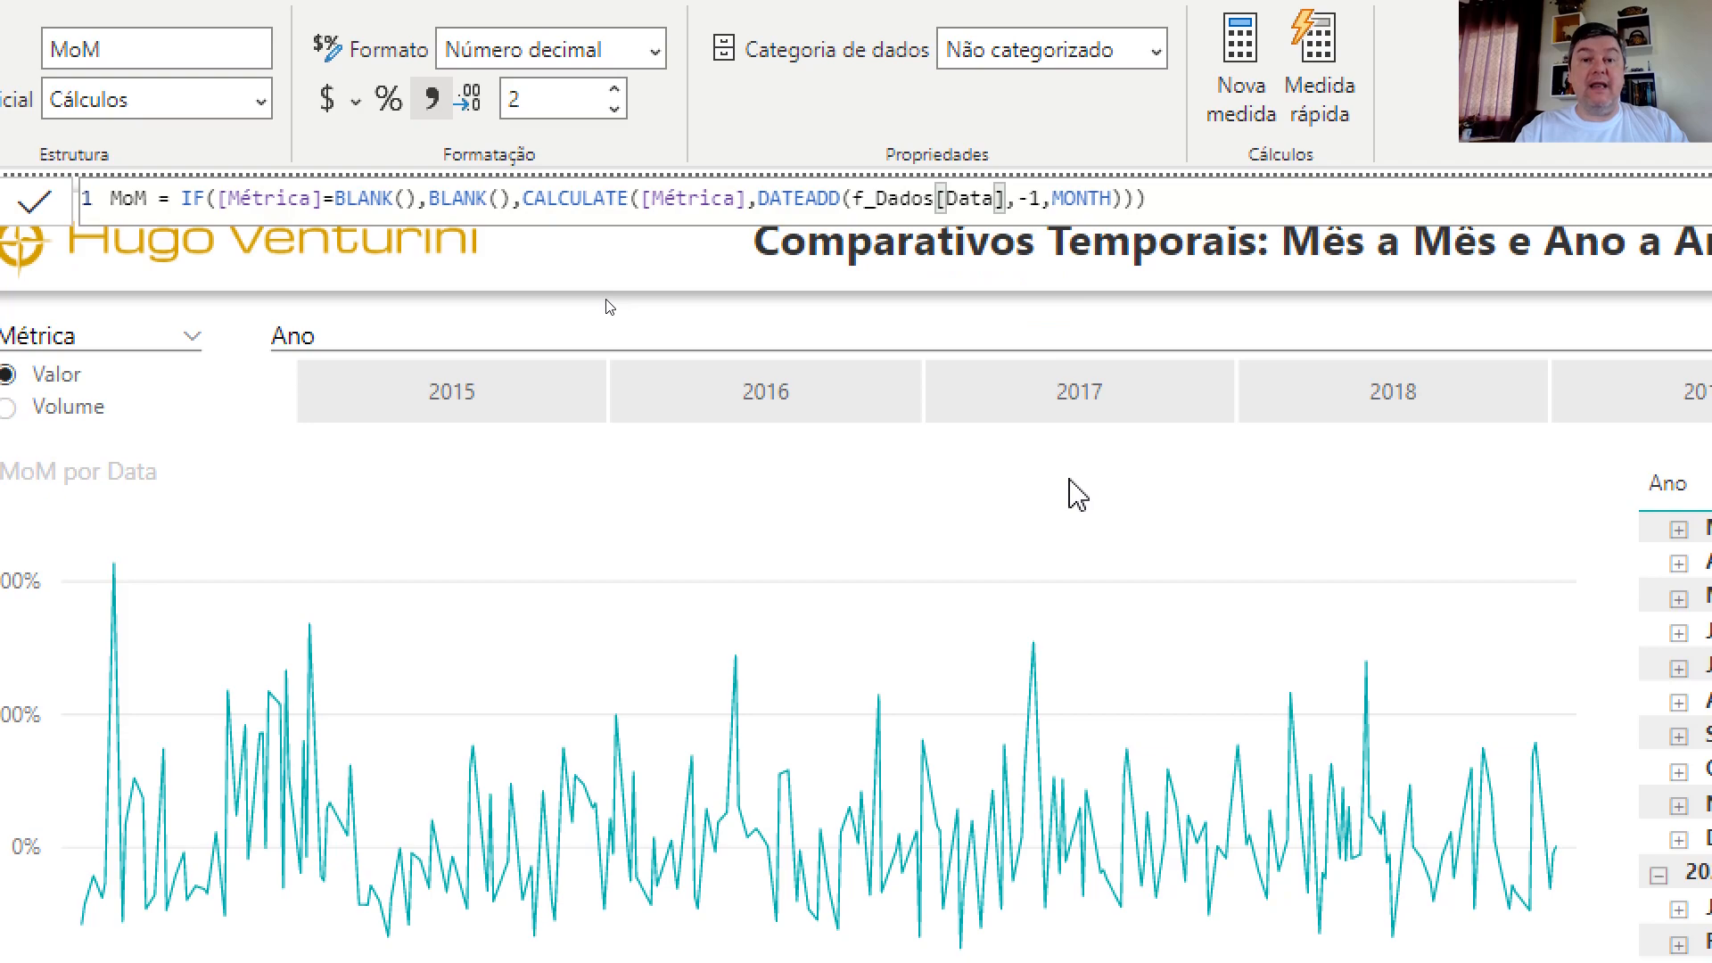
{"action": "key", "text": "Return"}
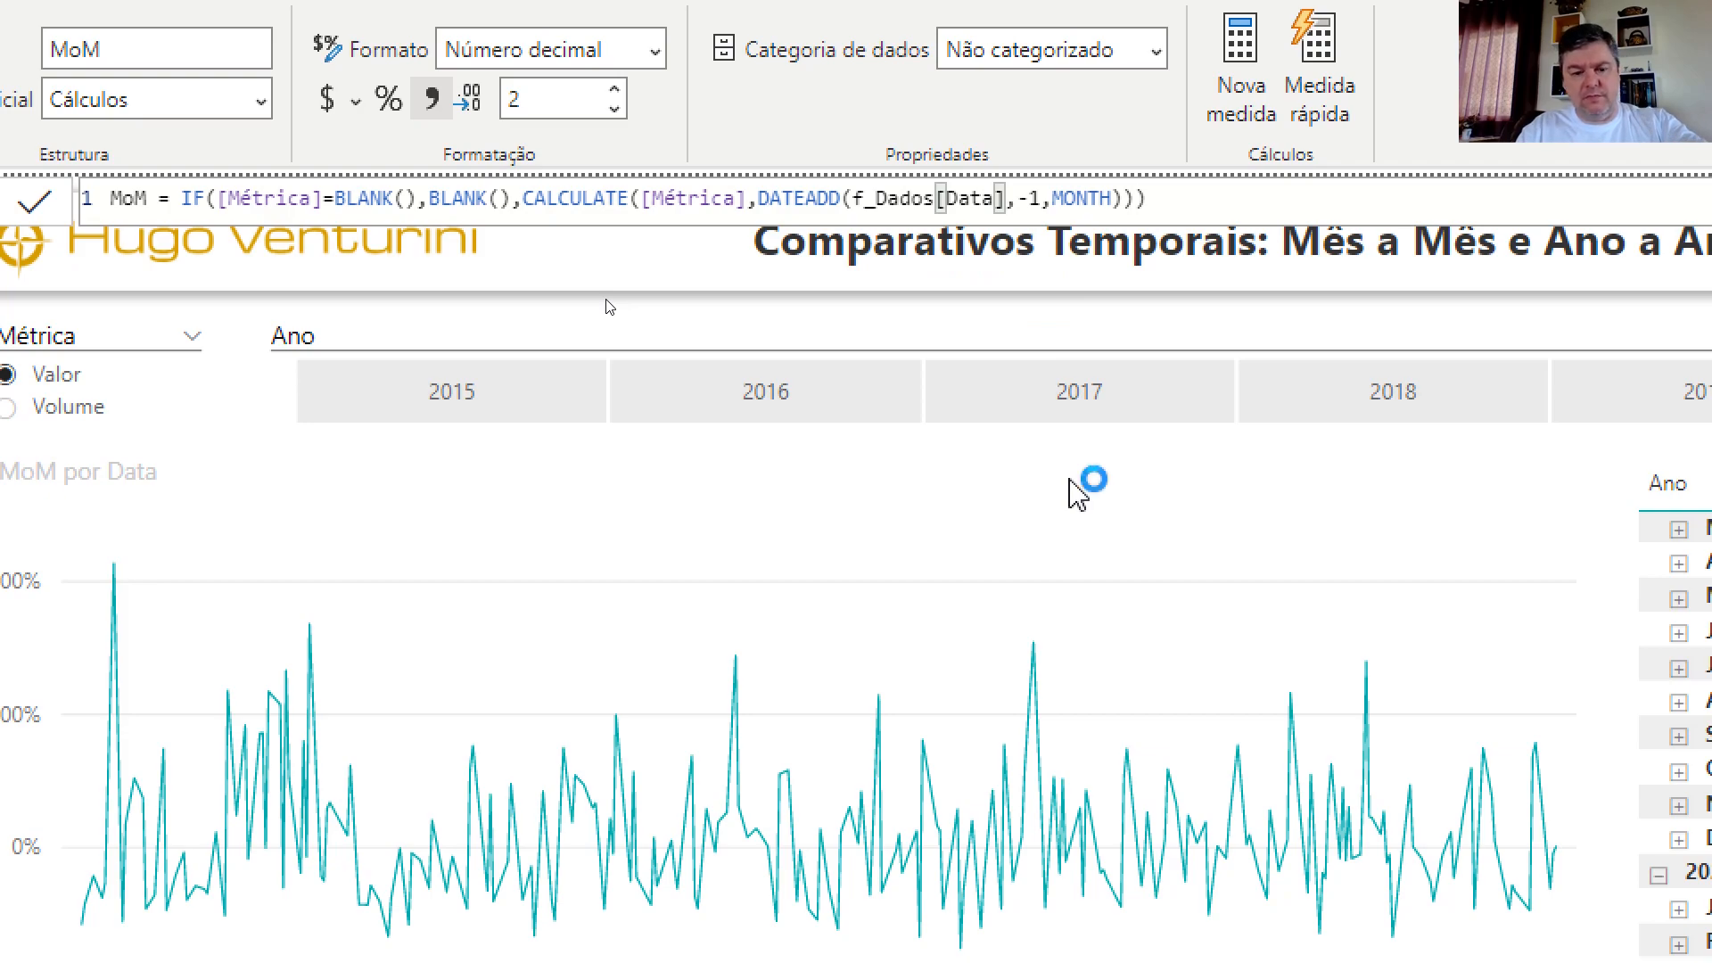